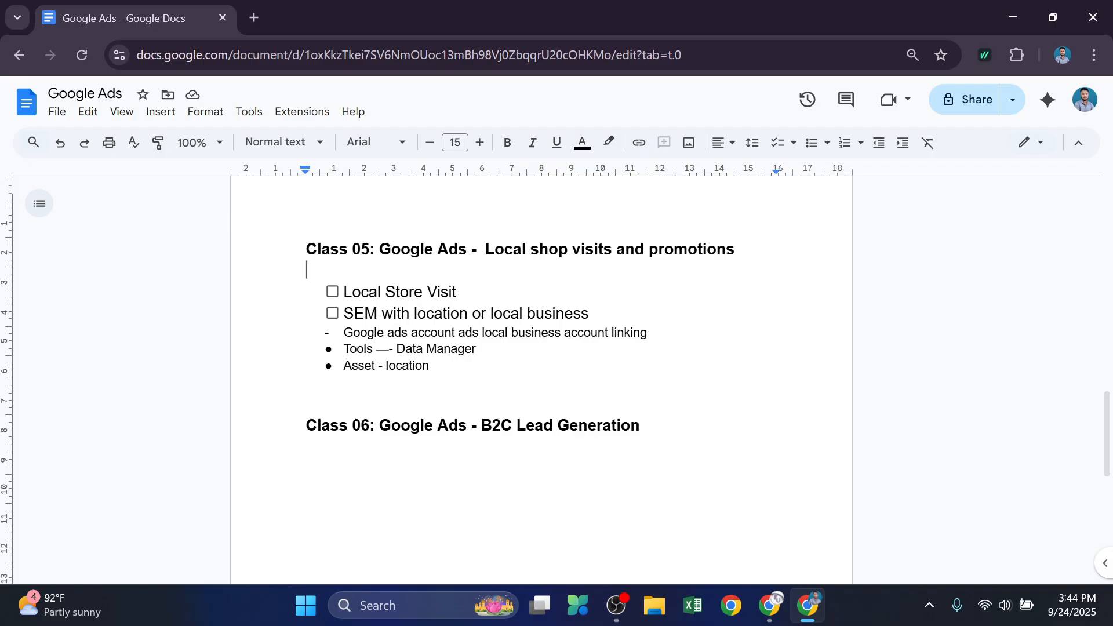
scroll(541, 377, "up", 8)
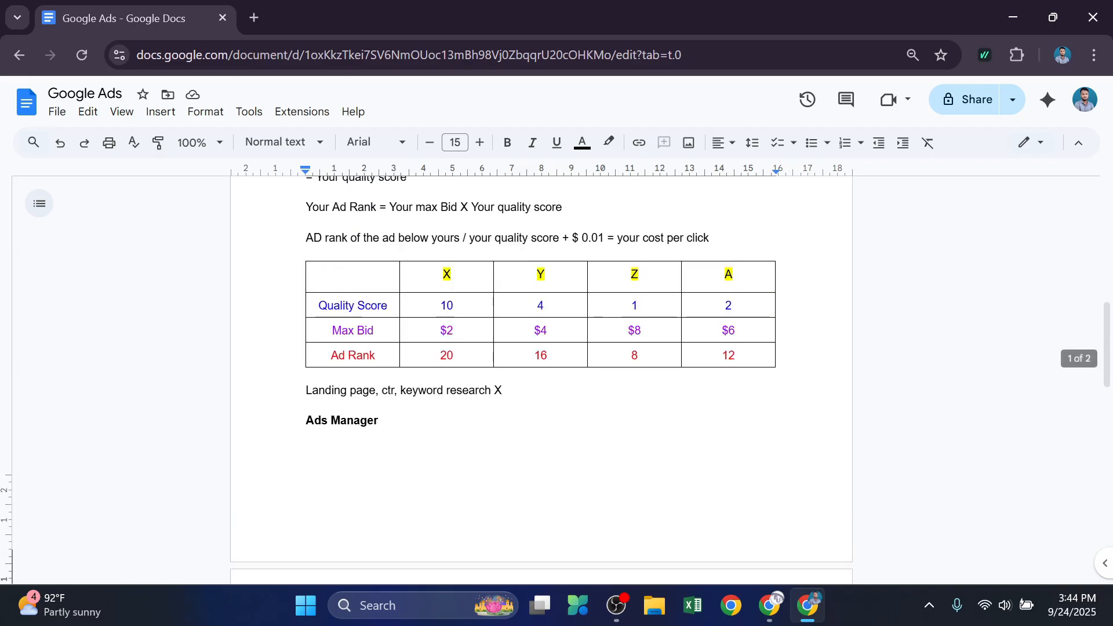
scroll(542, 377, "up", 8)
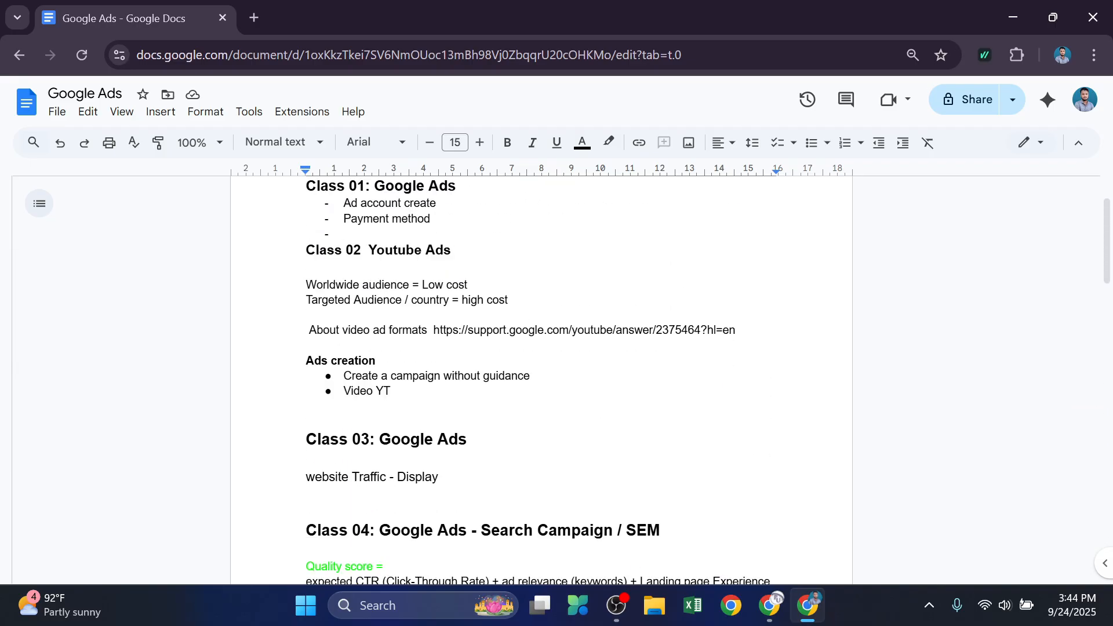
scroll(541, 377, "down", 8)
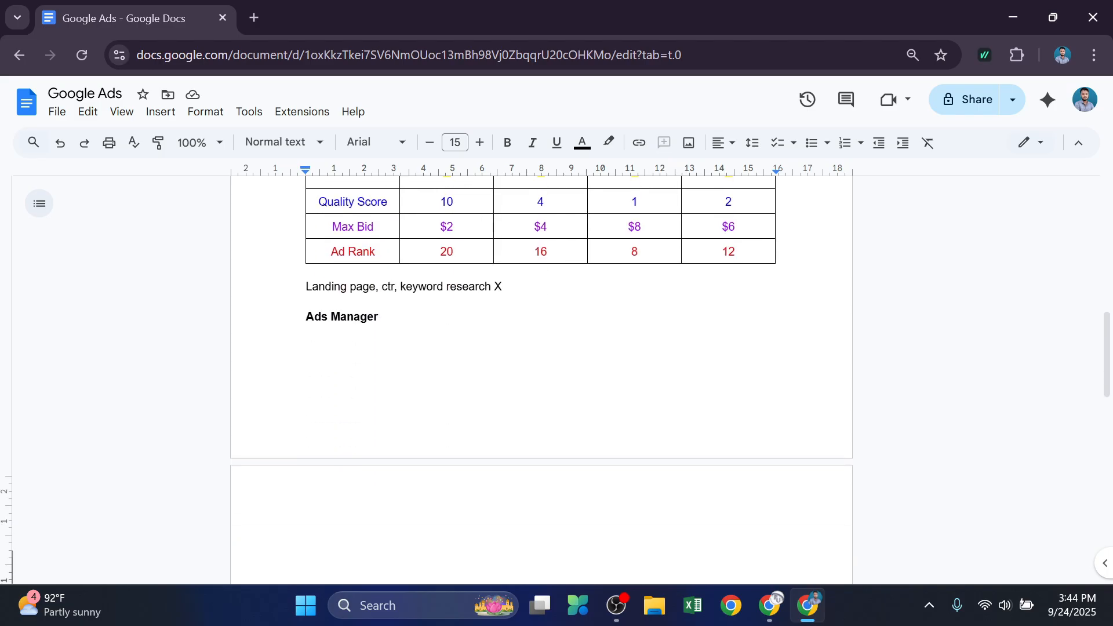
scroll(541, 376, "down", 5)
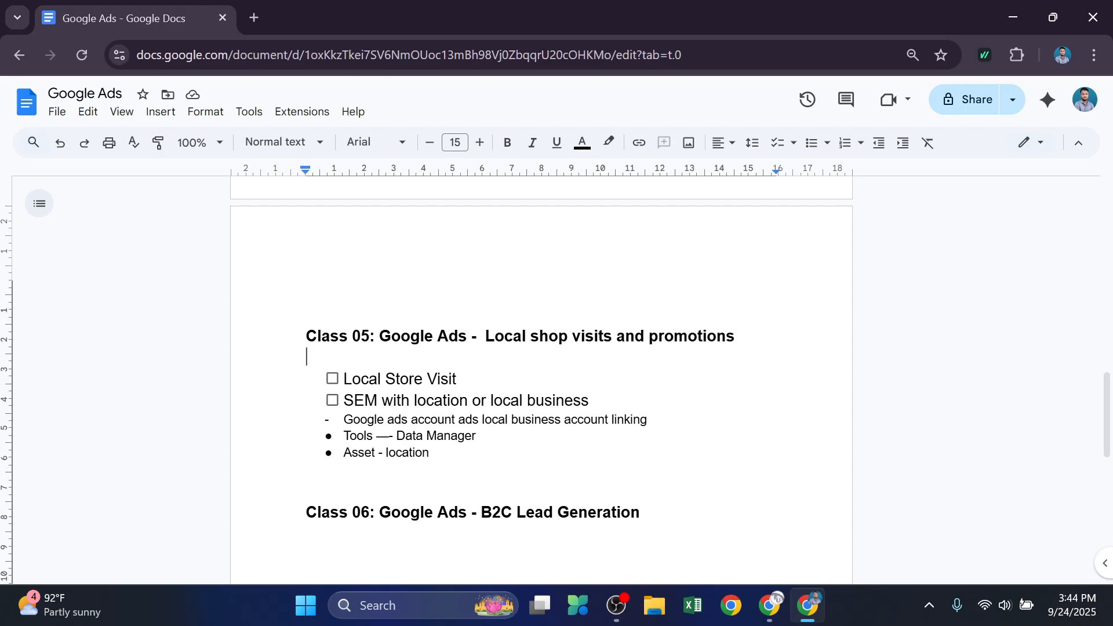
Step: Switch to the Google Ads window and start a new campaign with the Local shop visits and promotions objective
left_click(769, 605)
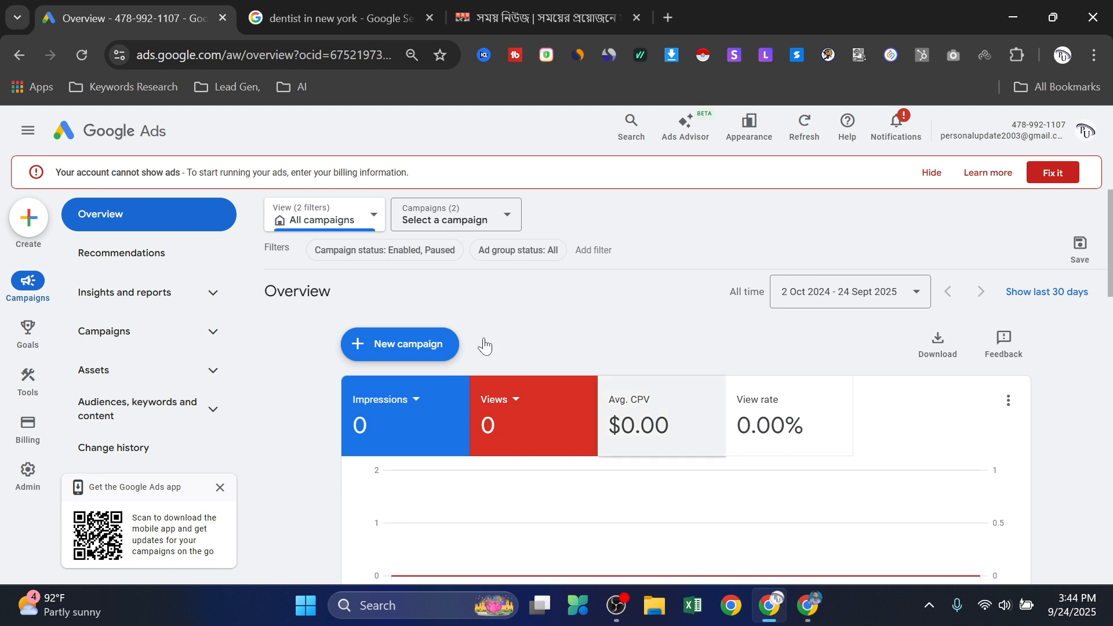
left_click(355, 346)
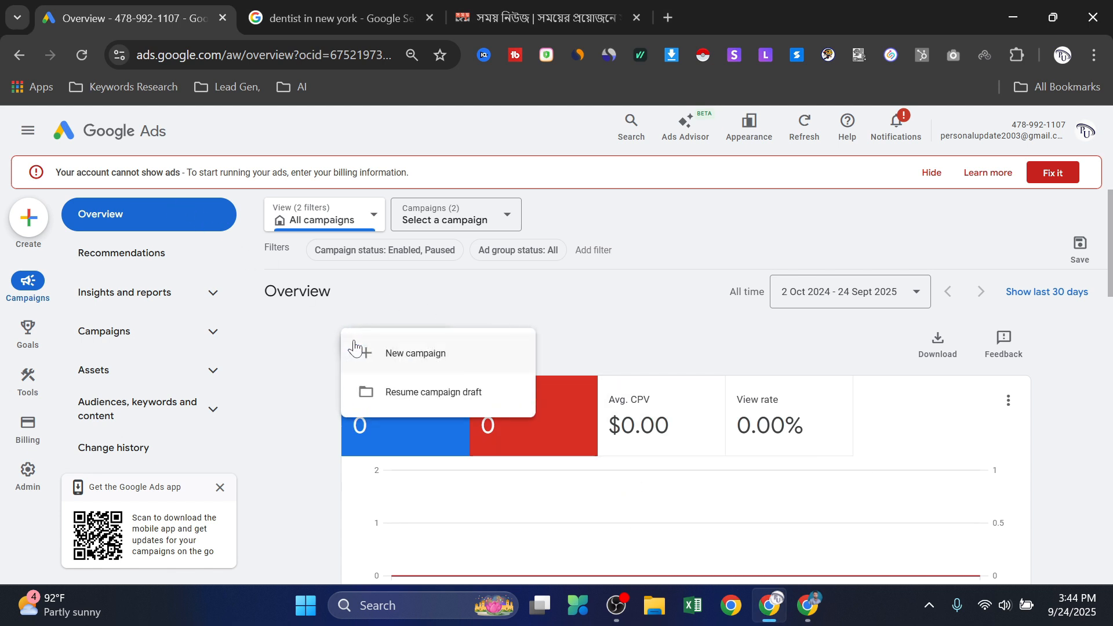
left_click(377, 356)
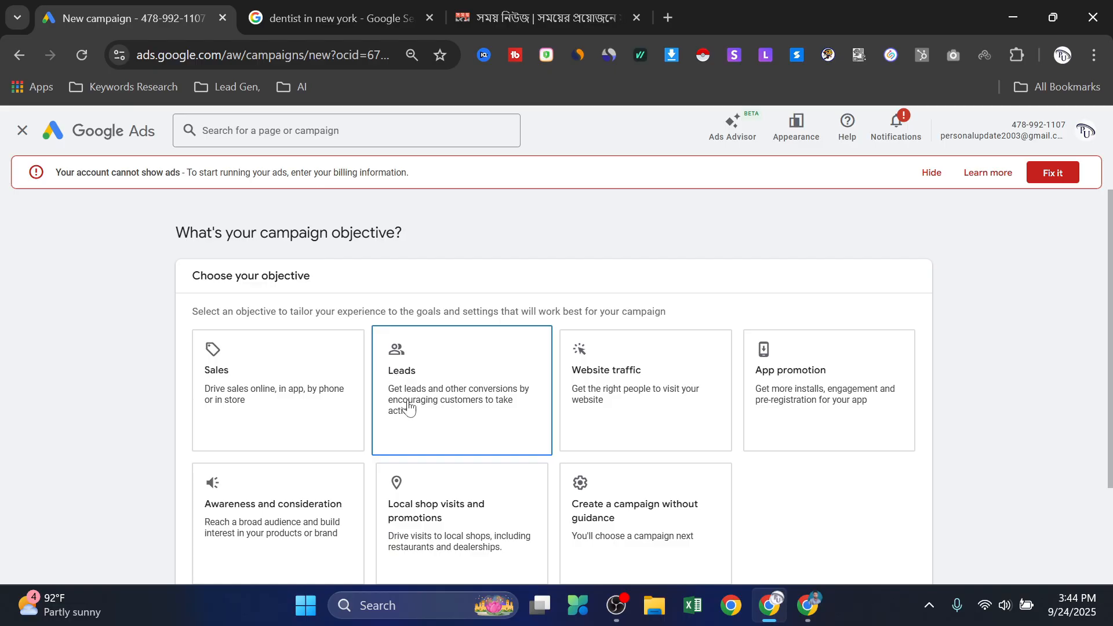
scroll(409, 408, "down", 2)
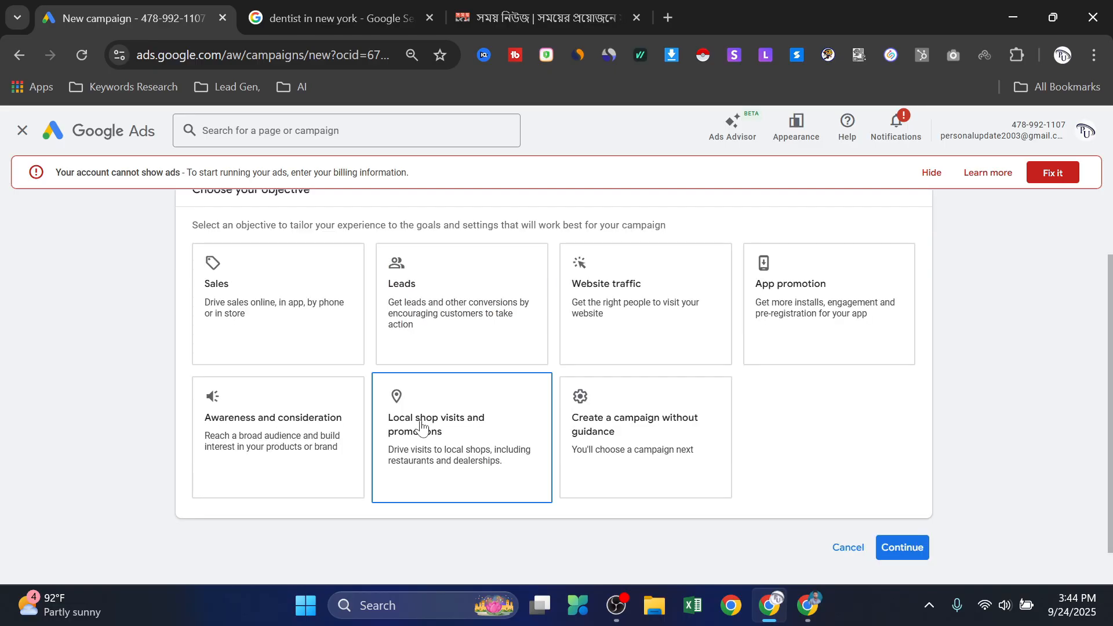
left_click(477, 435)
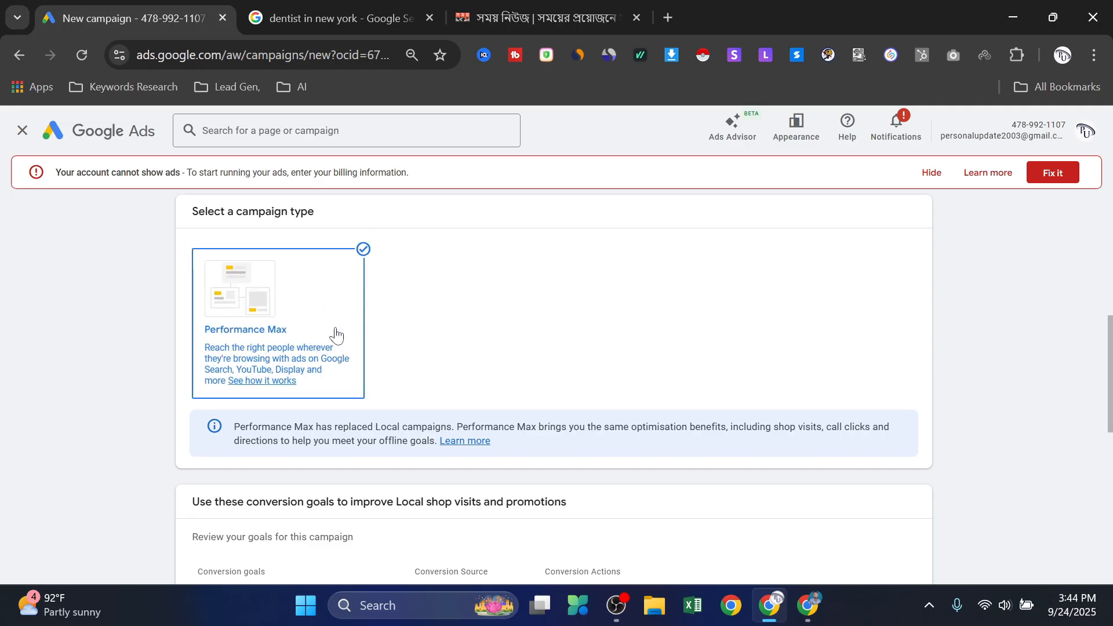
Step: Review the conversion goals and keep Use all locations as the shop locations the ads promote
scroll(350, 367, "down", 5)
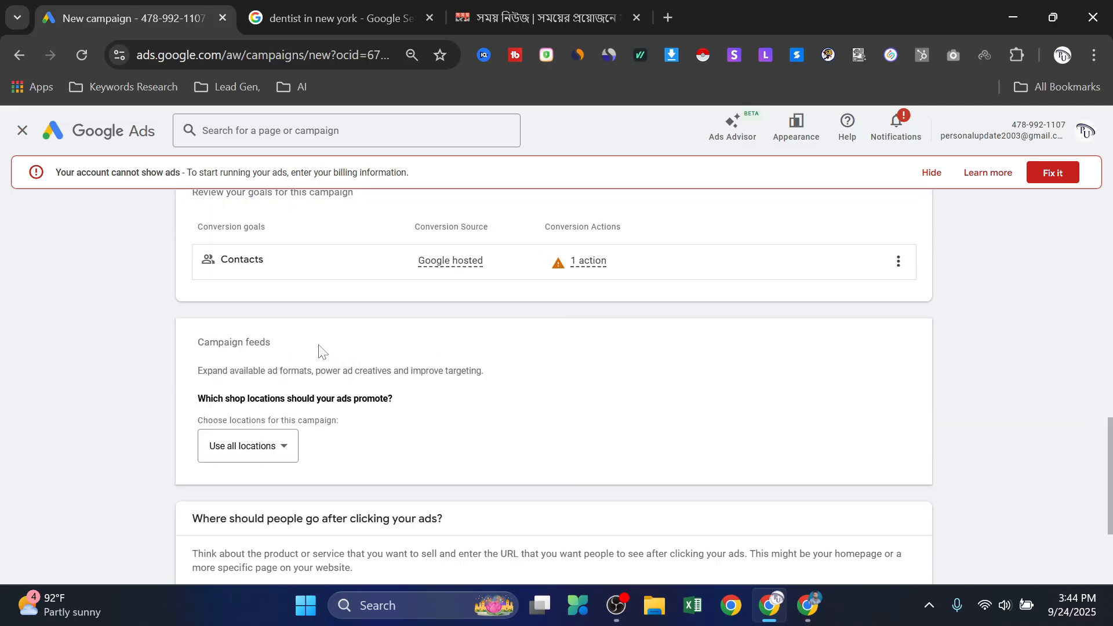
scroll(492, 413, "up", 3)
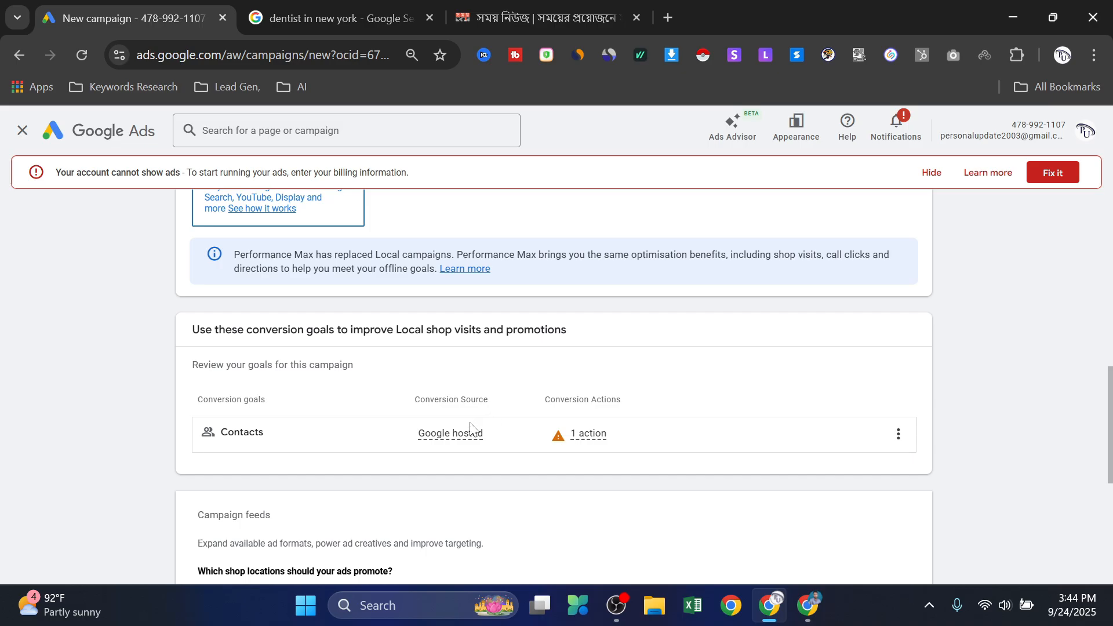
scroll(243, 480, "down", 3)
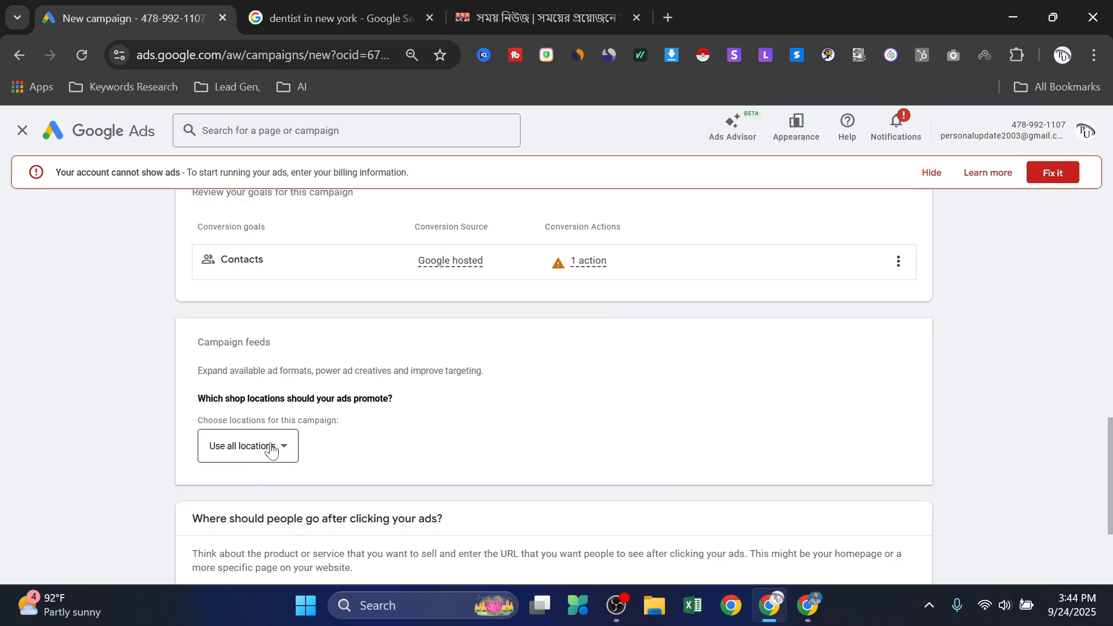
left_click(262, 451)
left_click(262, 456)
scroll(266, 458, "down", 3)
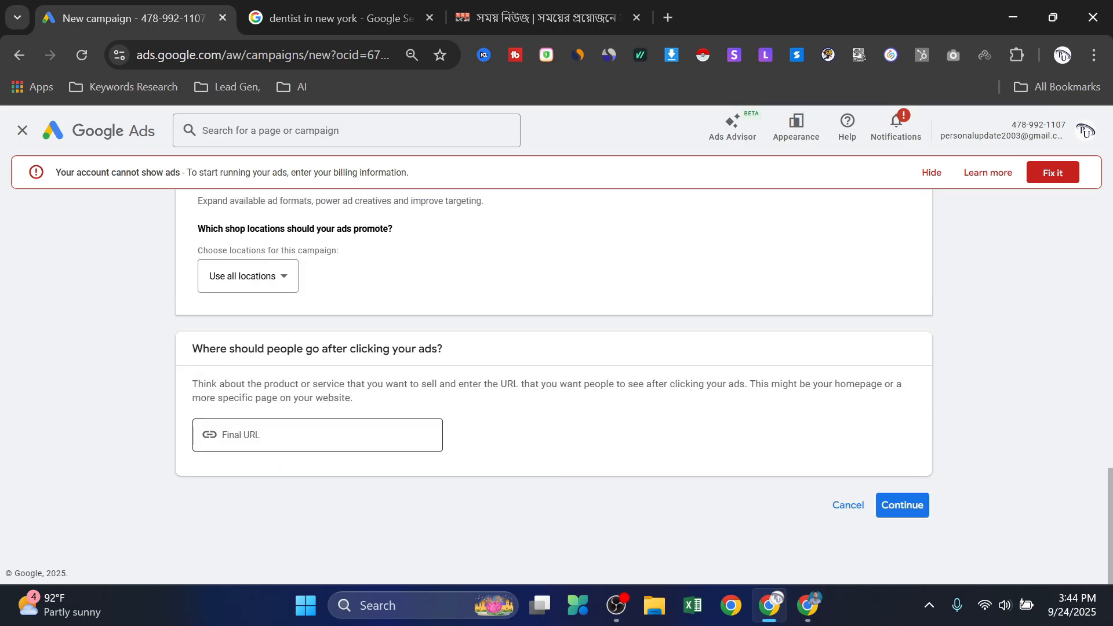
Step: Leave the final URL blank, keep the suggested campaign name, and start a new campaign rather than finishing a saved draft
left_click(334, 448)
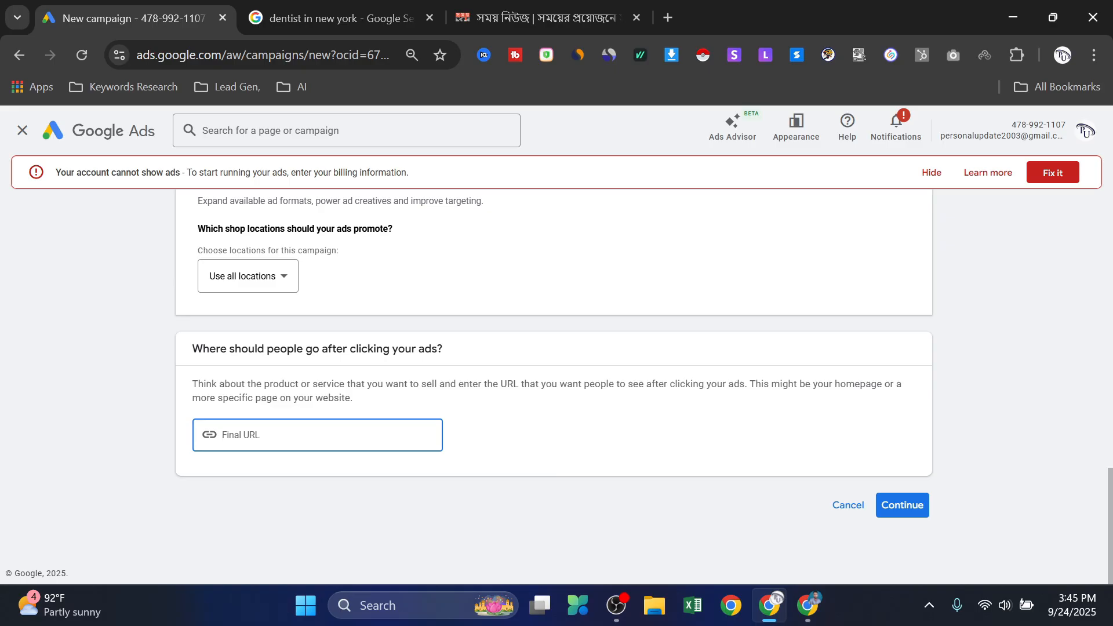
left_click(894, 510)
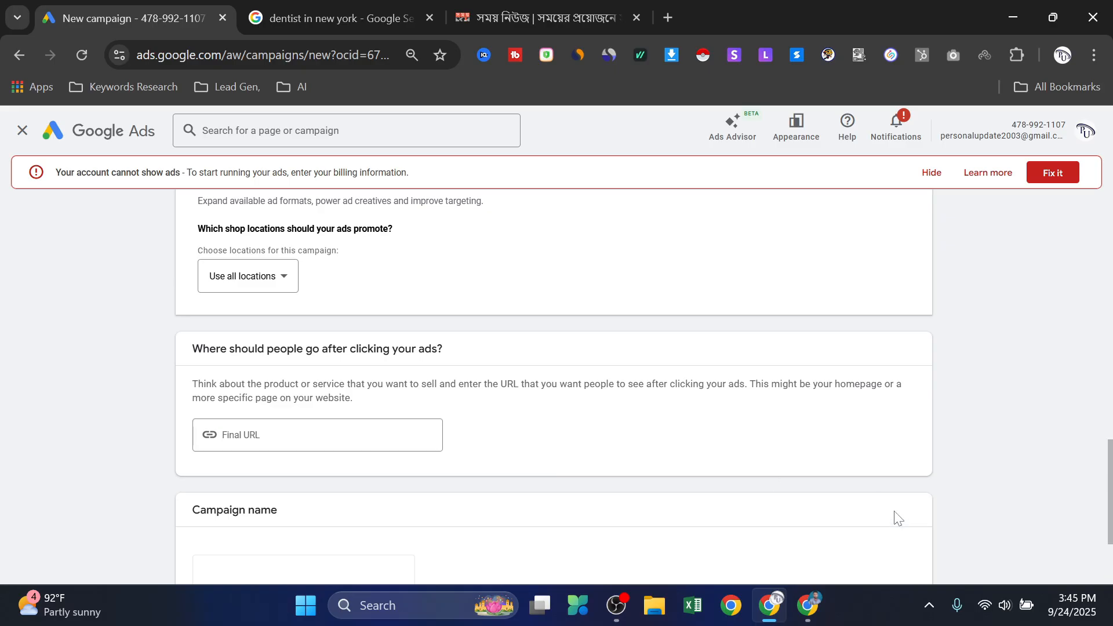
scroll(623, 362, "down", 3)
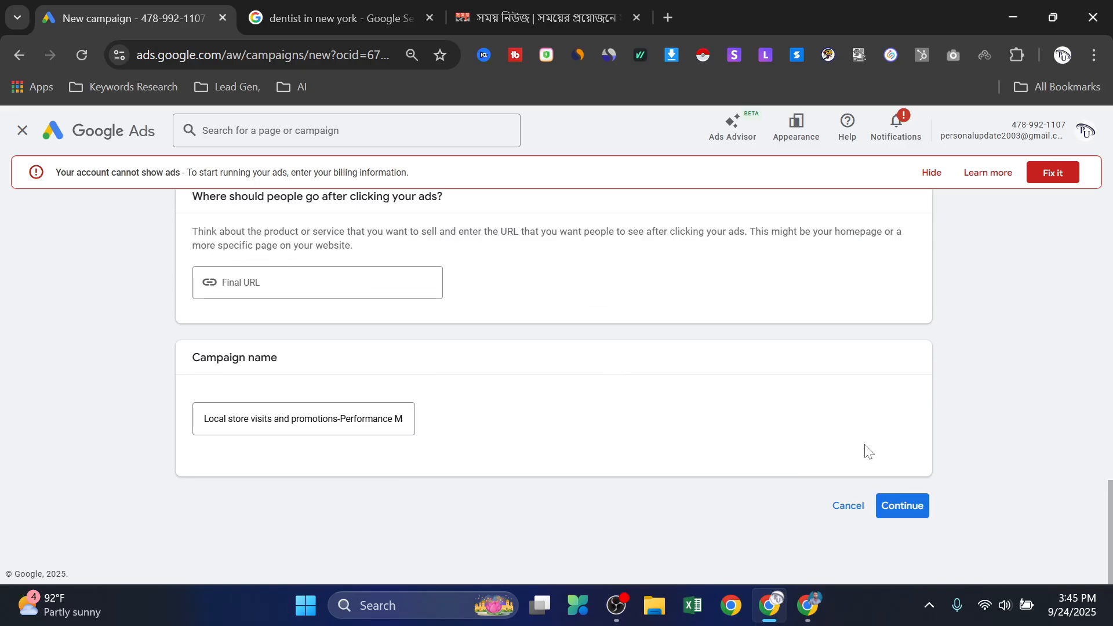
left_click(910, 497)
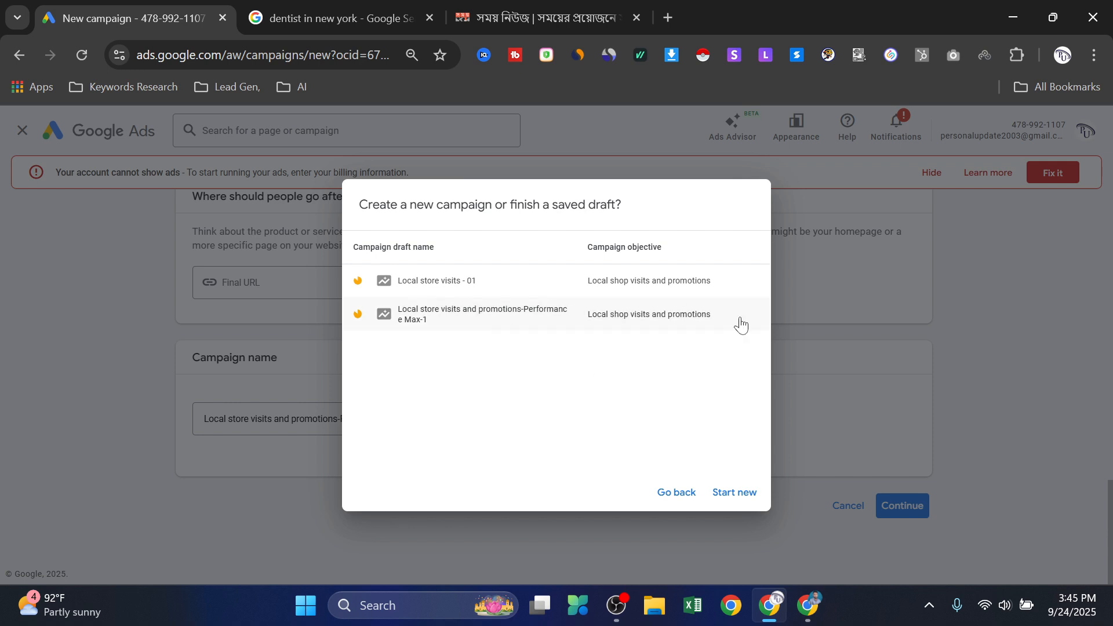
left_click(749, 492)
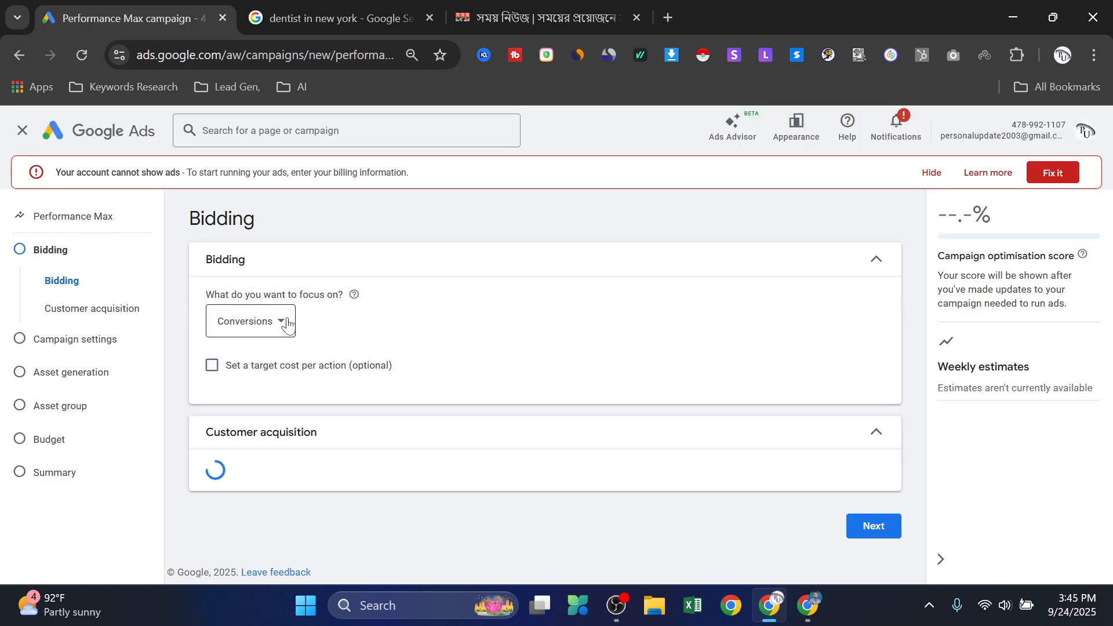
Step: Keep Conversions as the bidding focus and proceed to the campaign settings
left_click(285, 320)
left_click(531, 282)
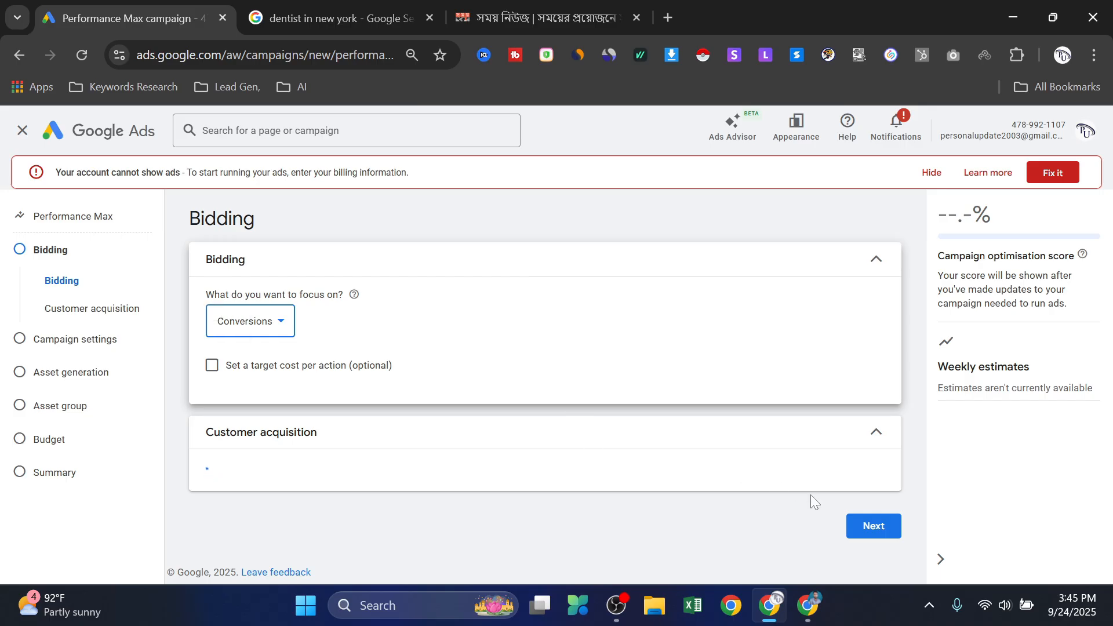
left_click(892, 535)
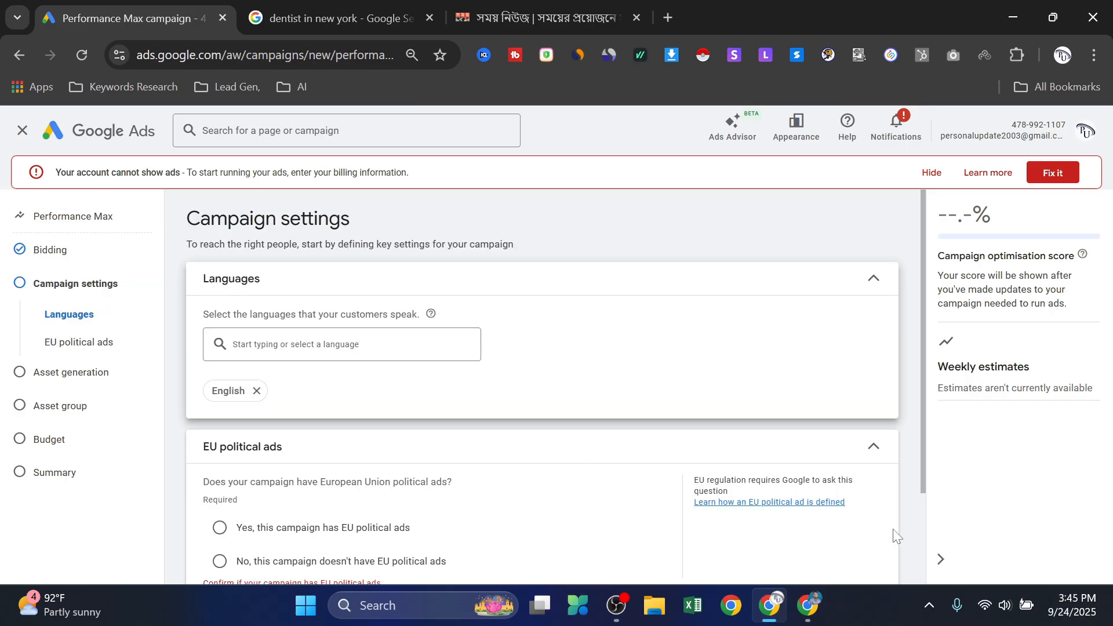
Step: Add Catalan to the campaign languages alongside English and declare that the campaign doesn't have EU political ads
left_click(331, 347)
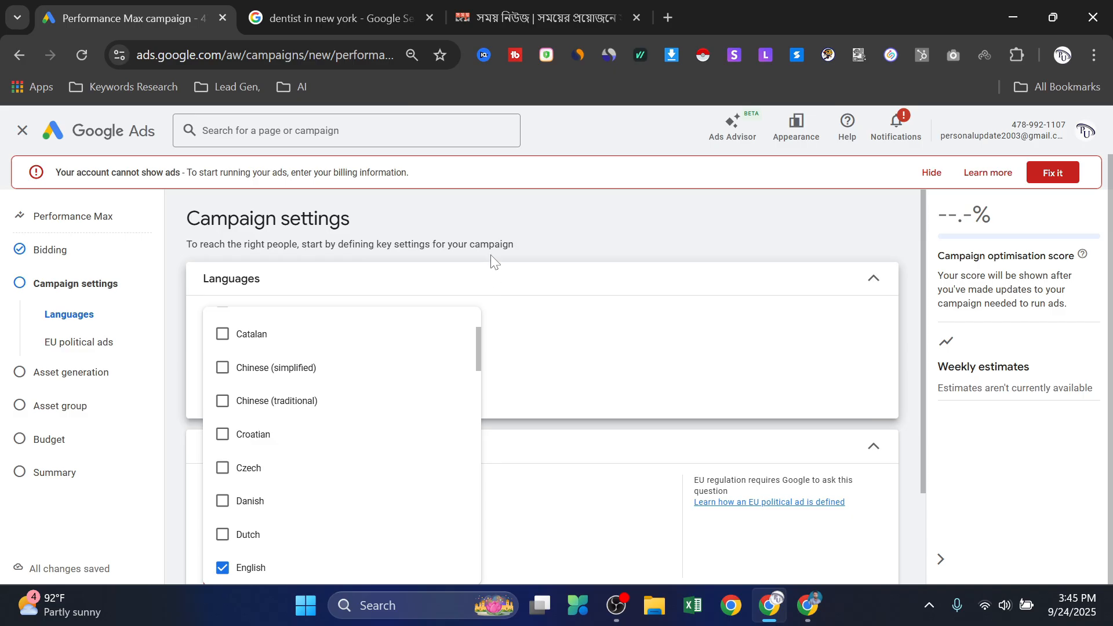
left_click(586, 345)
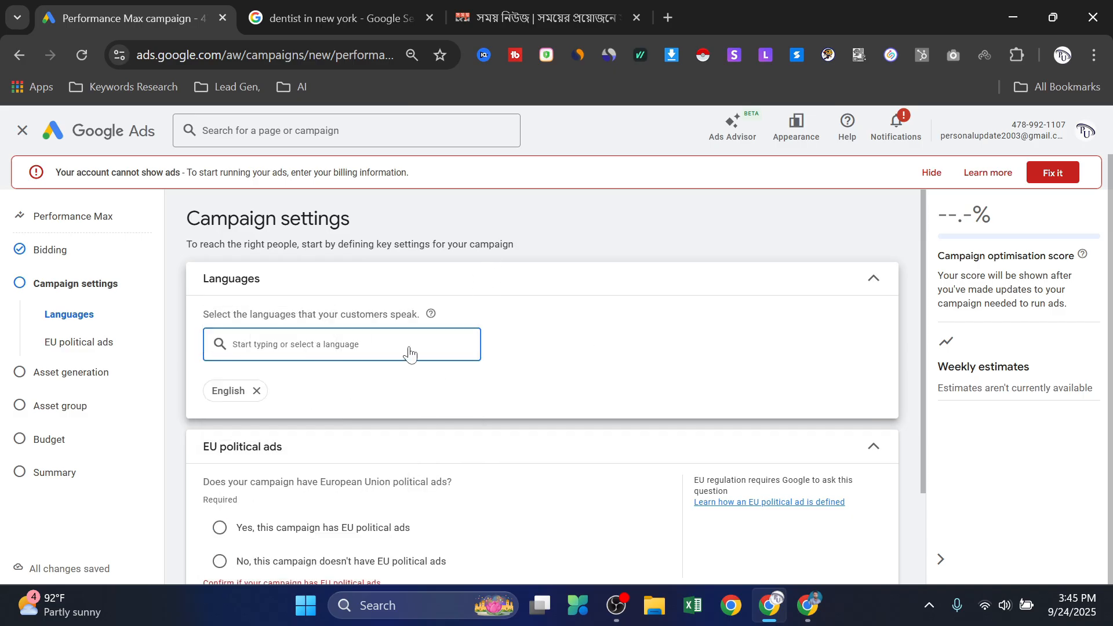
scroll(591, 343, "down", 2)
scroll(586, 346, "down", 1)
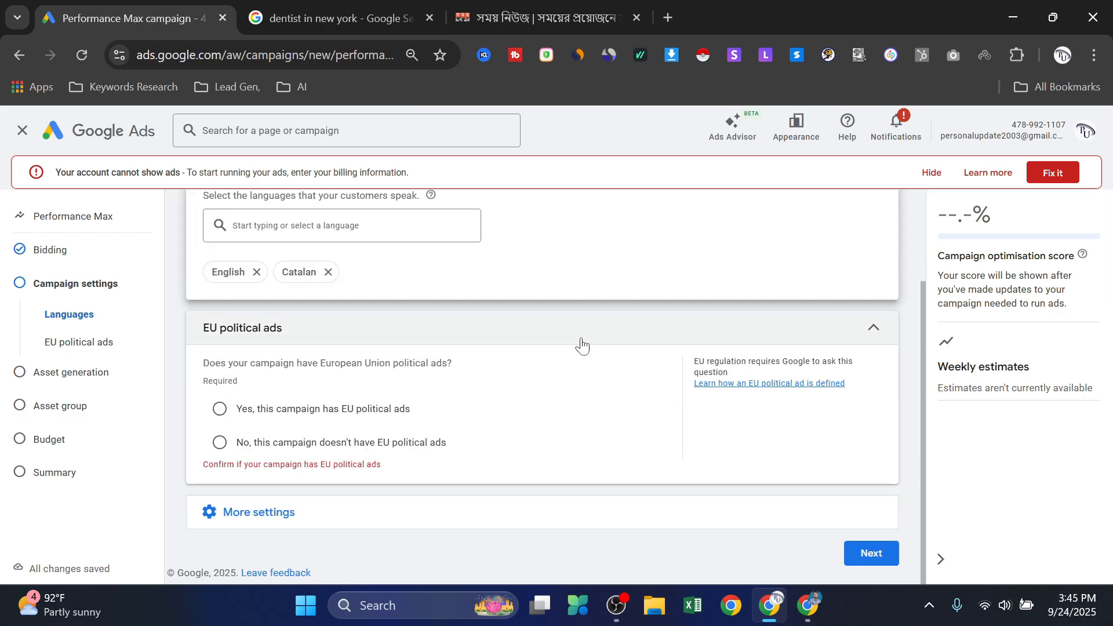
left_click(218, 447)
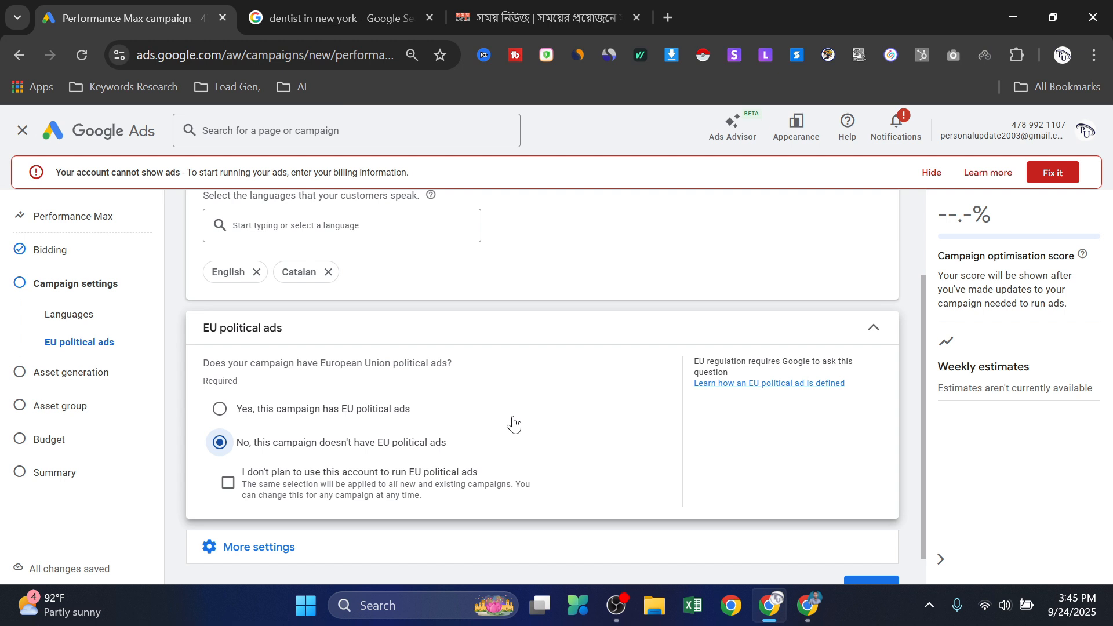
scroll(513, 425, "down", 1)
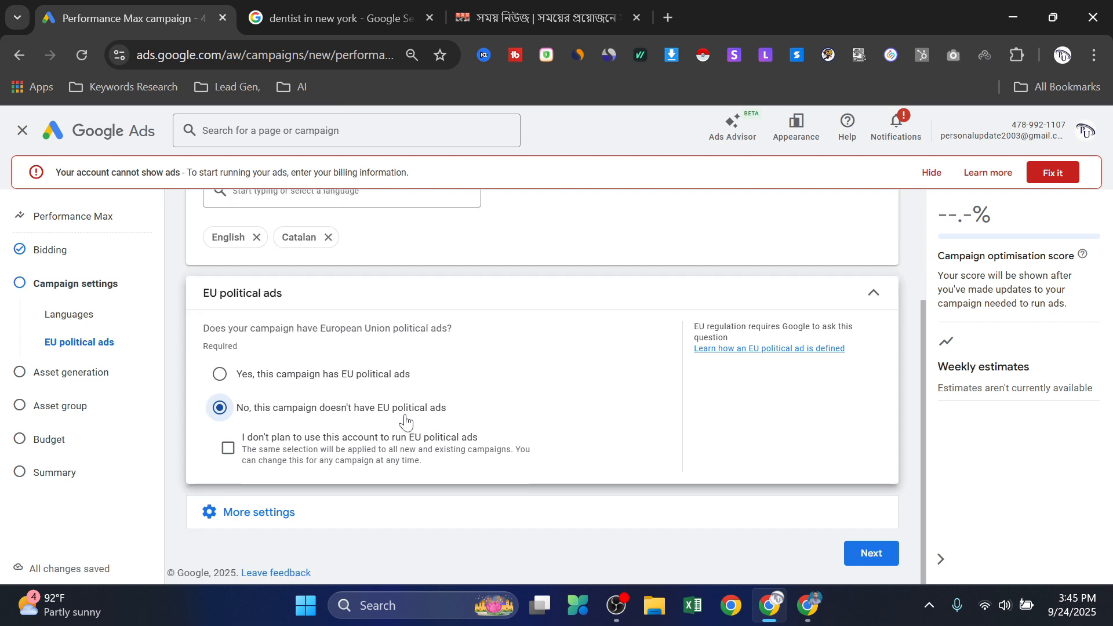
Step: Show the additional campaign settings and set the campaign's start date to 27 Sept 2025
left_click(278, 513)
scroll(462, 392, "down", 3)
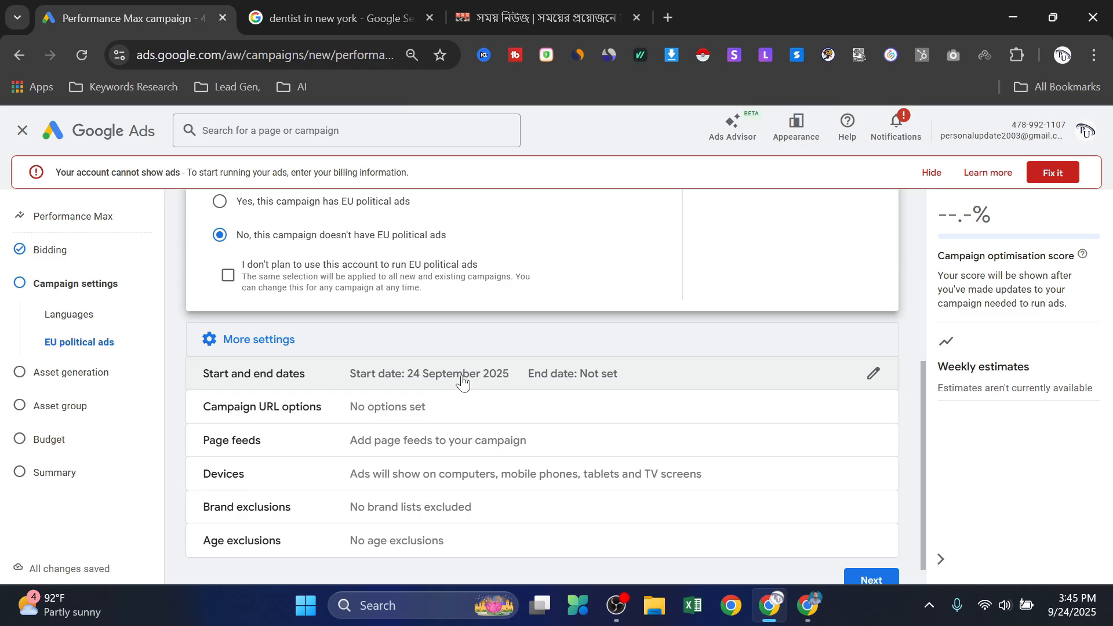
left_click(522, 376)
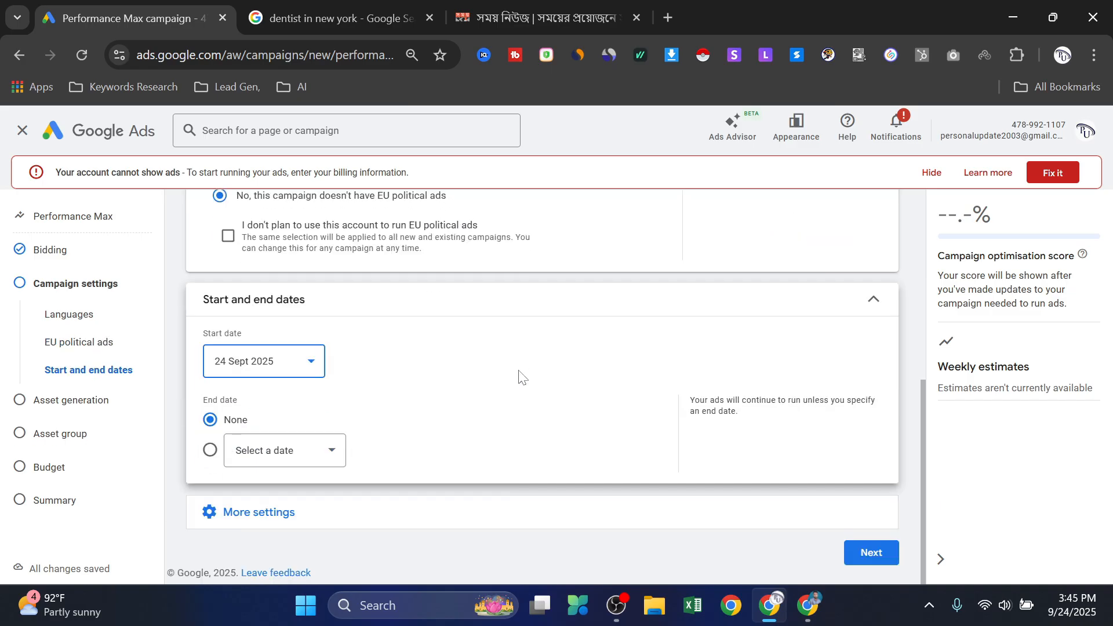
left_click(311, 362)
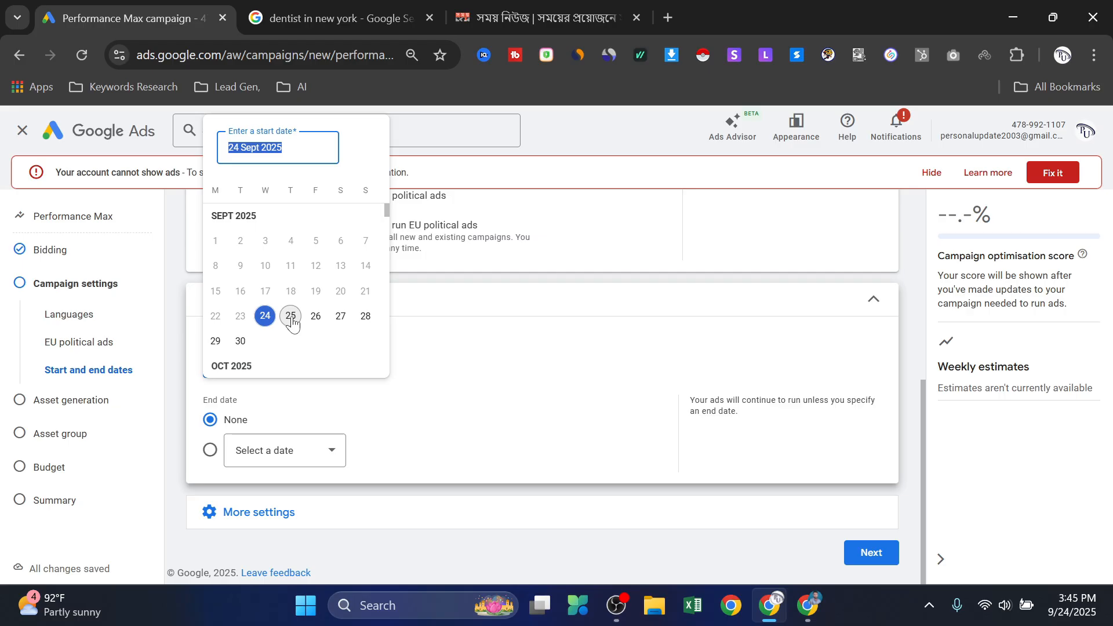
left_click(337, 318)
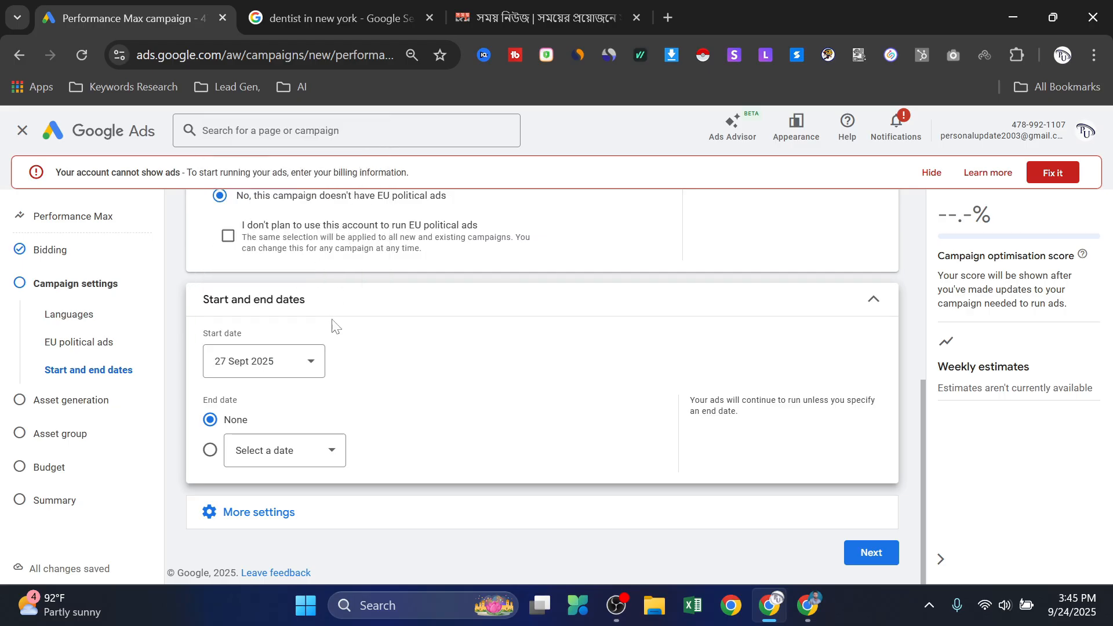
left_click(293, 449)
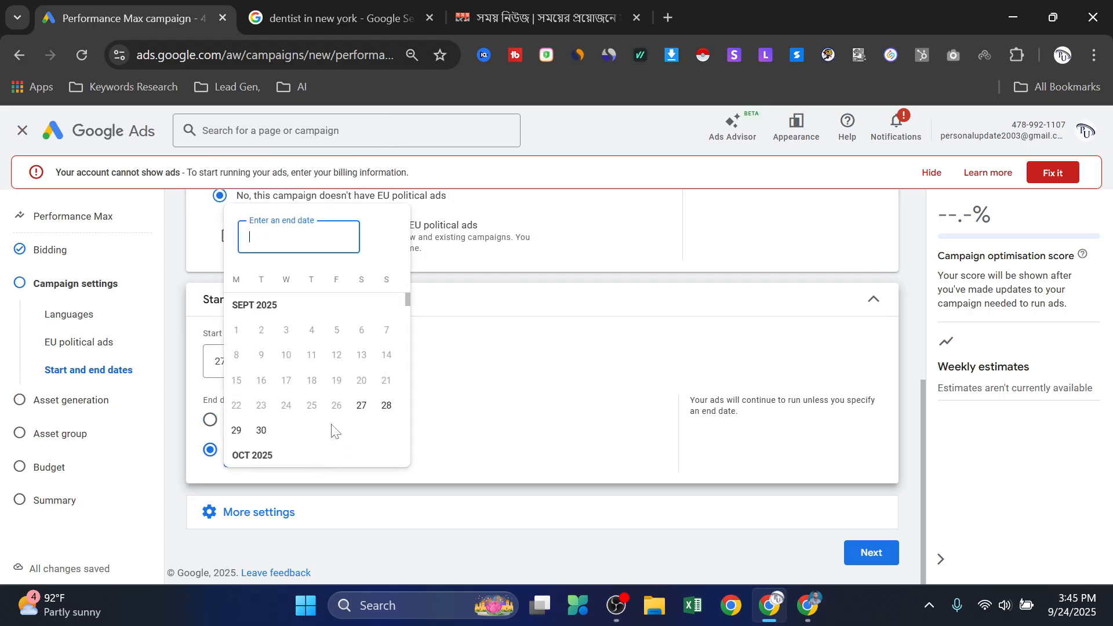
left_click(441, 403)
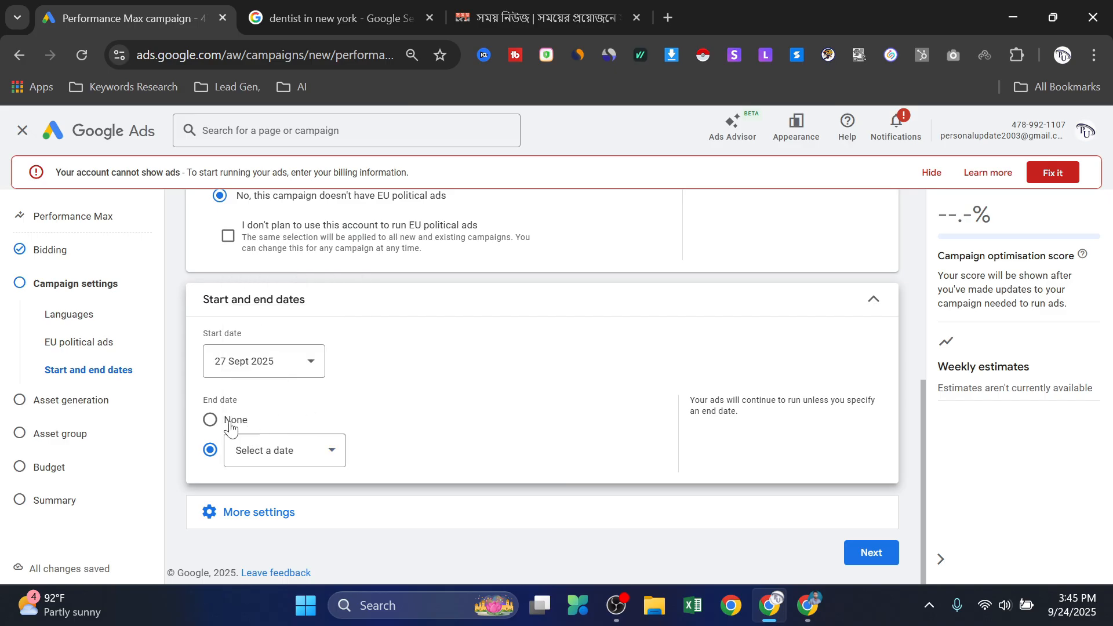
left_click(215, 422)
Step: Open the Devices options among the additional campaign settings and review where the ads can appear
left_click(263, 517)
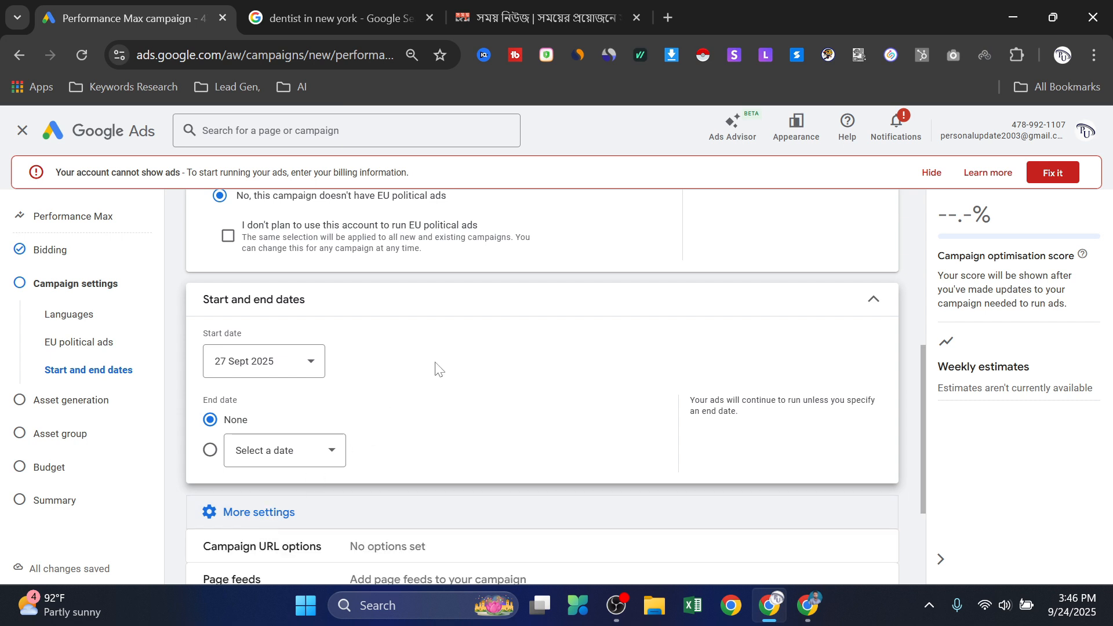
scroll(439, 368, "down", 2)
scroll(439, 387, "down", 2)
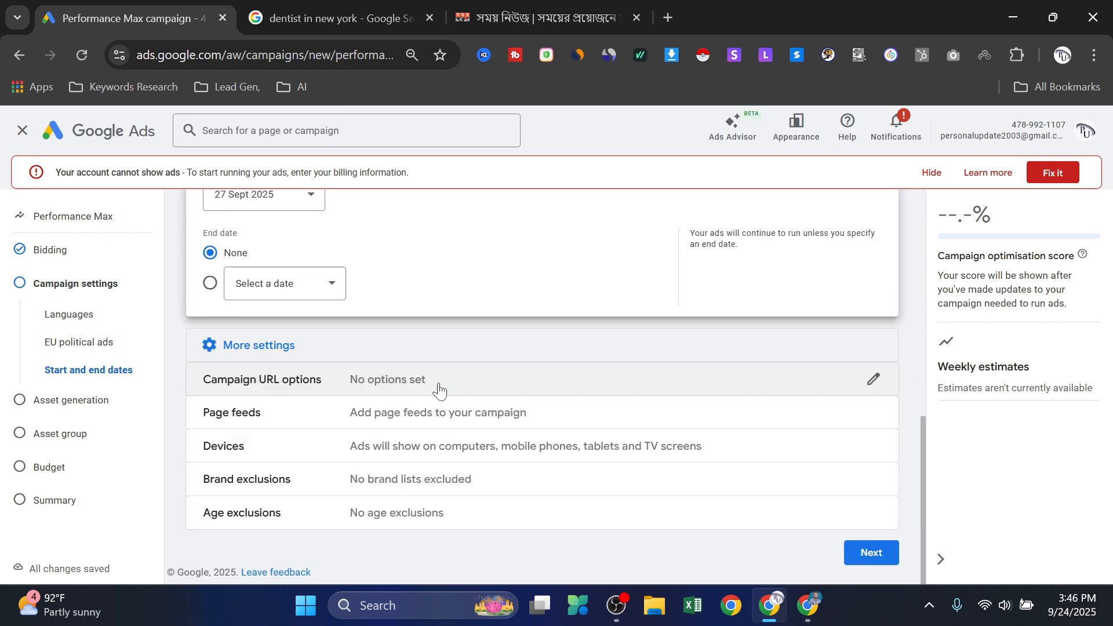
left_click(425, 450)
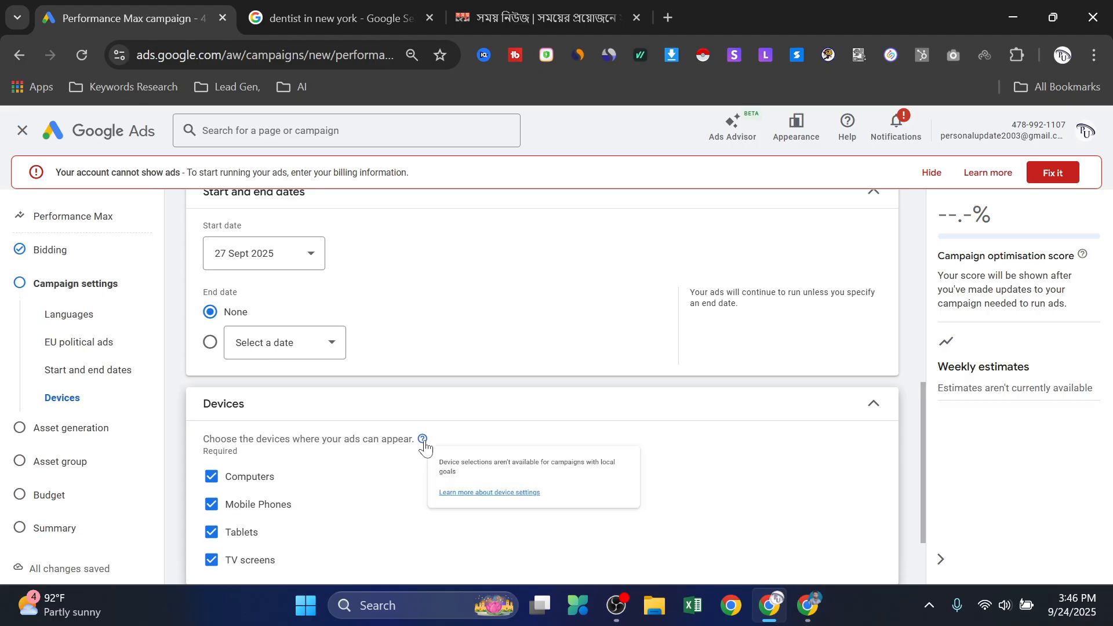
scroll(371, 410, "down", 2)
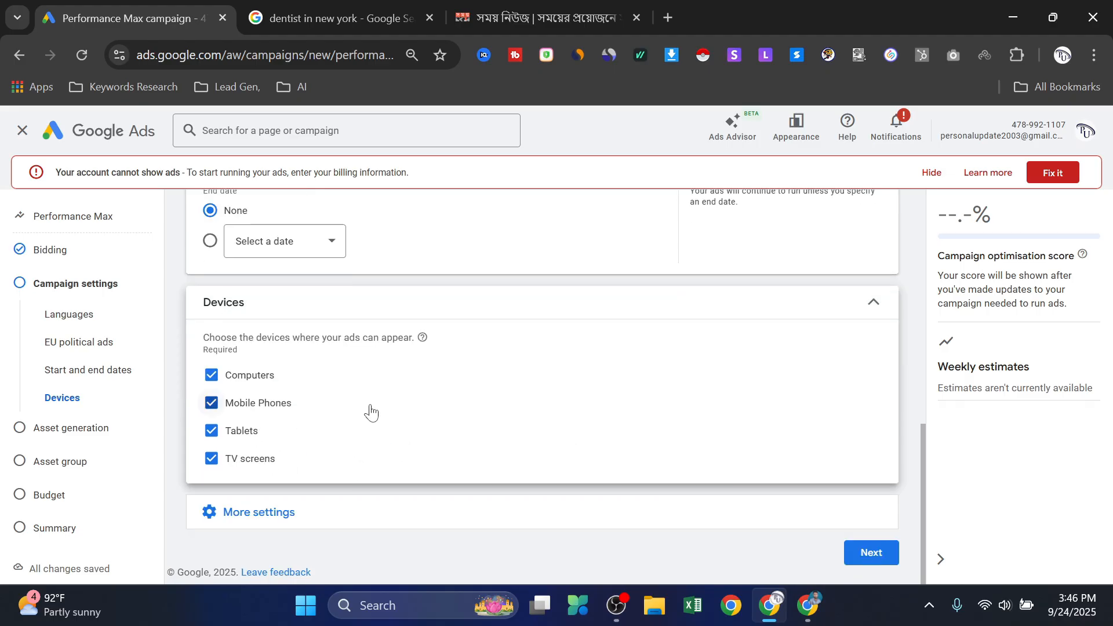
Step: Open the Age exclusions setting and review the age ranges it offers, leaving age exclusions disabled
left_click(264, 514)
scroll(341, 418, "down", 2)
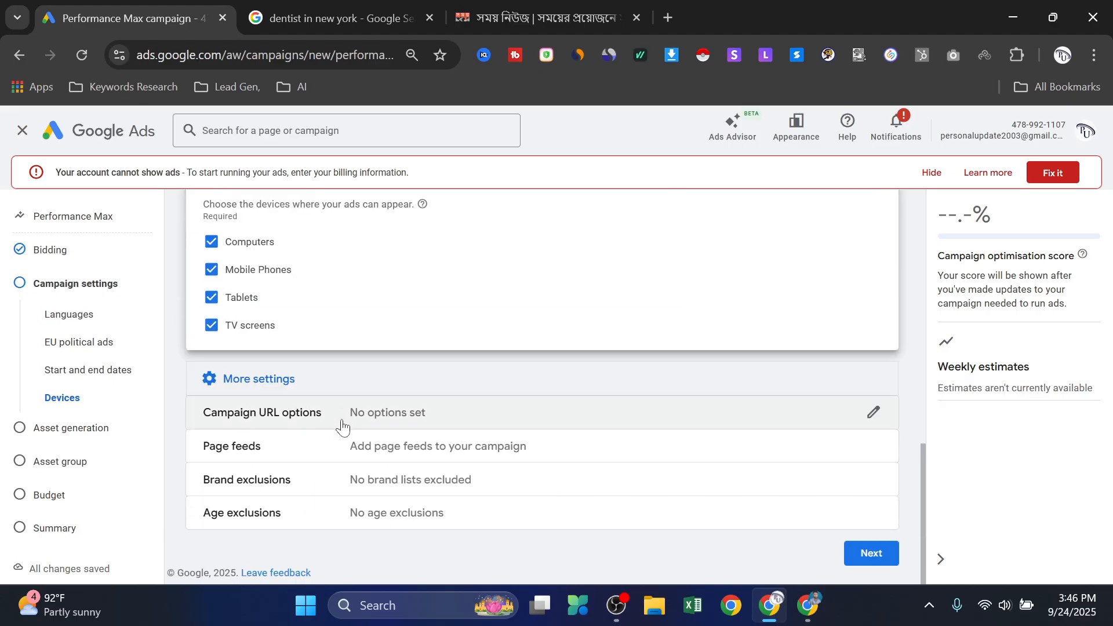
left_click(350, 521)
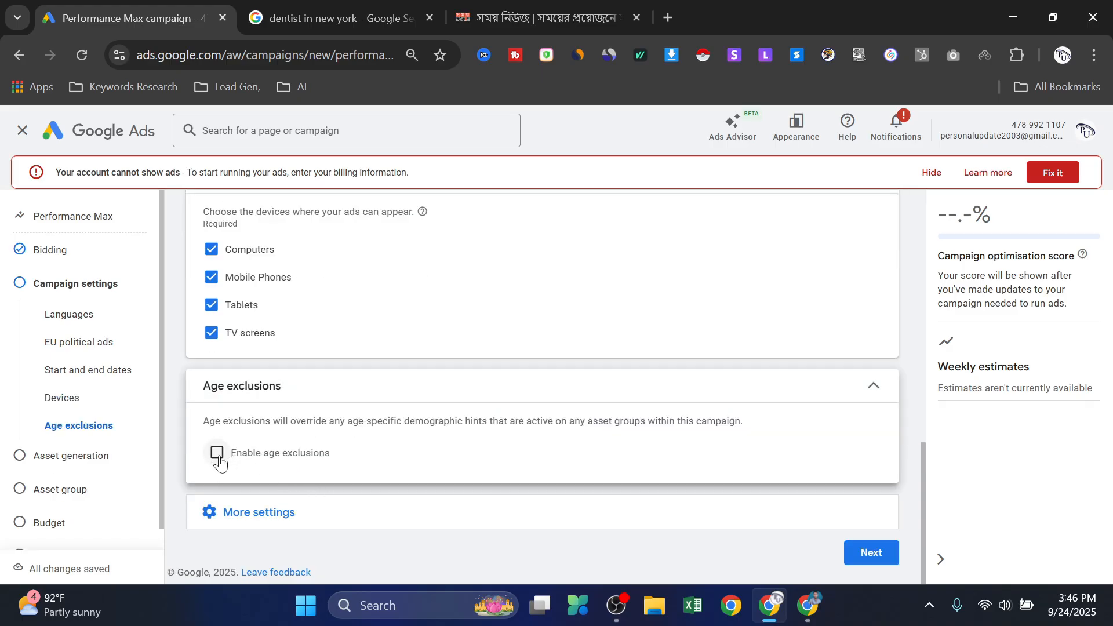
left_click(217, 454)
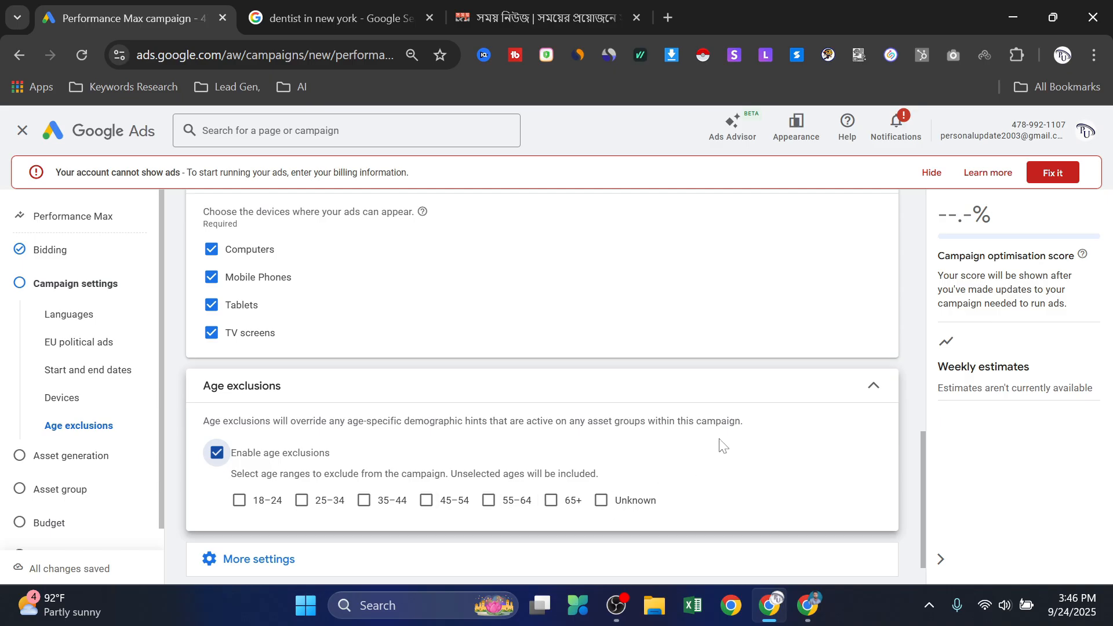
left_click(217, 453)
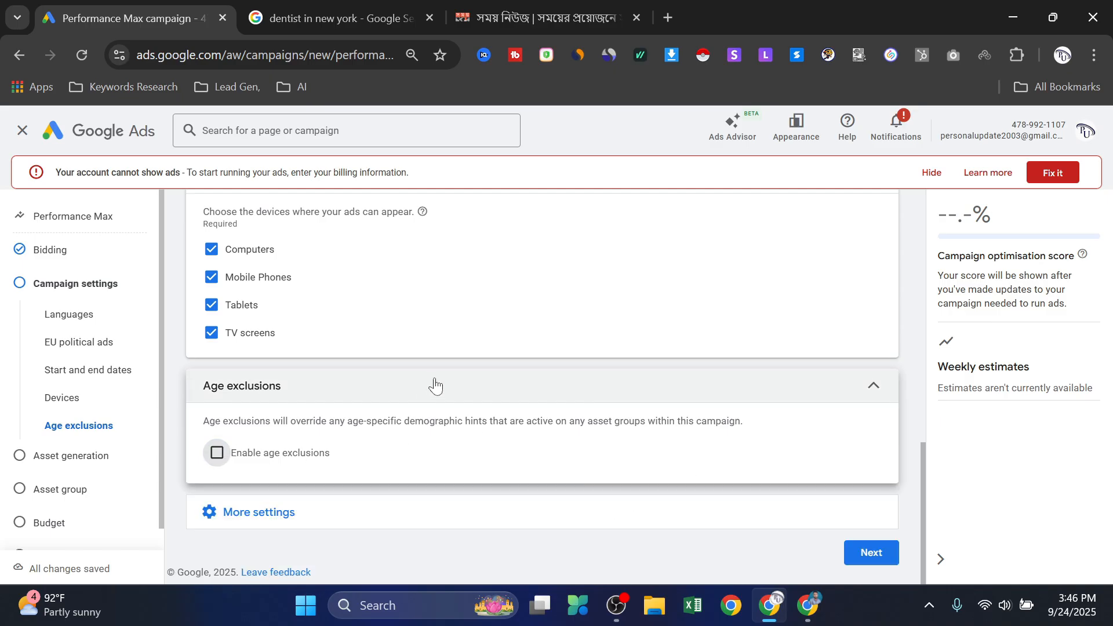
left_click(870, 552)
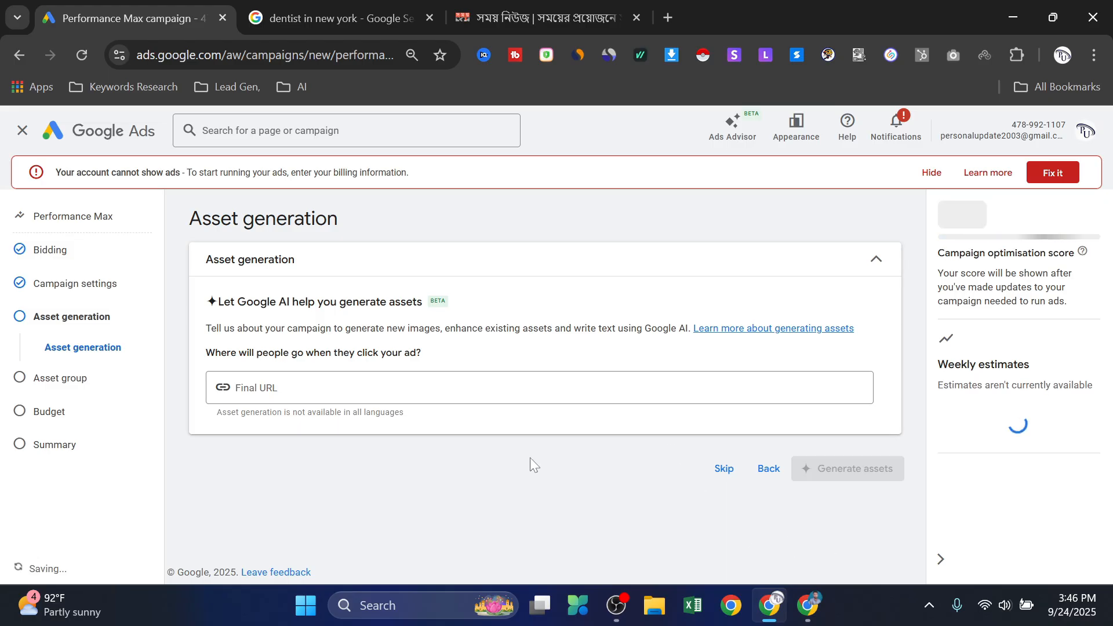
left_click(330, 389)
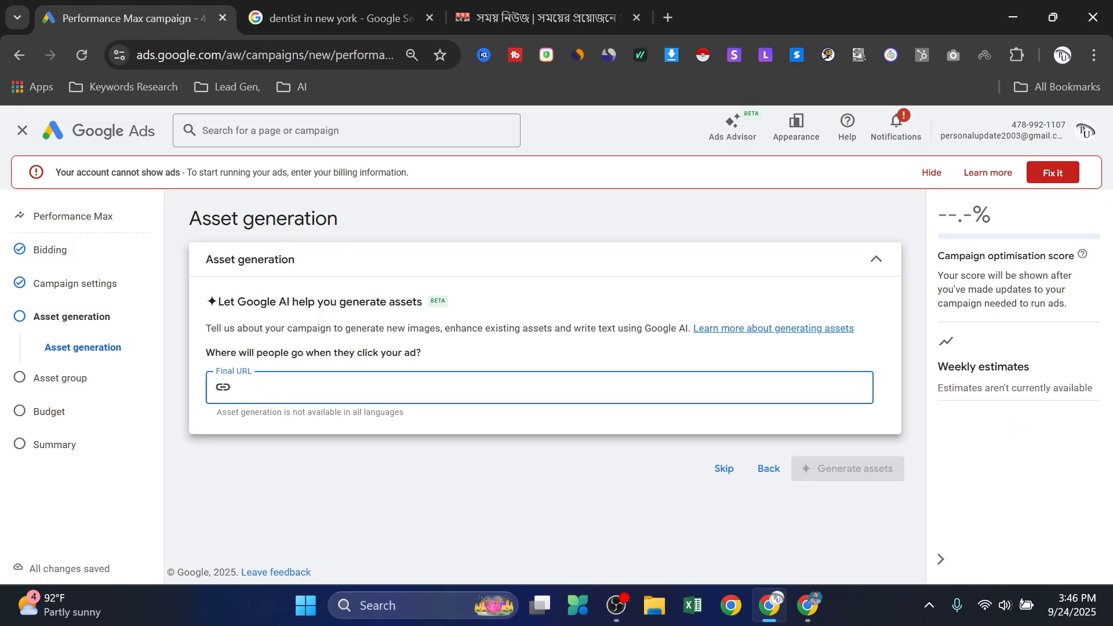
type("https://www.somoynews.tv/")
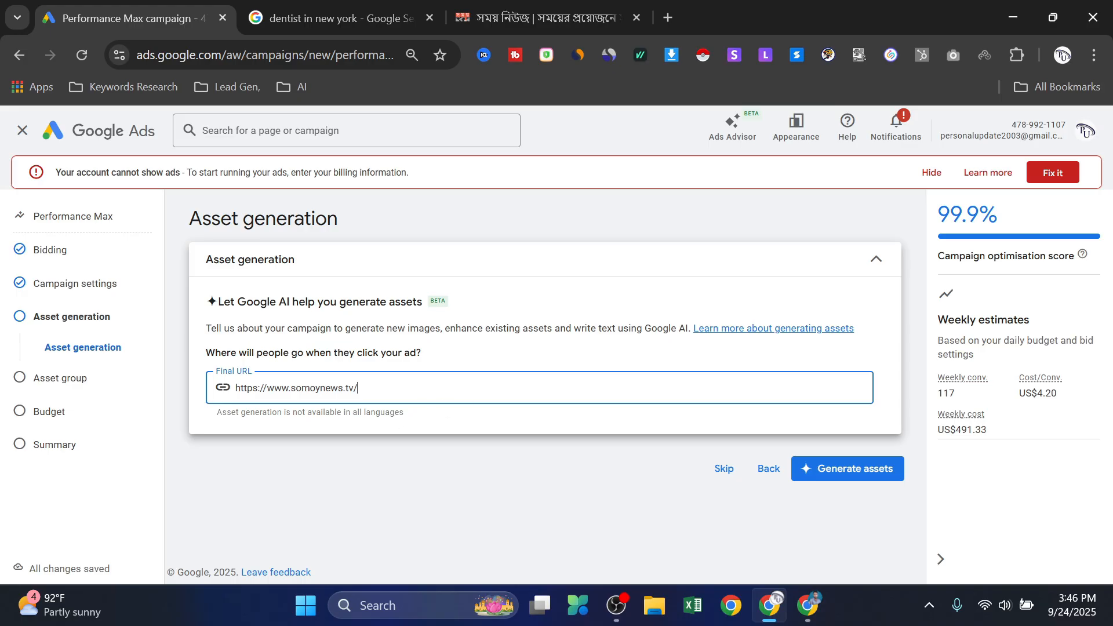
Step: Clear the final URL entered for asset generation
left_click_drag(358, 400, 225, 404)
key("BackSpace")
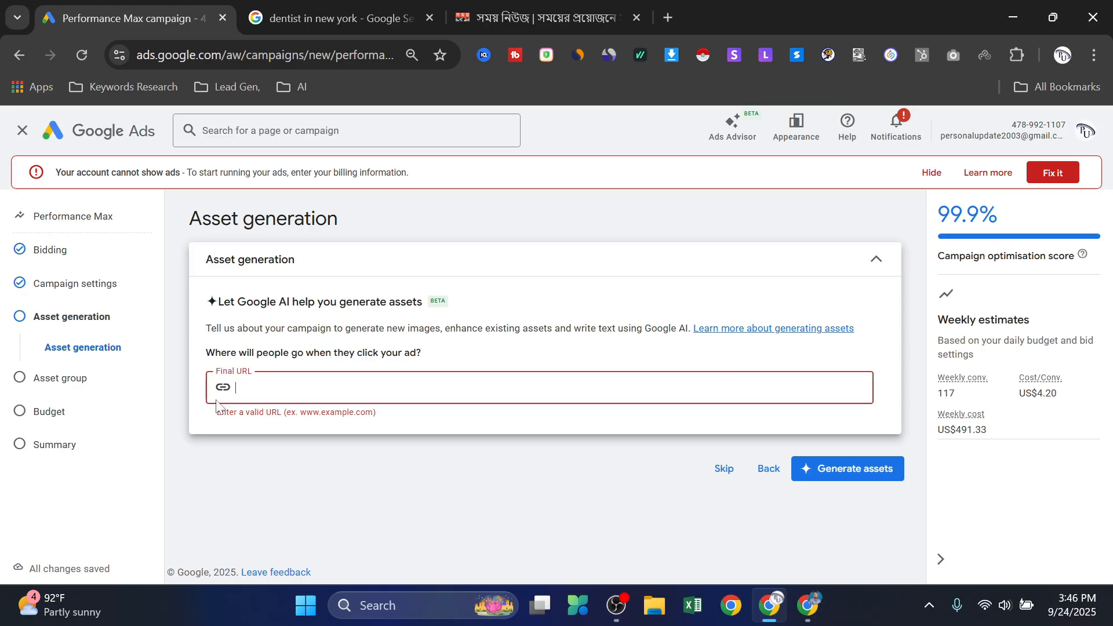
left_click(294, 458)
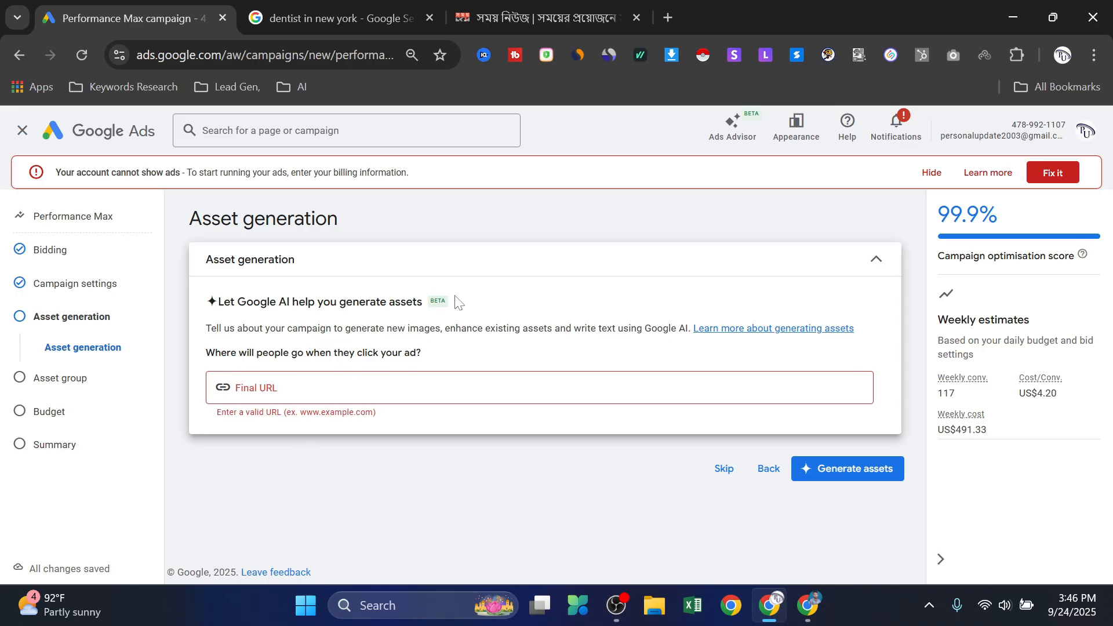
Step: Go on to the asset group without generating assets and rename it Asset Group demo
left_click_drag(455, 295, 417, 302)
left_click(98, 381)
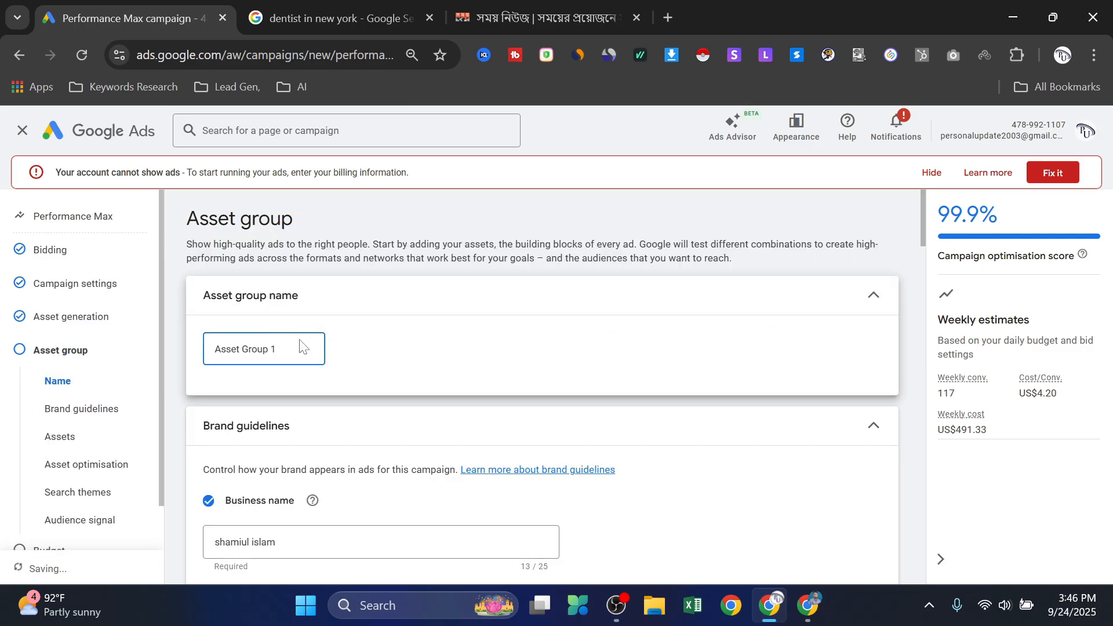
type("demo")
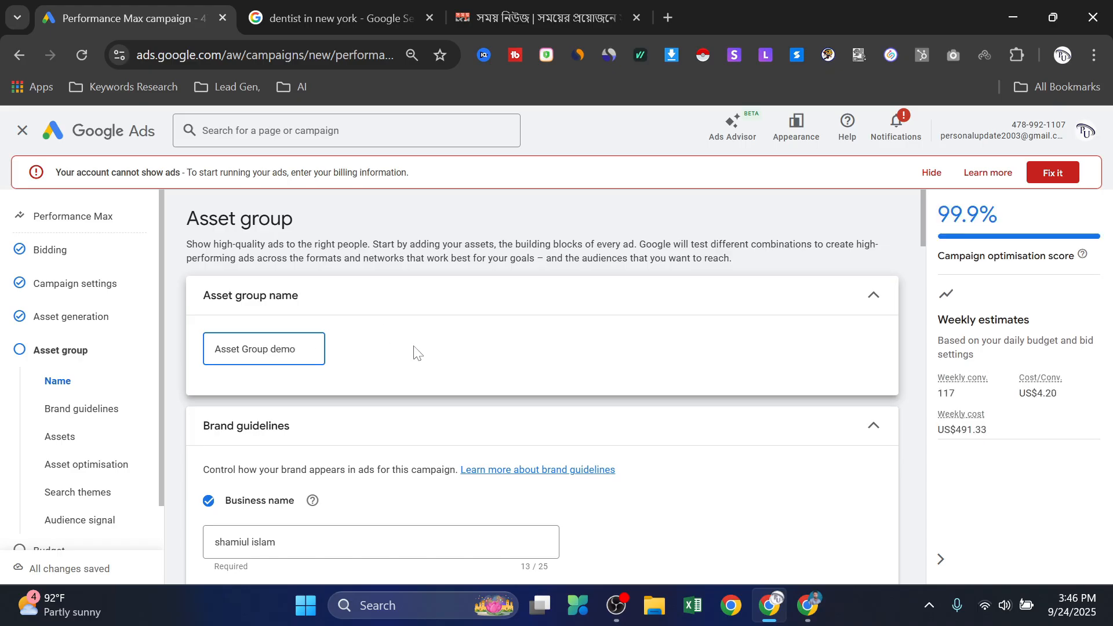
Step: Review the business name and logo in the asset group's brand guidelines
scroll(415, 354, "down", 7)
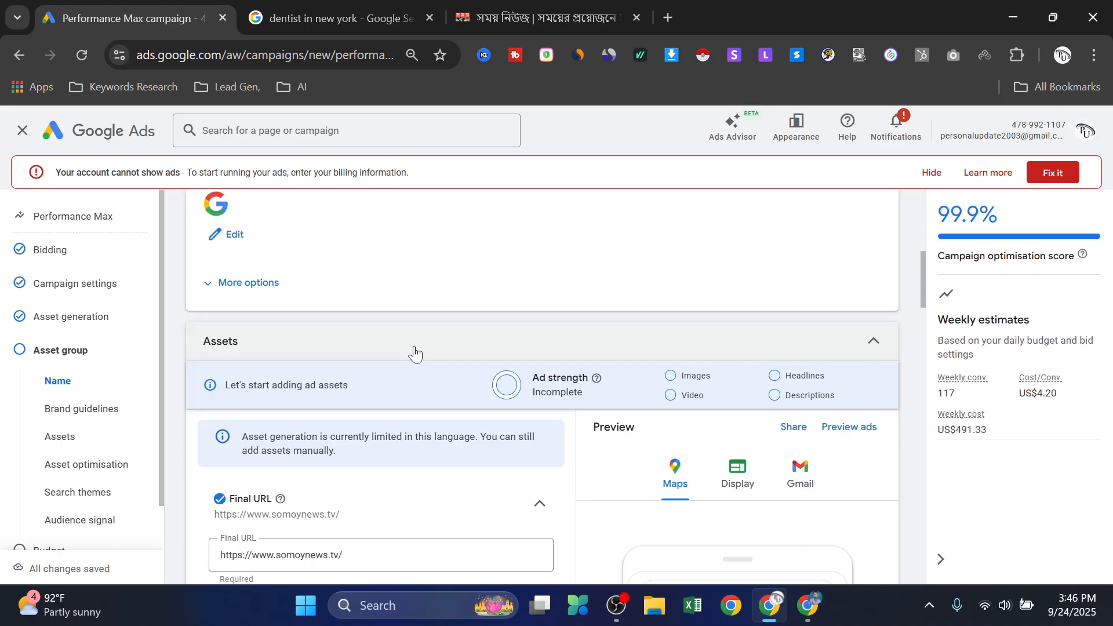
scroll(413, 354, "up", 3)
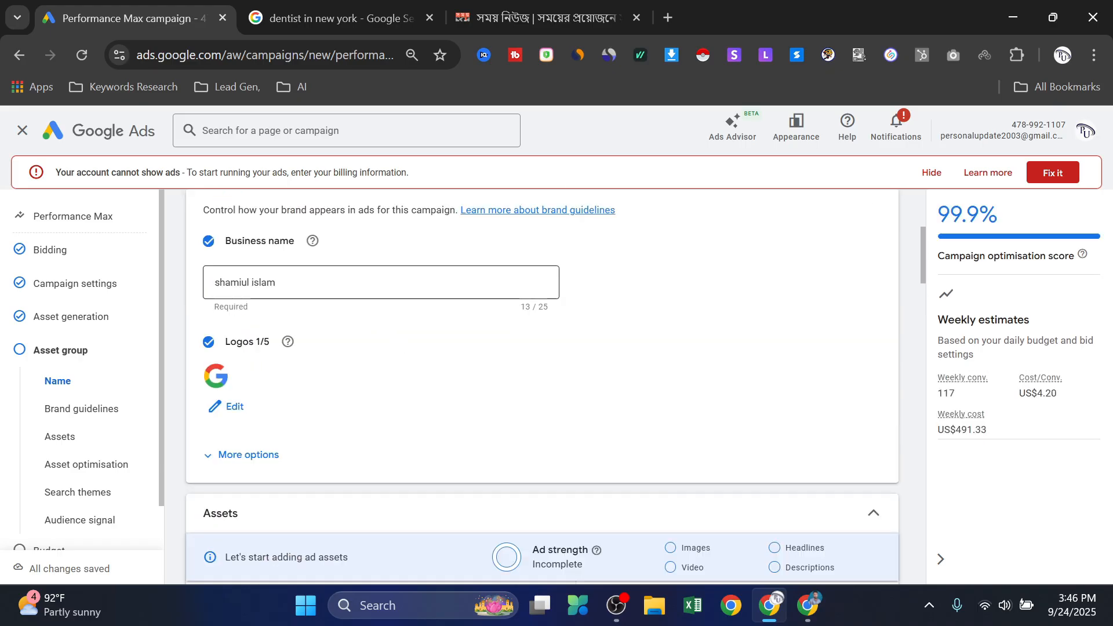
left_click(381, 290)
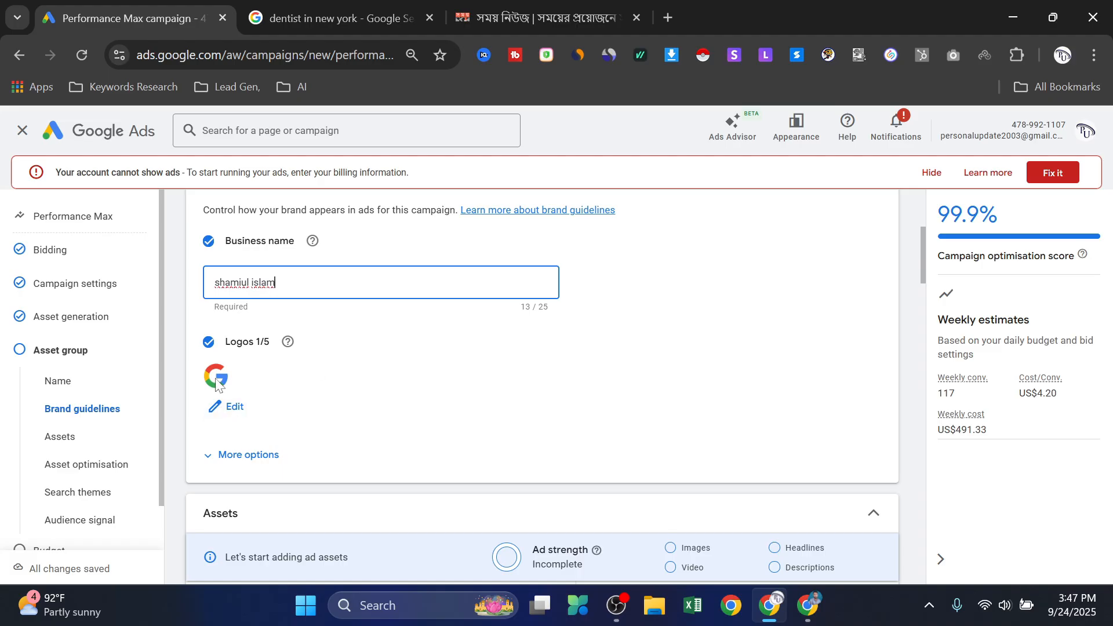
scroll(347, 377, "down", 4)
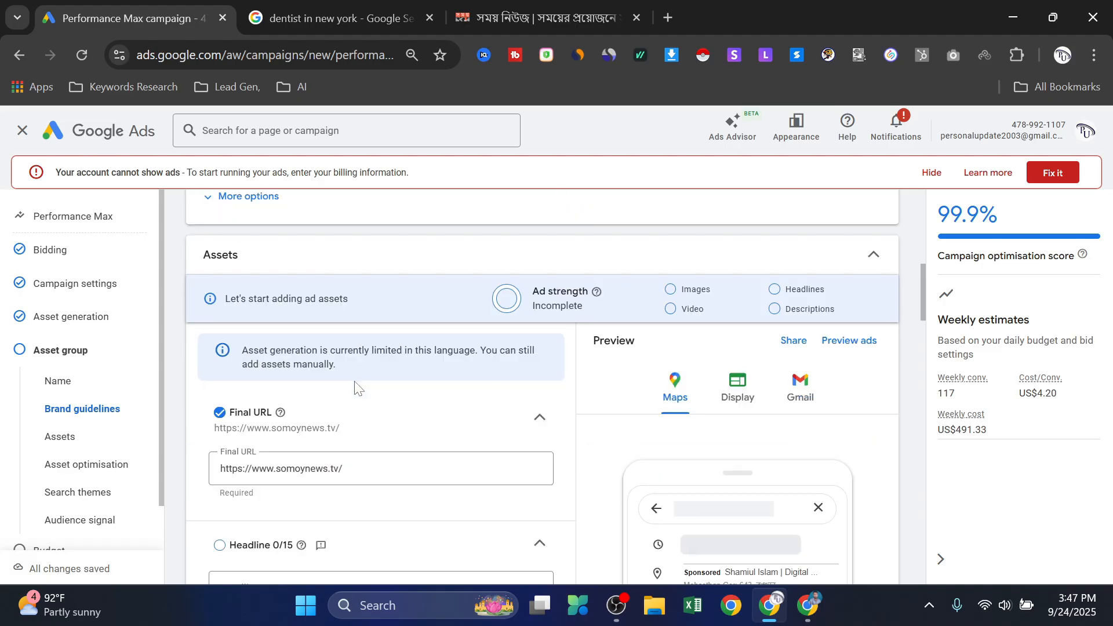
Step: Check the final URL in the asset group's assets and keep the headline fields expanded
scroll(356, 387, "down", 1)
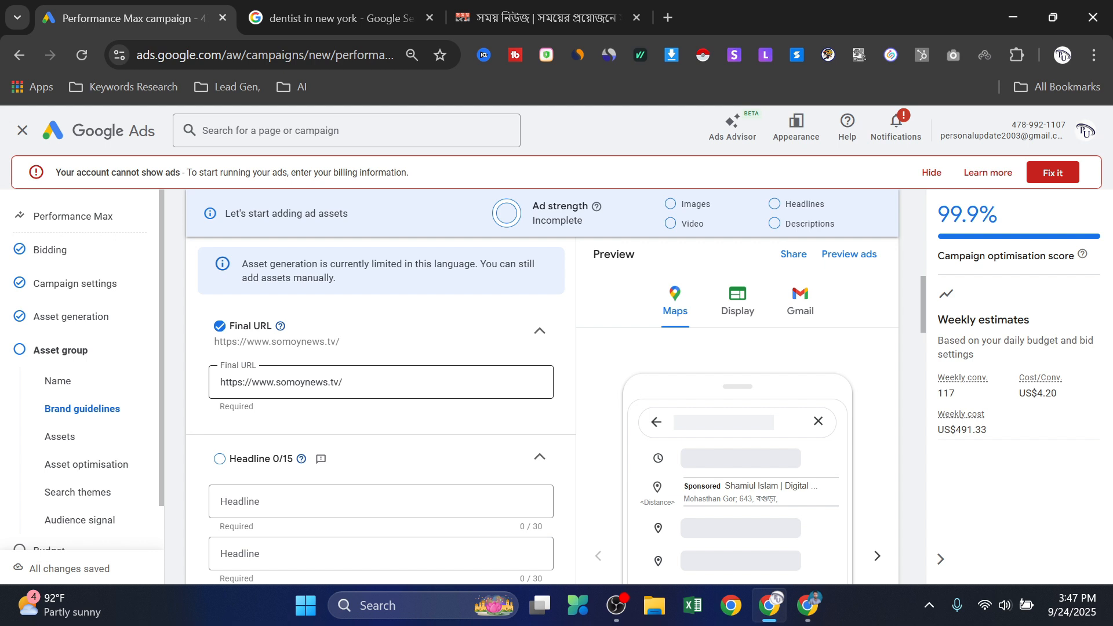
left_click(355, 382)
scroll(355, 369, "down", 1)
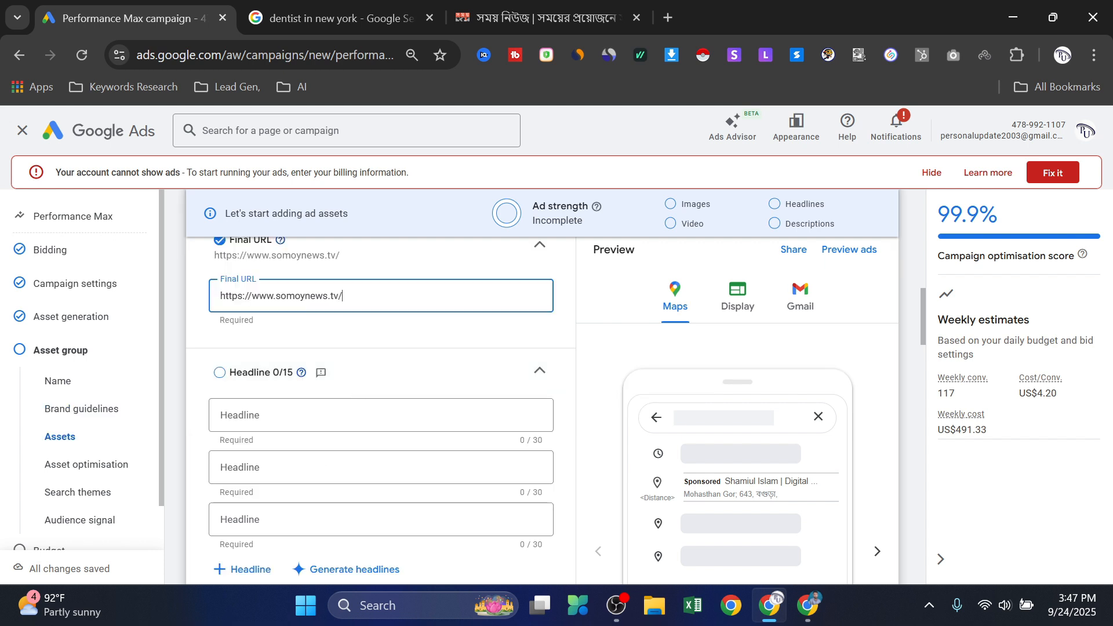
key("shift+Left")
key("shift+Left")
key("shift+Left")
key("shift+Left")
key("shift+Left")
key("shift+Left")
key("shift+Left")
key("shift+Left")
key("shift+Left")
key("shift+Left")
key("shift+Left")
key("shift+Left")
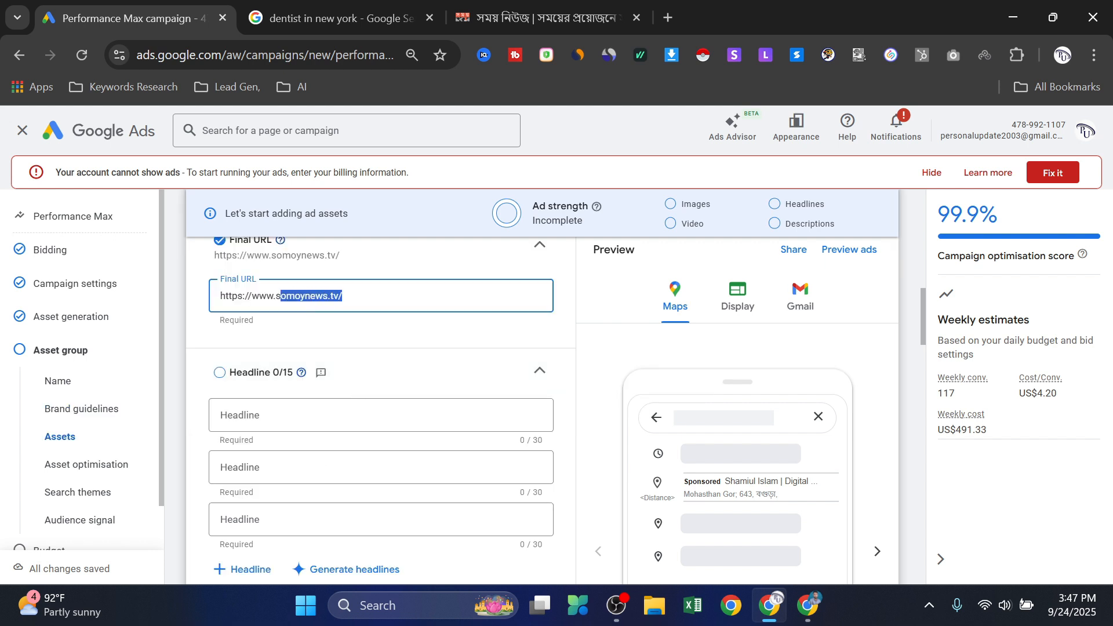
left_click(468, 364)
scroll(479, 370, "down", 1)
scroll(452, 371, "up", 2)
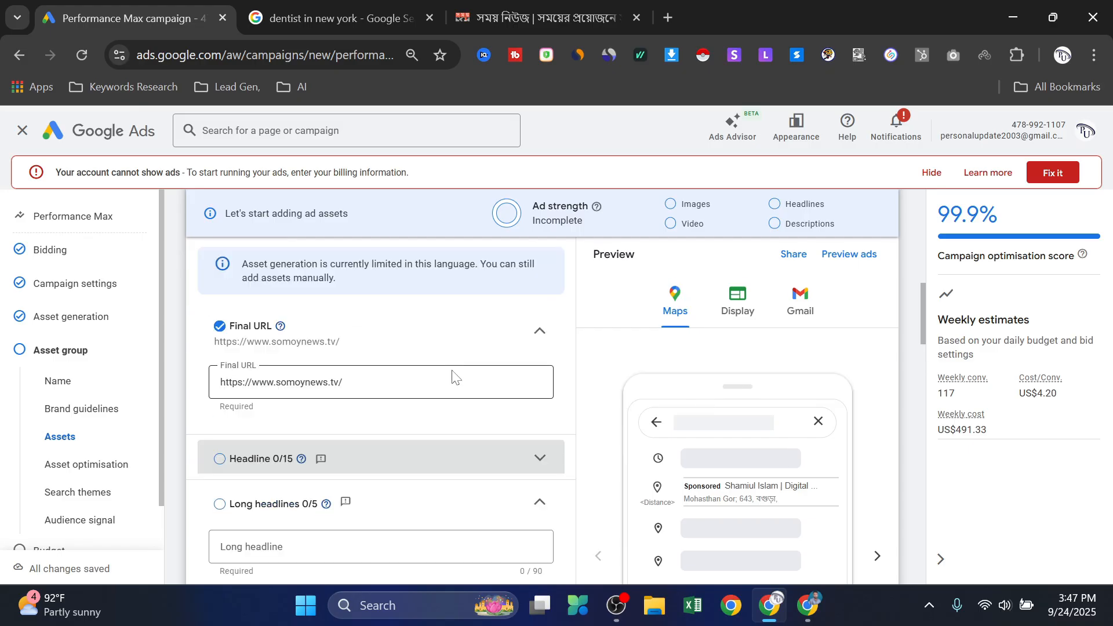
left_click(457, 464)
scroll(449, 392, "down", 1)
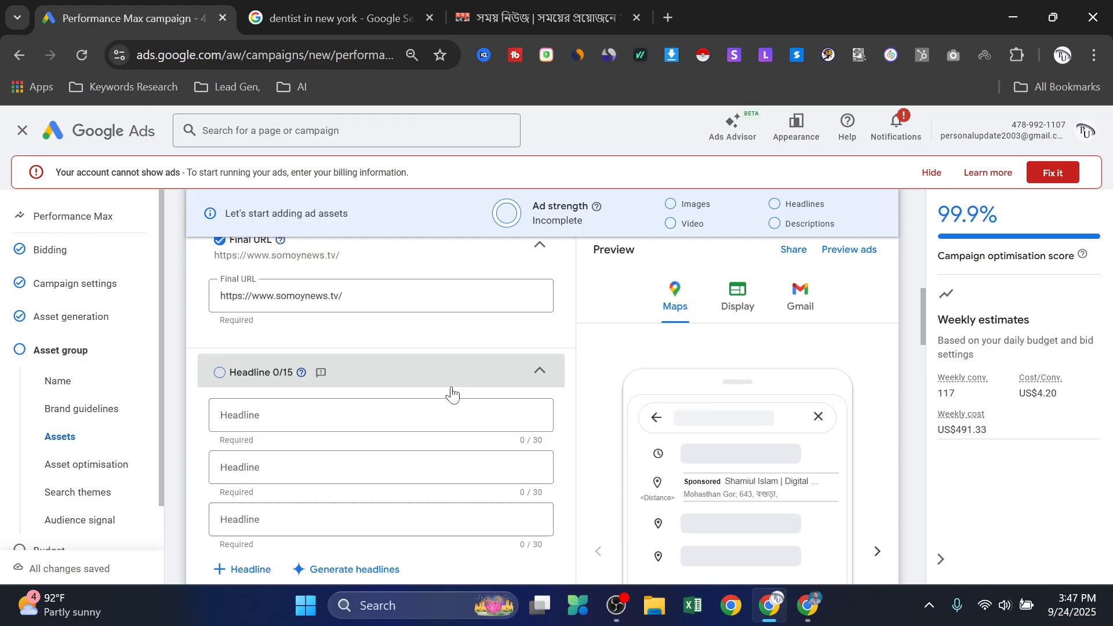
Step: Fill the three required headlines with the suggestions Locations Near You, Next Day Delivery and Home Delivery Available
left_click(362, 415)
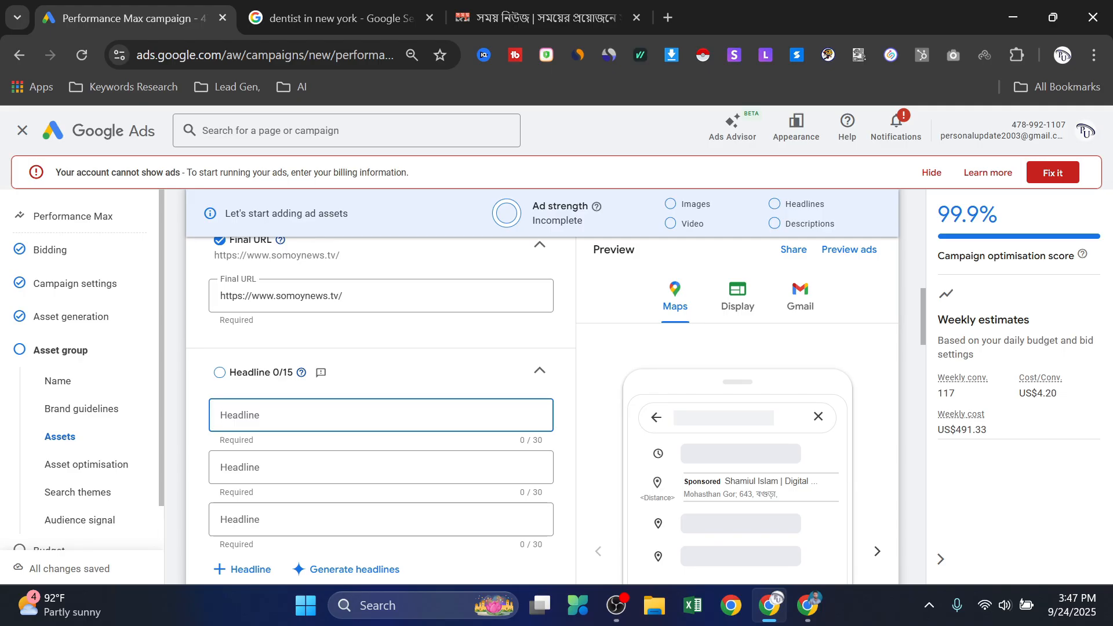
left_click(292, 427)
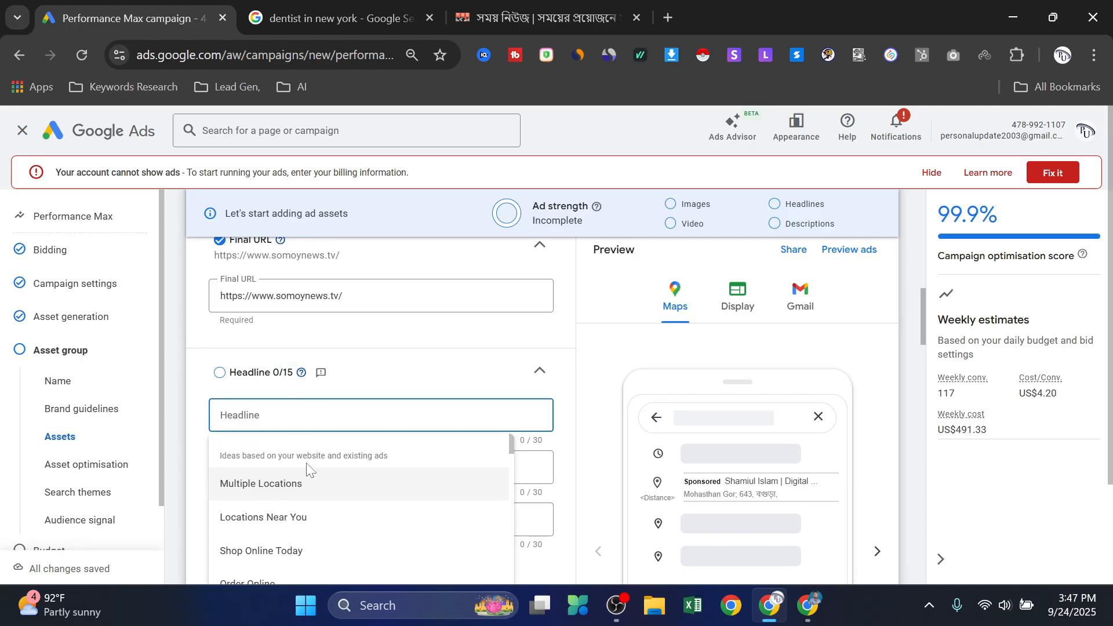
left_click(290, 522)
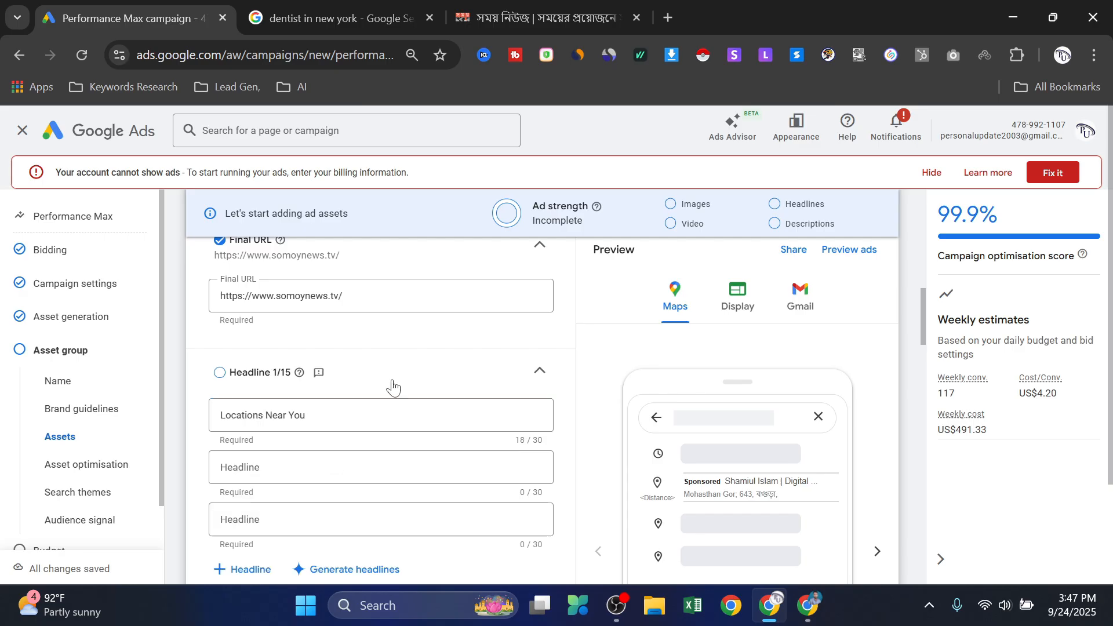
left_click(387, 466)
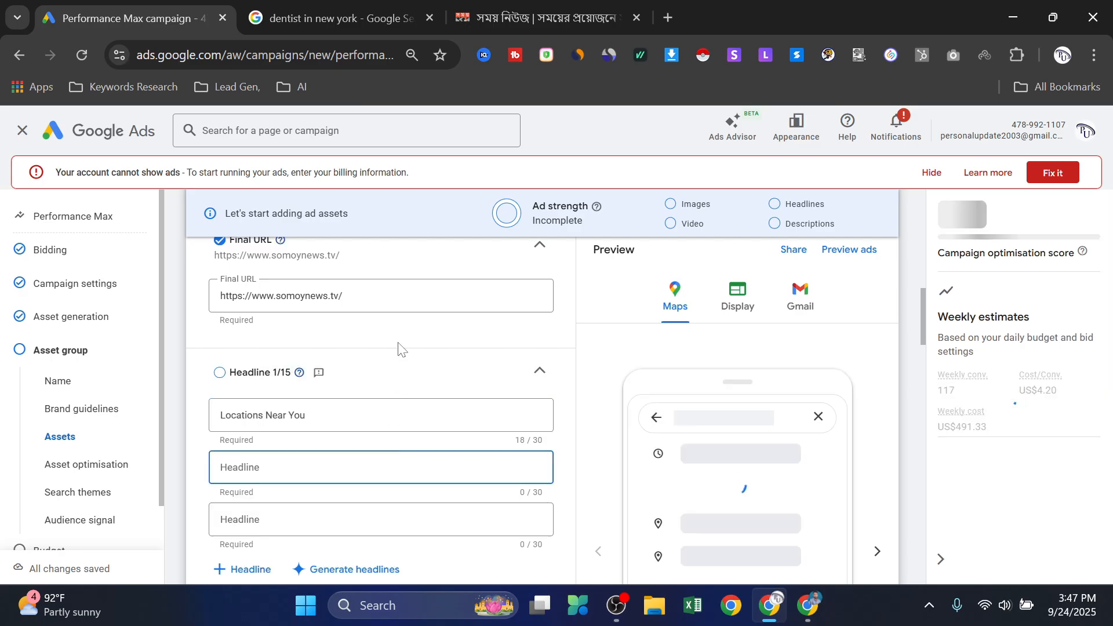
scroll(397, 346, "down", 1)
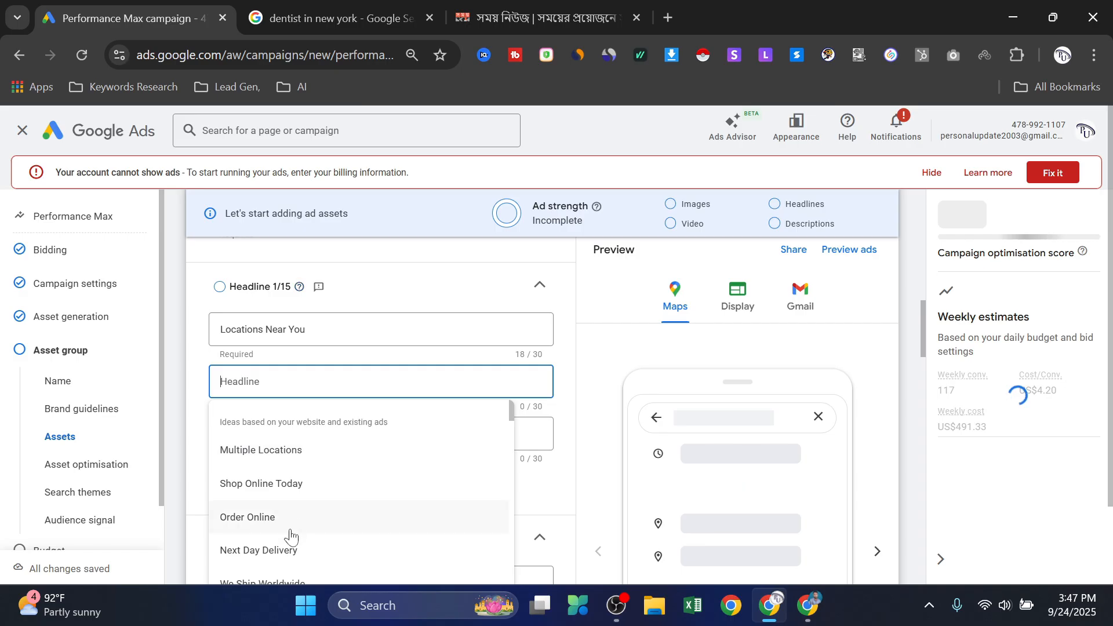
left_click(267, 551)
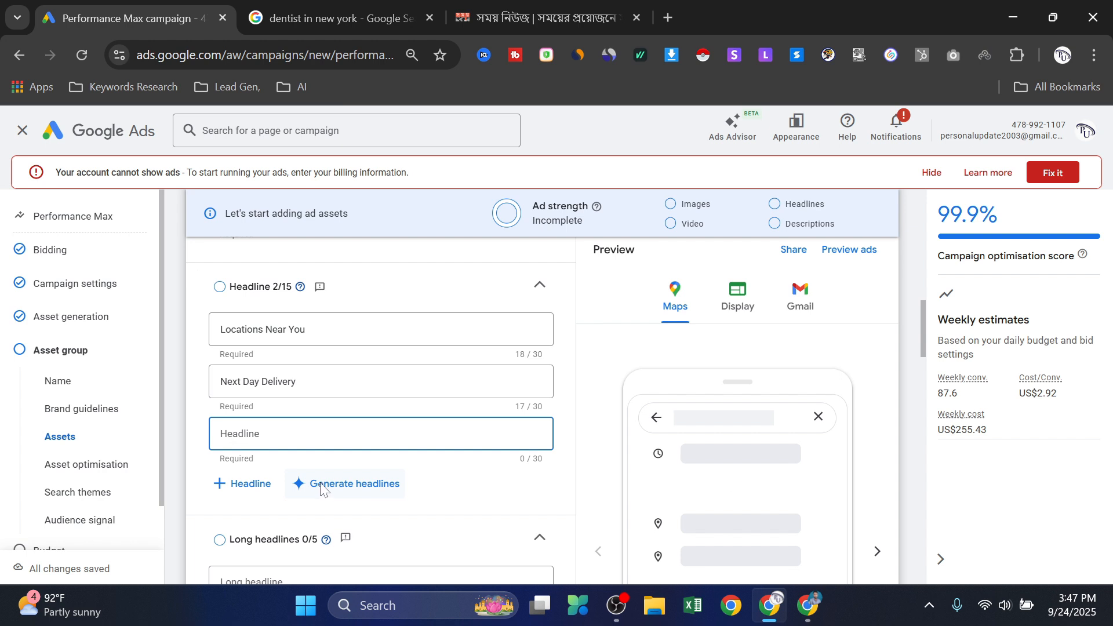
scroll(404, 371, "down", 1)
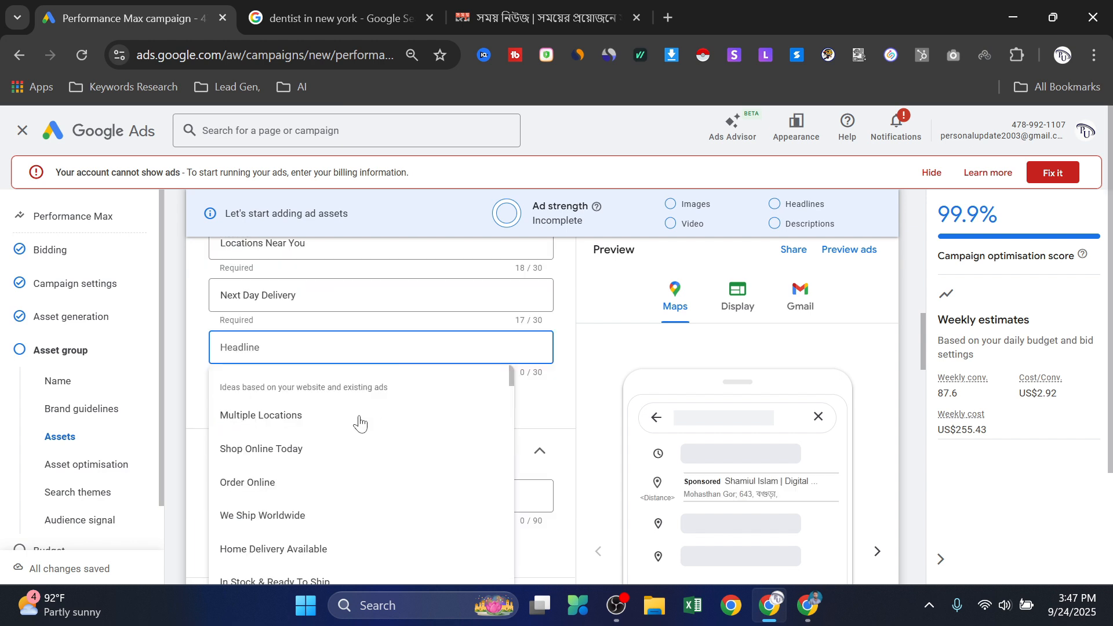
left_click(289, 549)
scroll(368, 413, "up", 1)
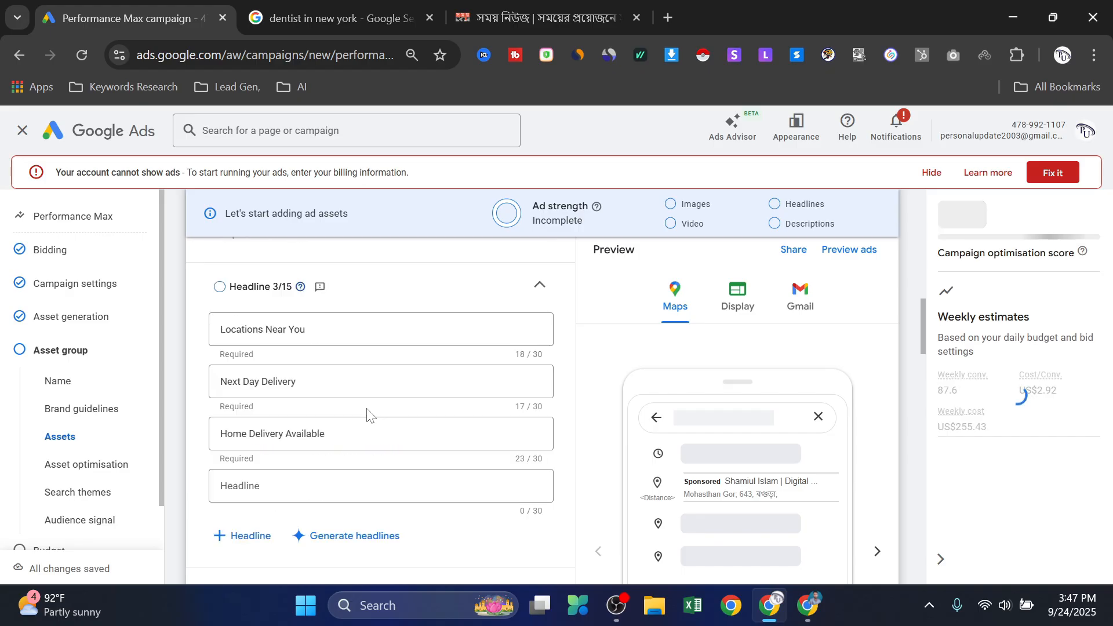
Step: Generate long headlines with Google AI, describing what is advertised as "digital marketing"
scroll(366, 413, "down", 2)
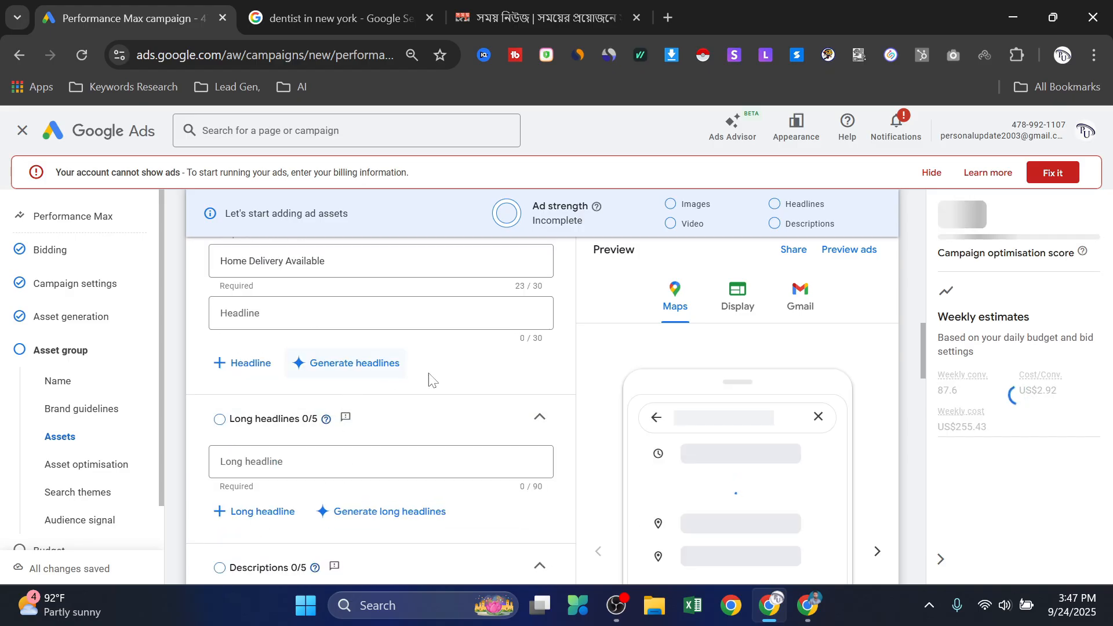
scroll(441, 381, "up", 1)
scroll(452, 380, "down", 2)
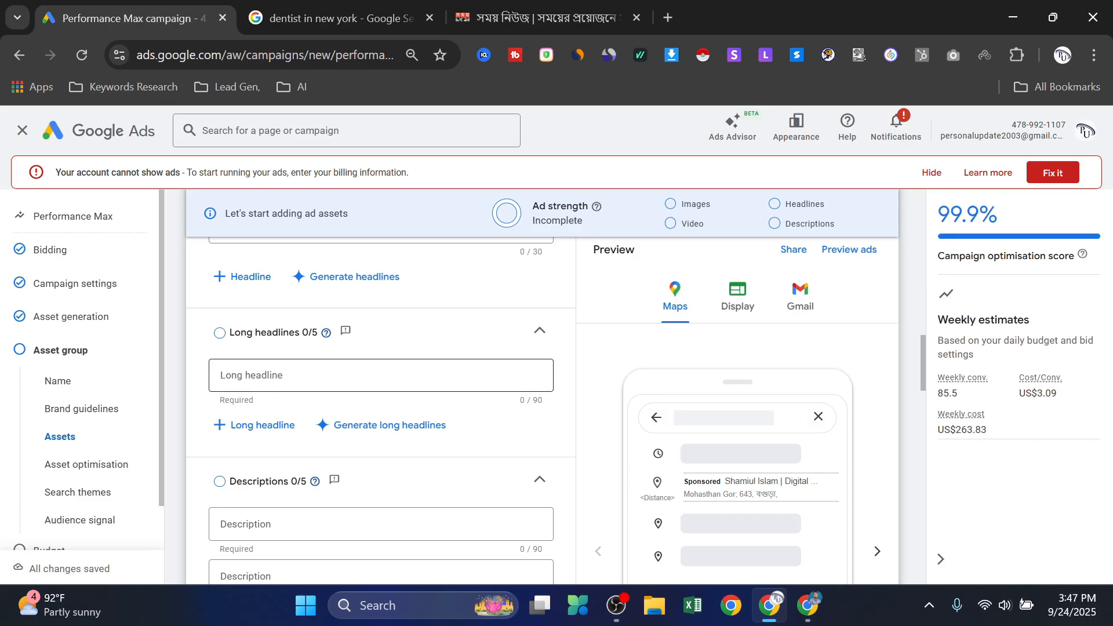
left_click(346, 384)
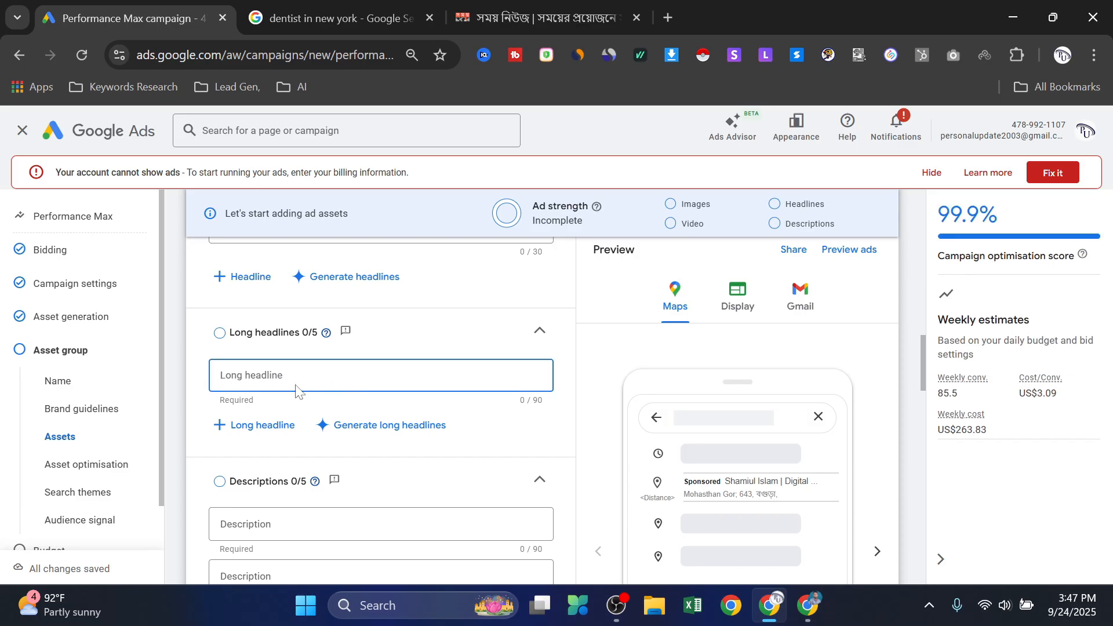
left_click(364, 439)
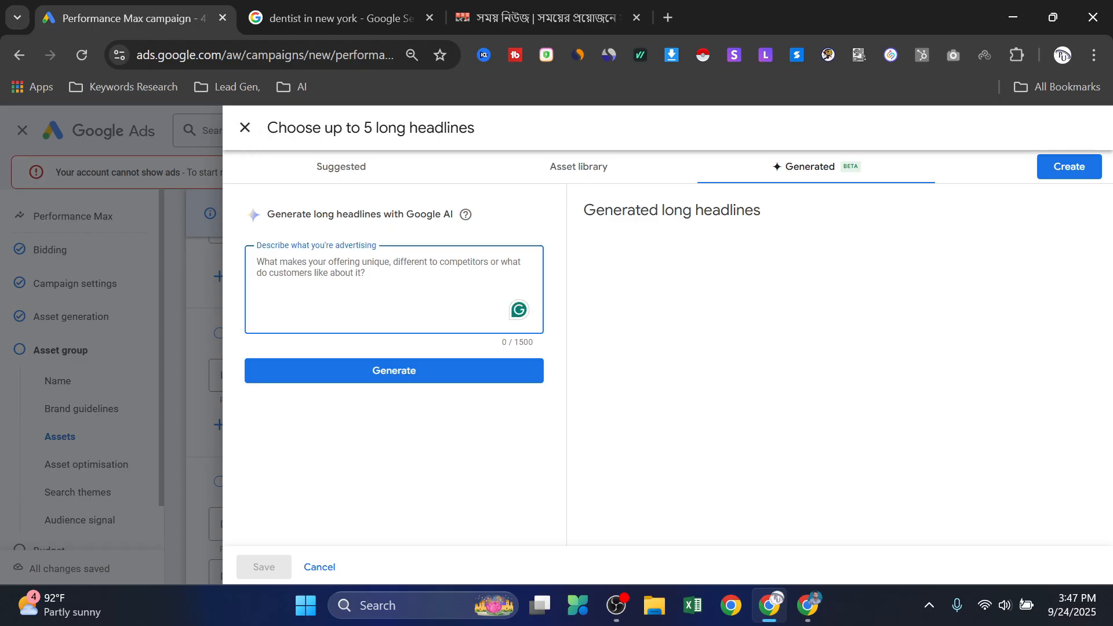
type("digital marketing")
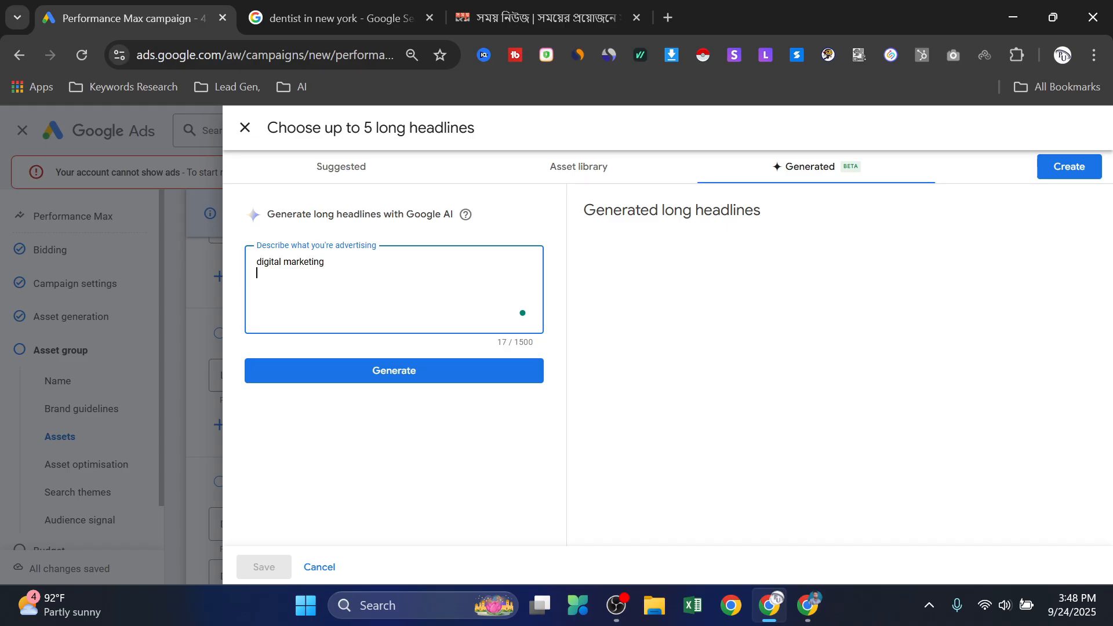
key("Return")
left_click(413, 383)
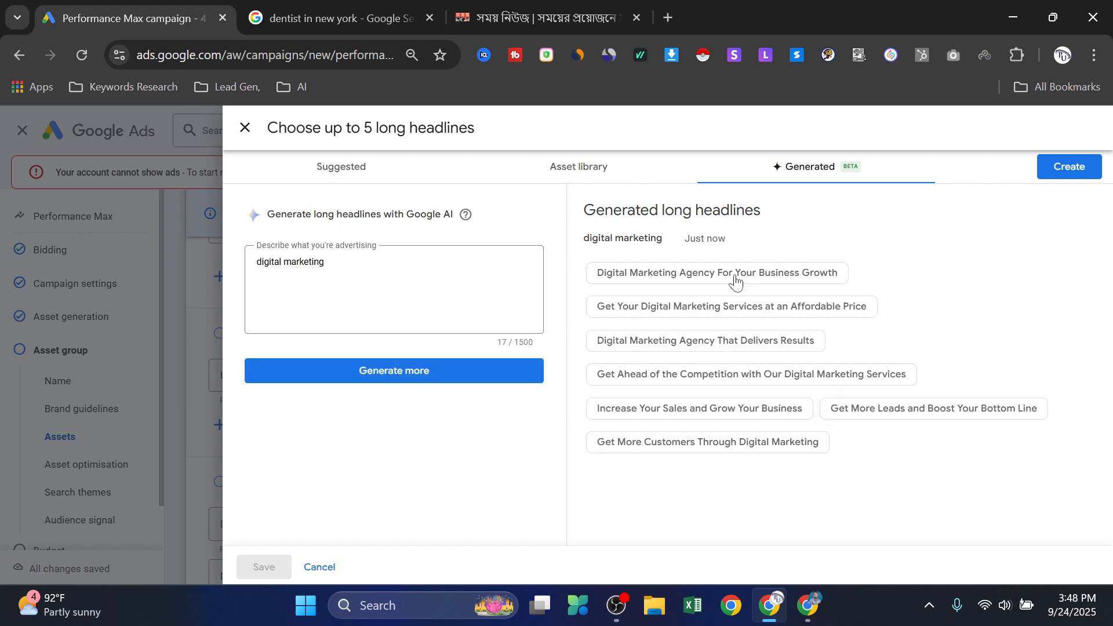
Step: Add the first four generated long headlines plus "Get More Customers Through Digital Marketing" to the ad and save the selection
left_click(738, 281)
left_click(733, 313)
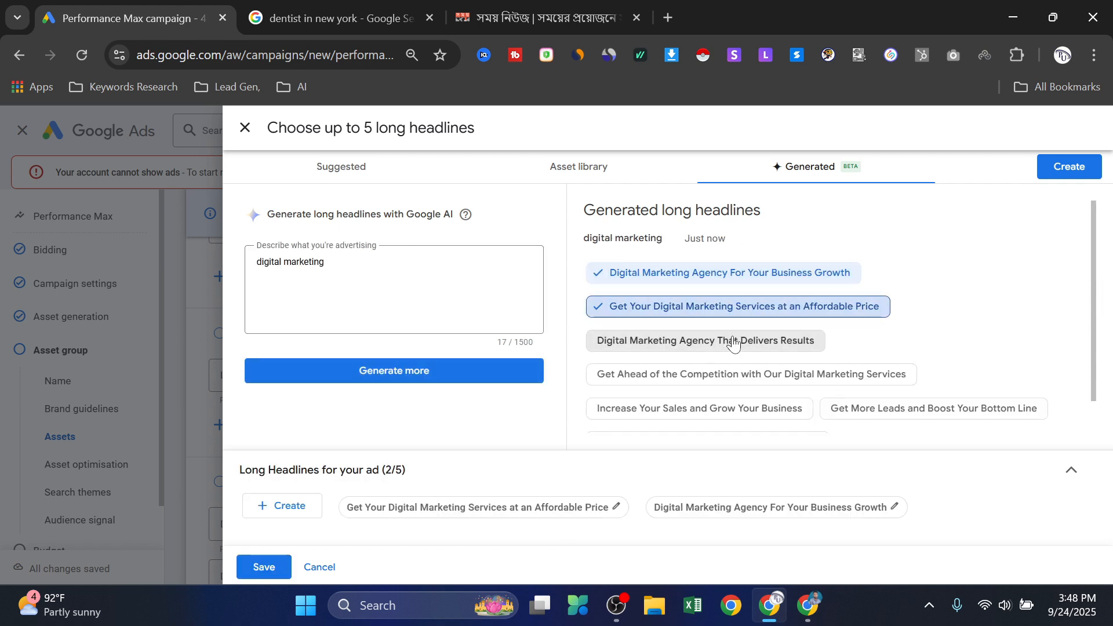
left_click(735, 342)
left_click(753, 376)
scroll(753, 377, "down", 1)
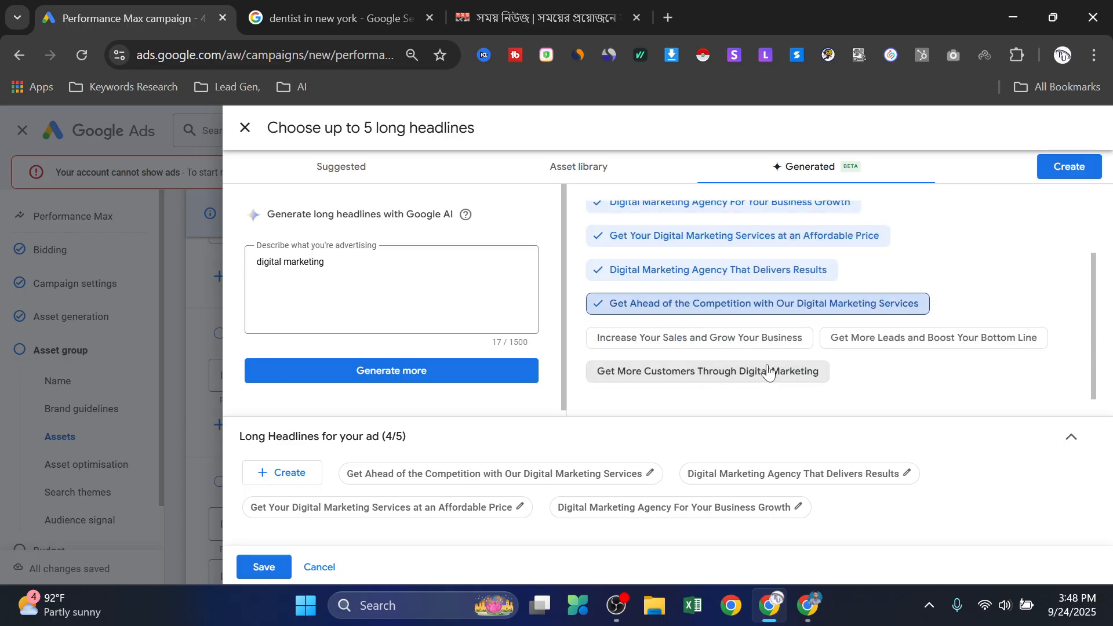
left_click(753, 377)
left_click(265, 567)
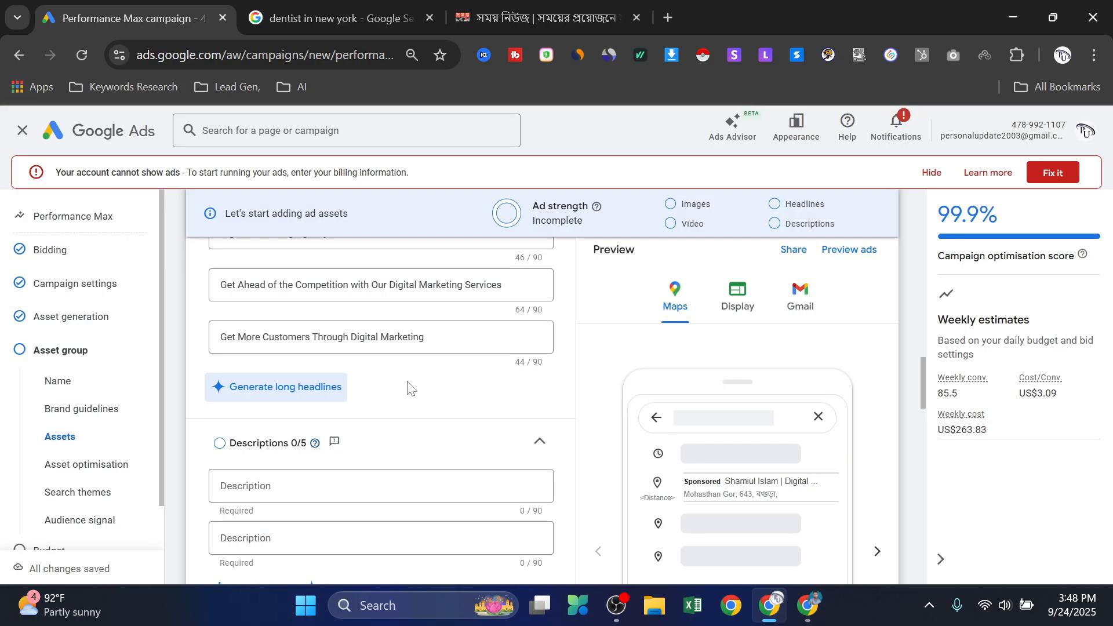
Step: Generate descriptions with Google AI for the asset group, using "digital marketing" as what is being advertised
scroll(411, 395, "down", 2)
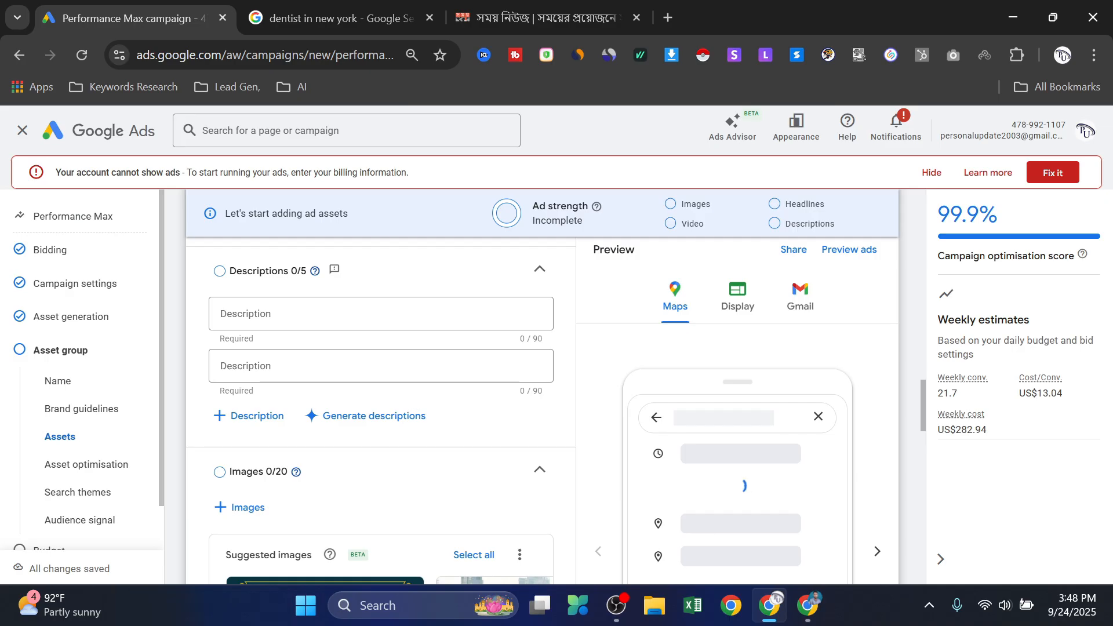
scroll(412, 395, "up", 2)
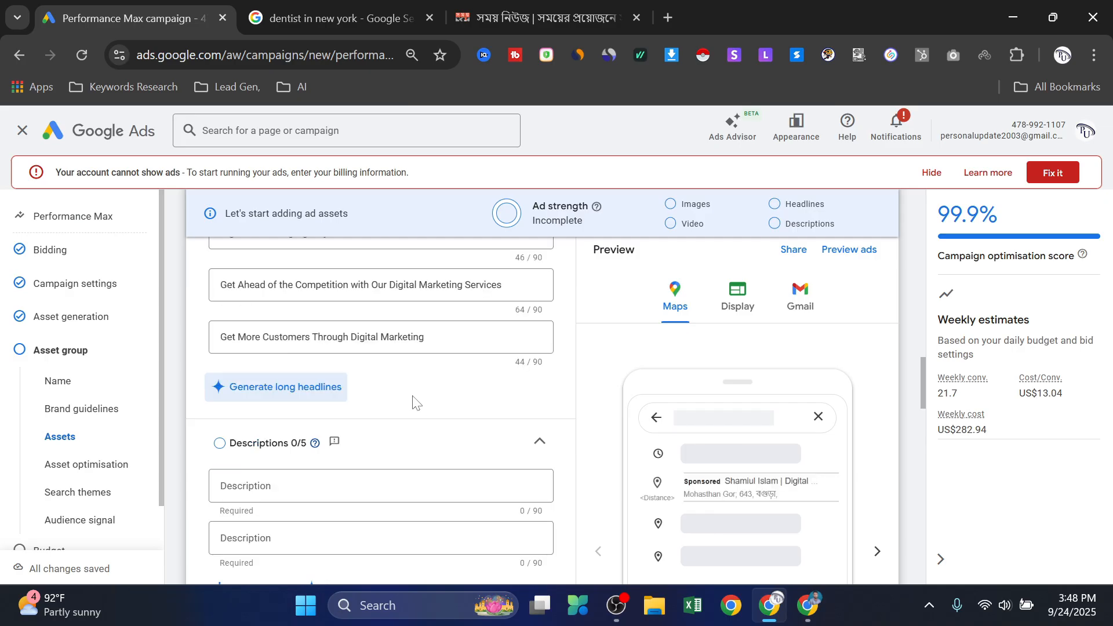
scroll(412, 400, "down", 2)
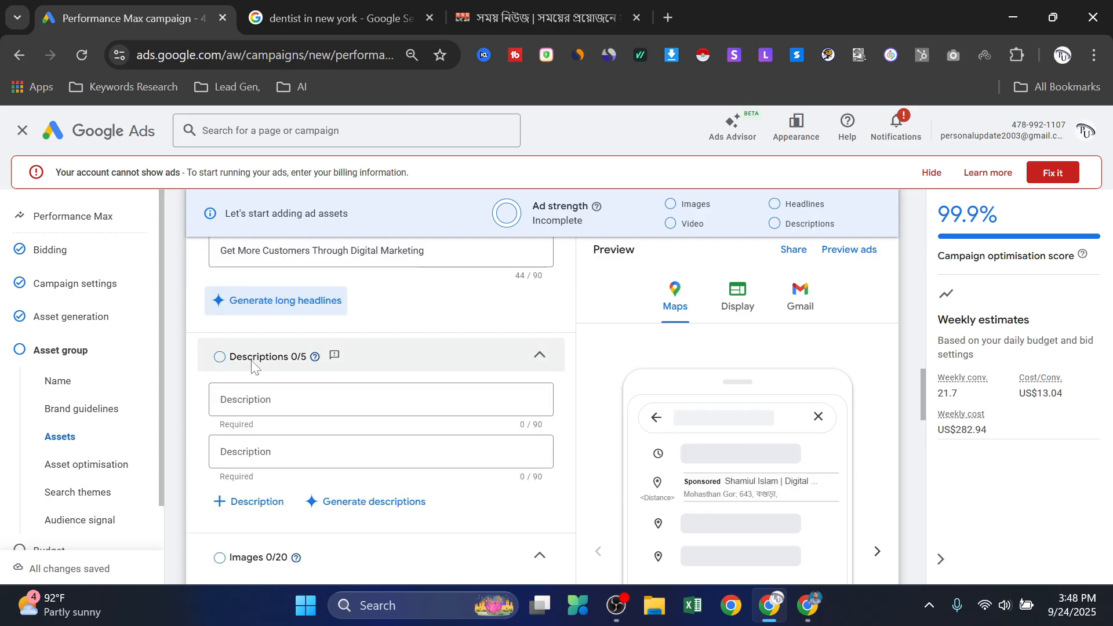
left_click(324, 409)
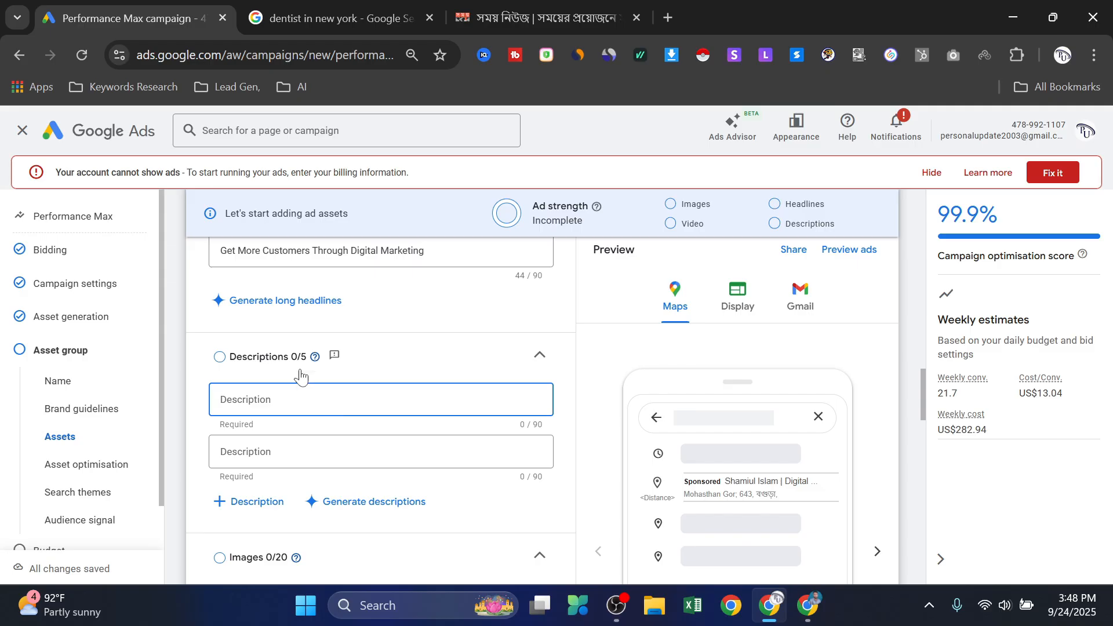
left_click(356, 502)
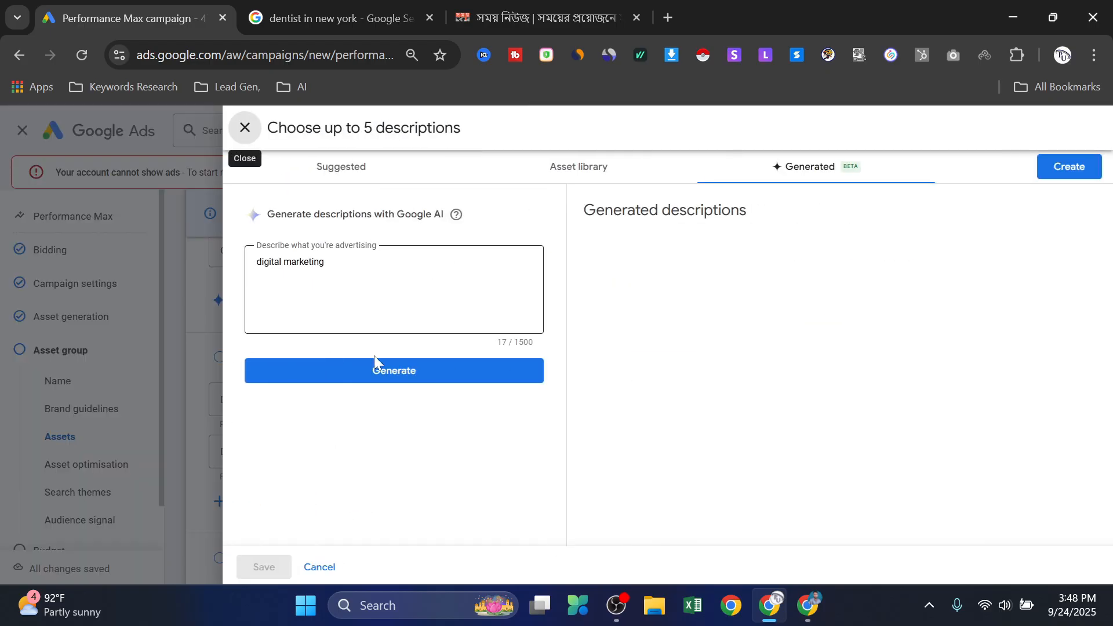
left_click(374, 365)
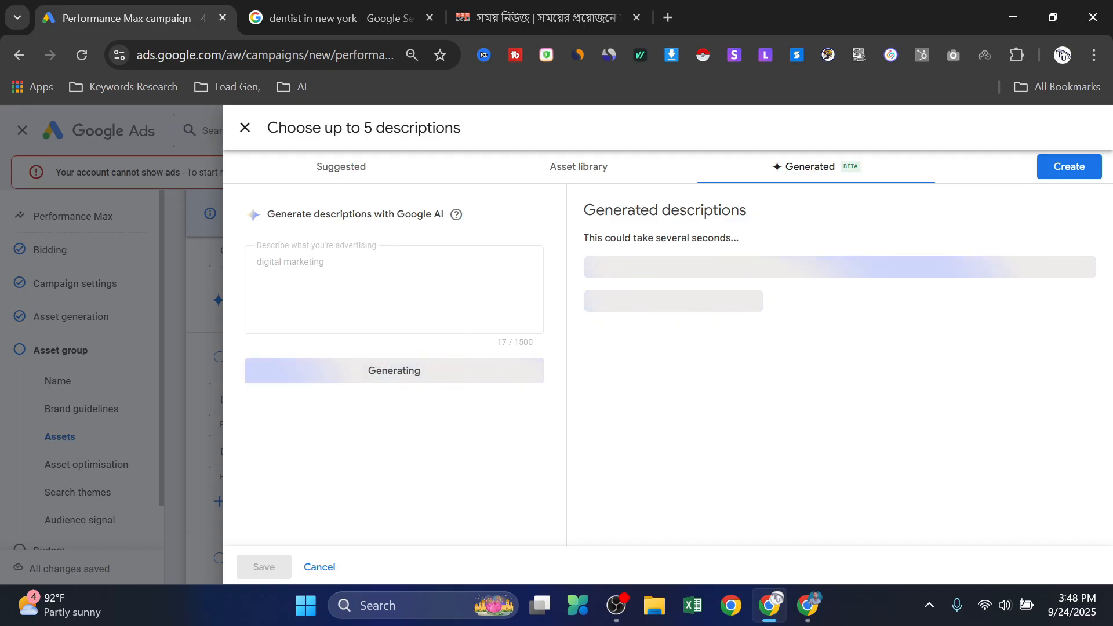
Step: Add the first four generated descriptions plus "Get more leads & sales with our effective digital marketing strategies." and save them
left_click(742, 277)
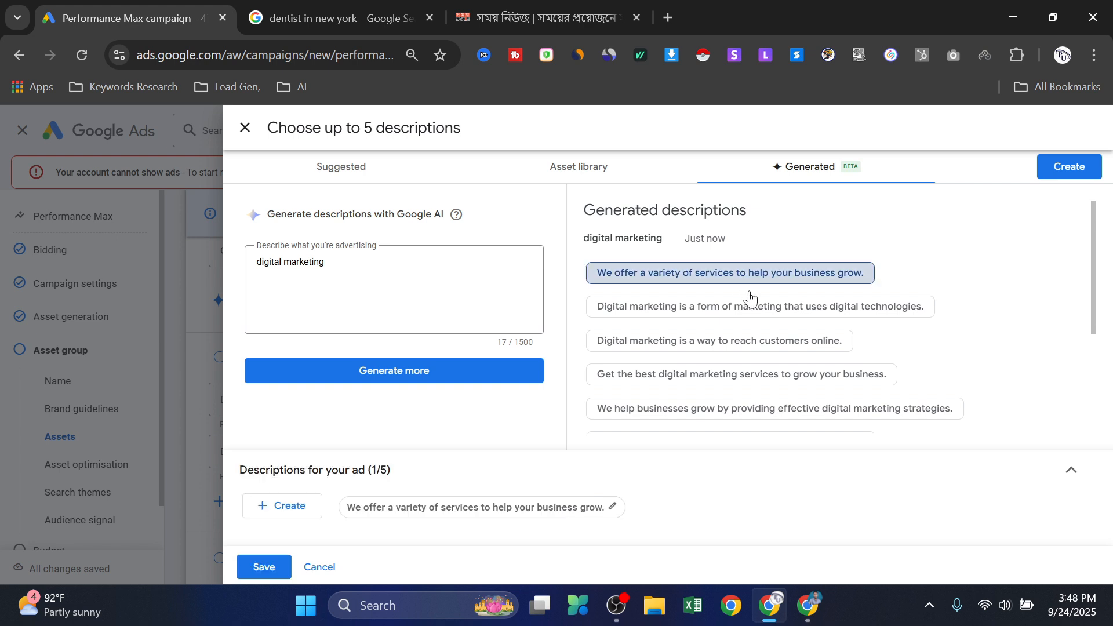
left_click(749, 307)
left_click(753, 377)
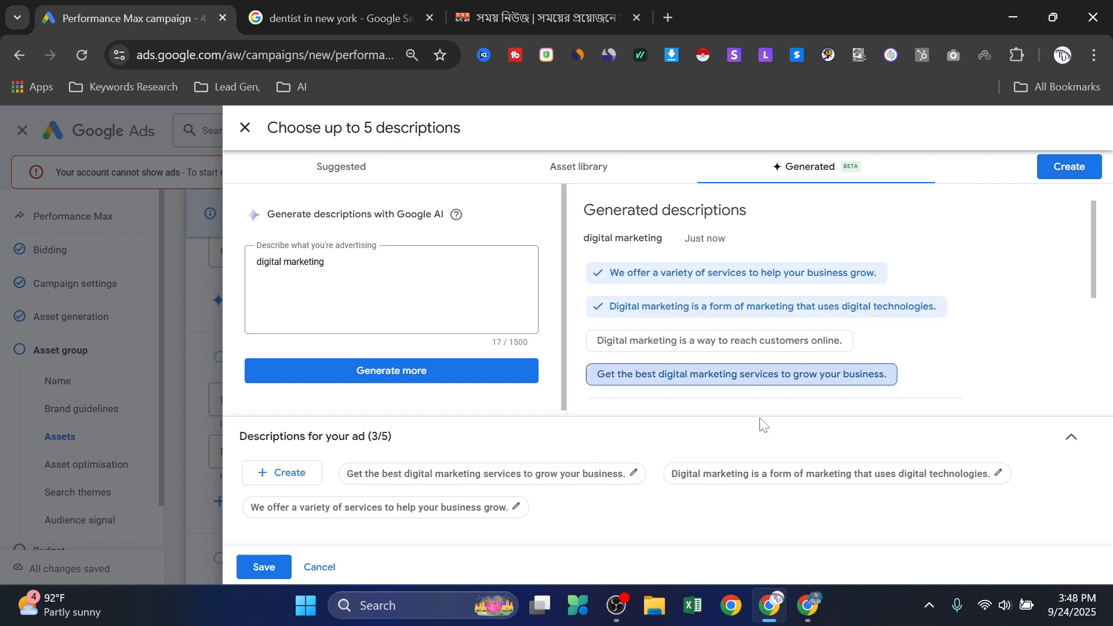
left_click(748, 341)
scroll(859, 328, "down", 2)
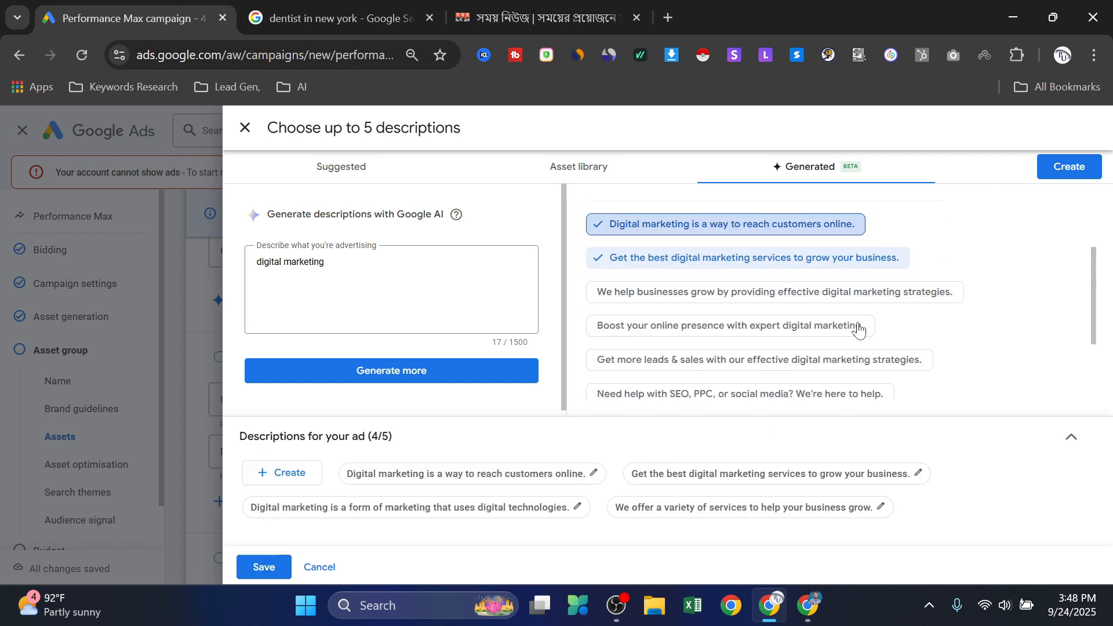
scroll(859, 328, "down", 1)
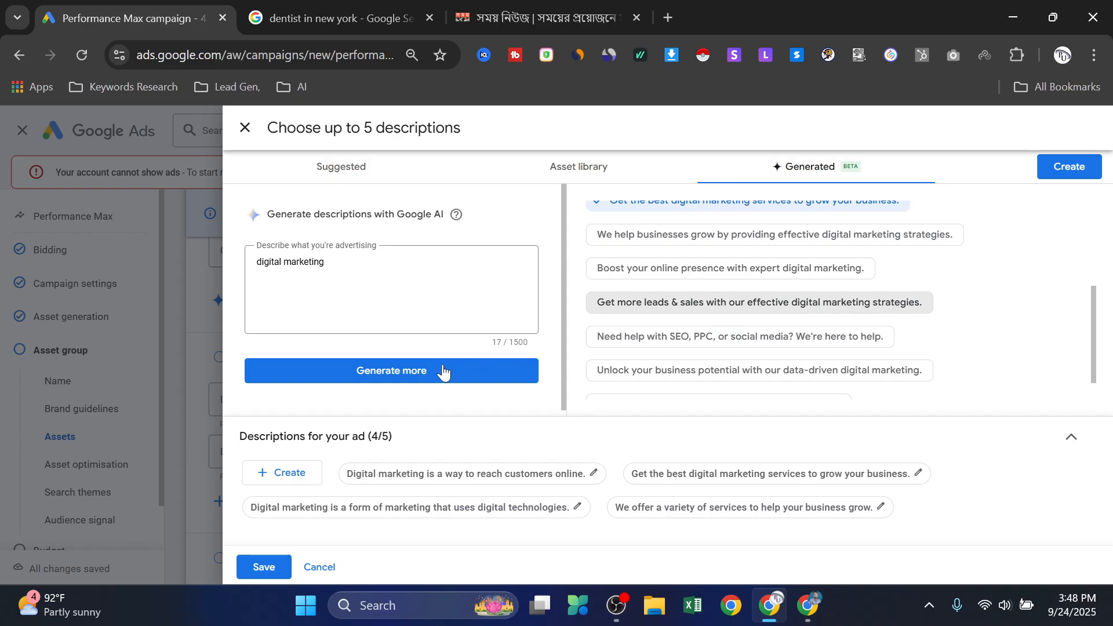
left_click(271, 568)
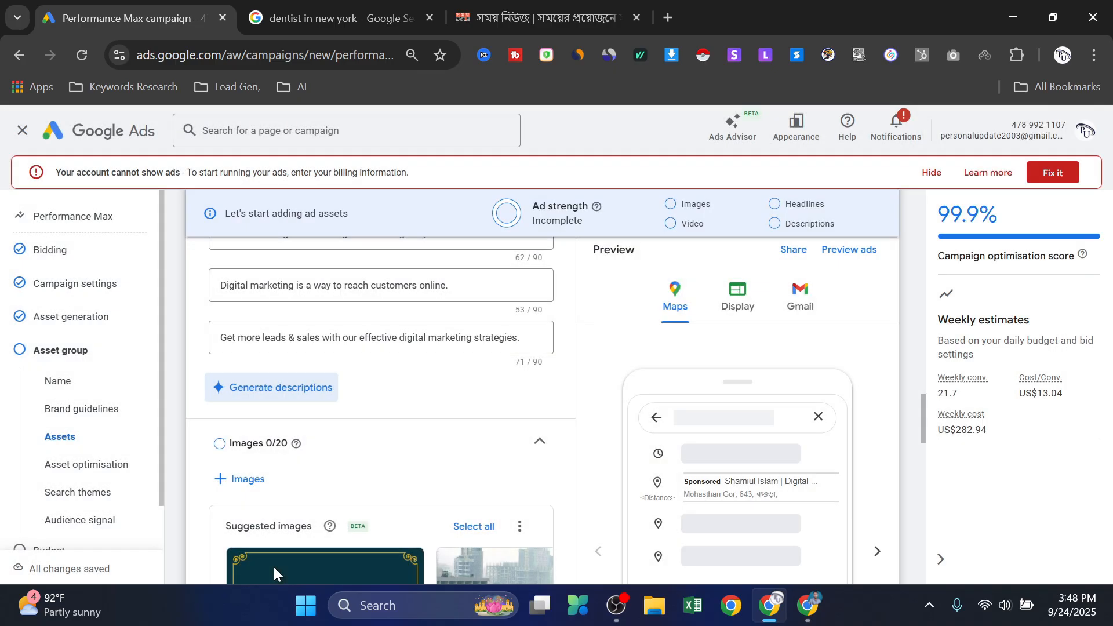
Step: Add the recently used dark green "বাংলা" image from the suggested images to the asset group
scroll(396, 440, "down", 1)
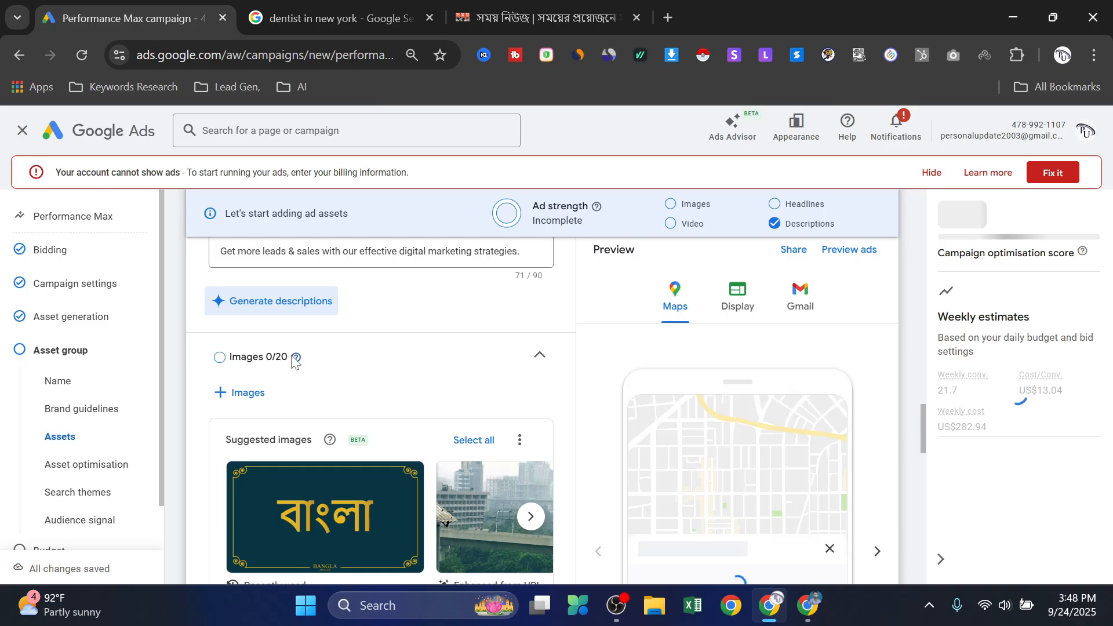
scroll(301, 363, "up", 1)
scroll(310, 394, "down", 1)
mouse_move(328, 518)
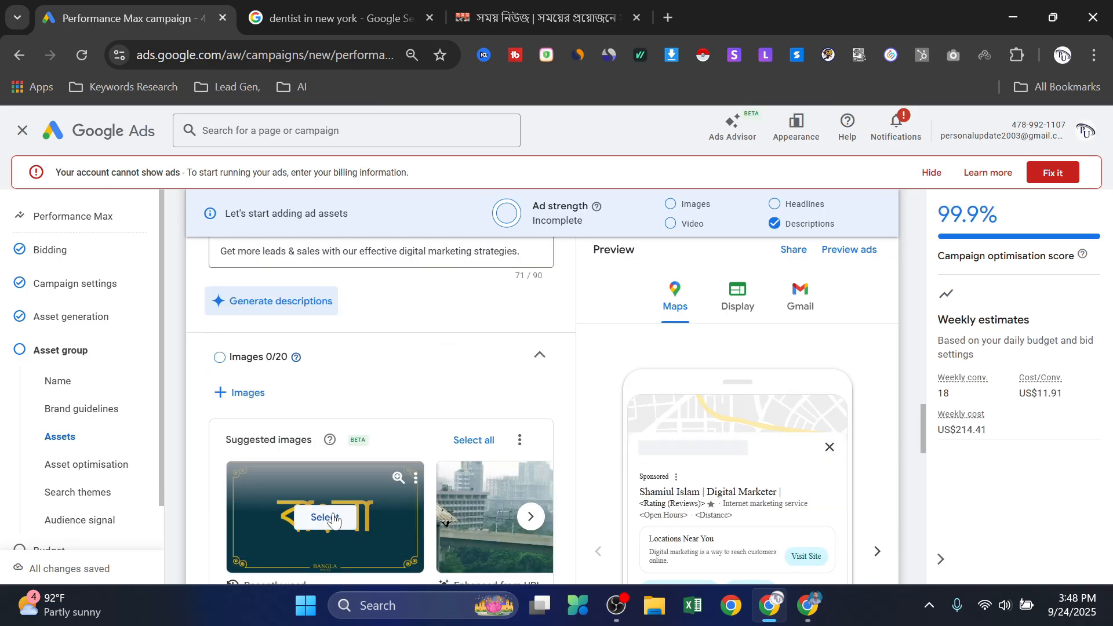
left_click(333, 517)
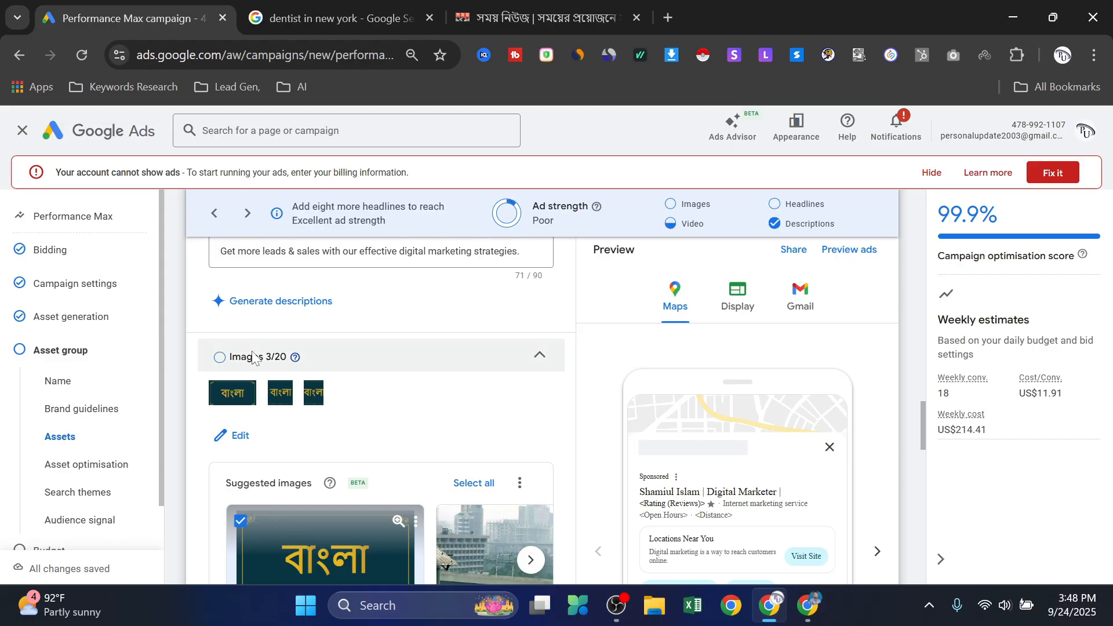
Step: Browse the suggested images and add the "খেলা হবে" free stock image to the asset group
scroll(301, 415, "up", 1)
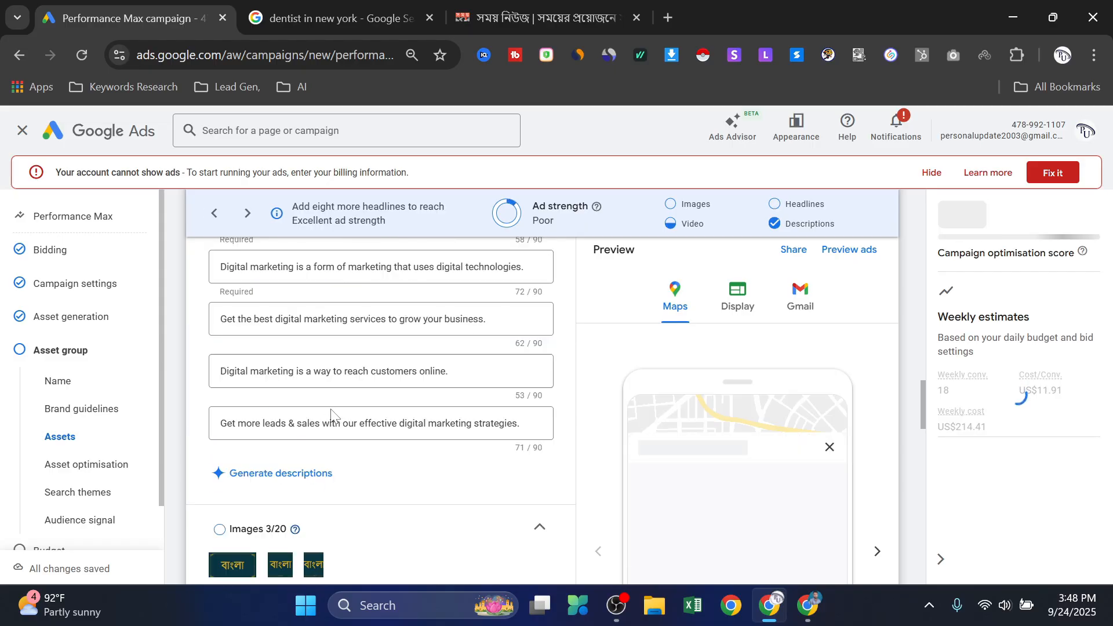
scroll(332, 413, "down", 3)
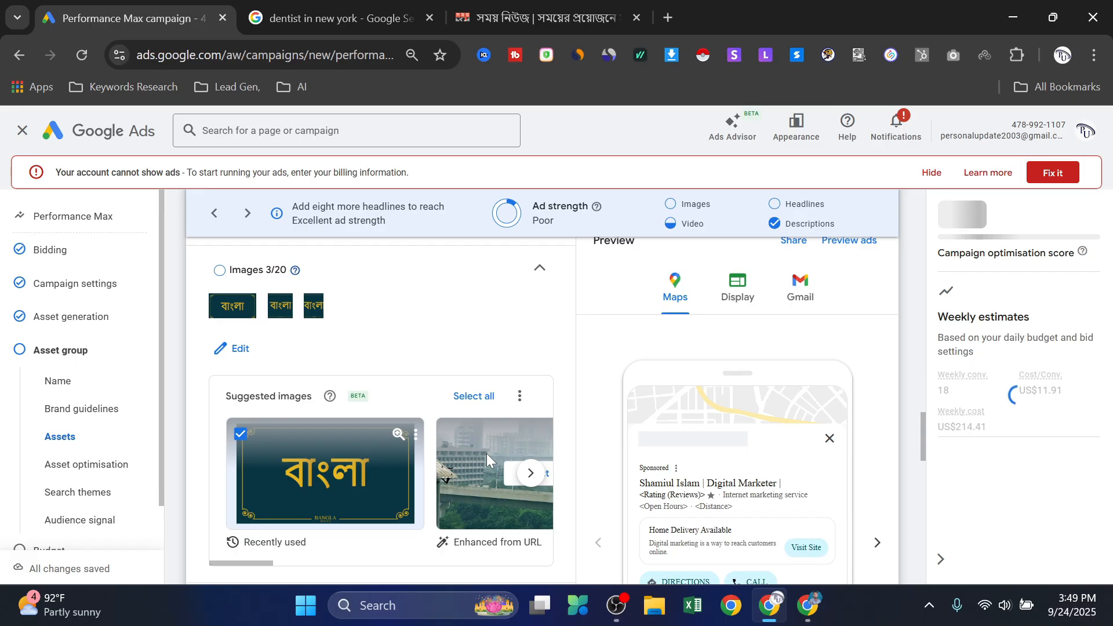
left_click(530, 474)
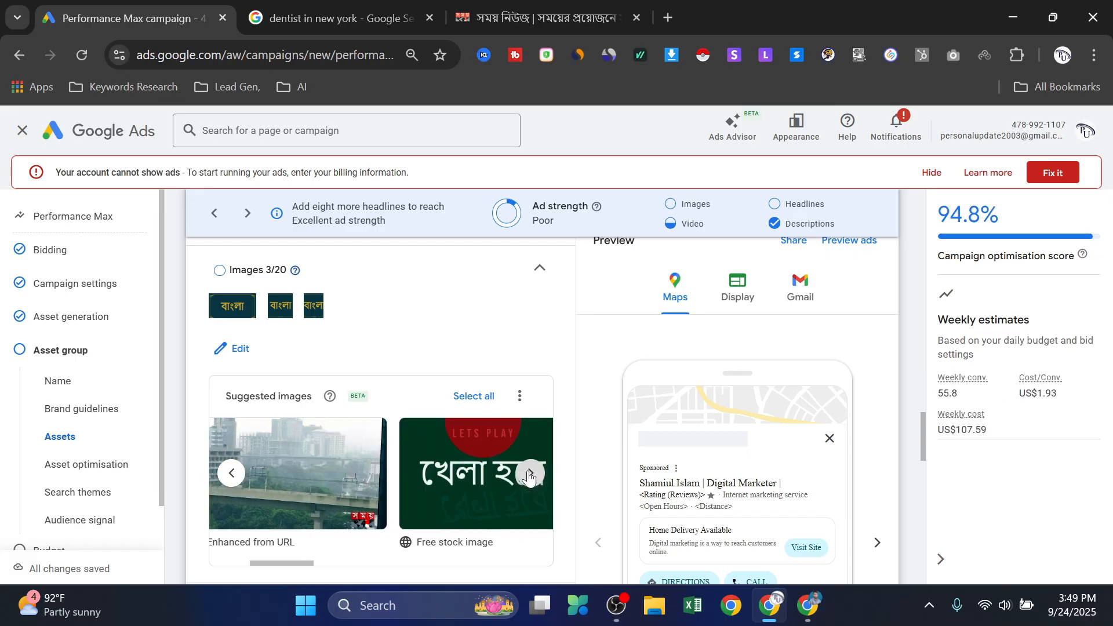
left_click(529, 474)
mouse_move(379, 483)
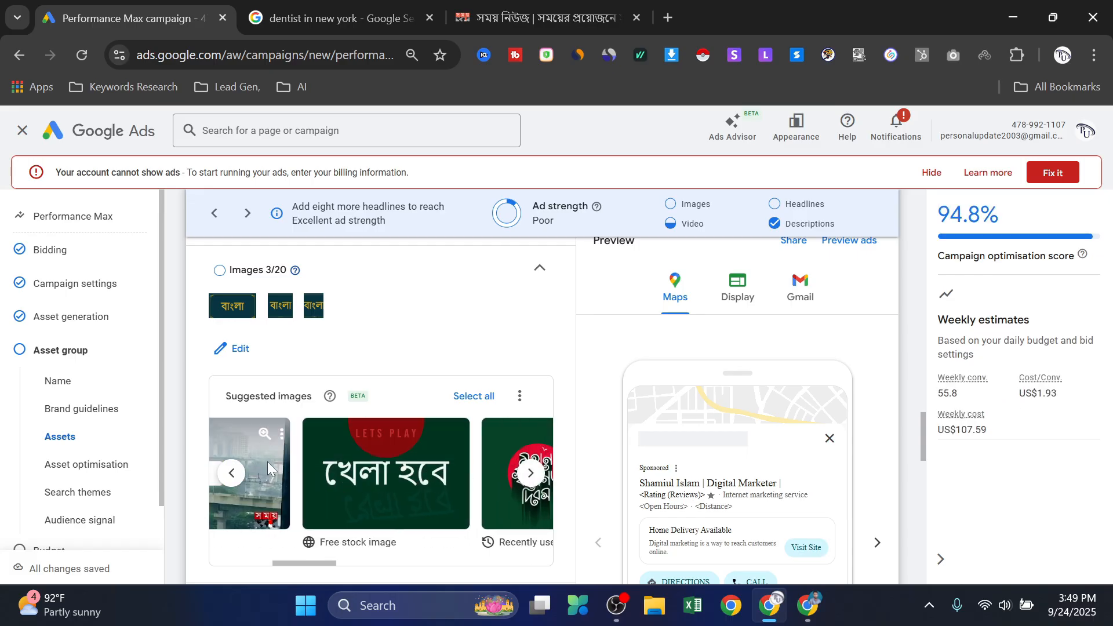
left_click(233, 473)
mouse_move(474, 486)
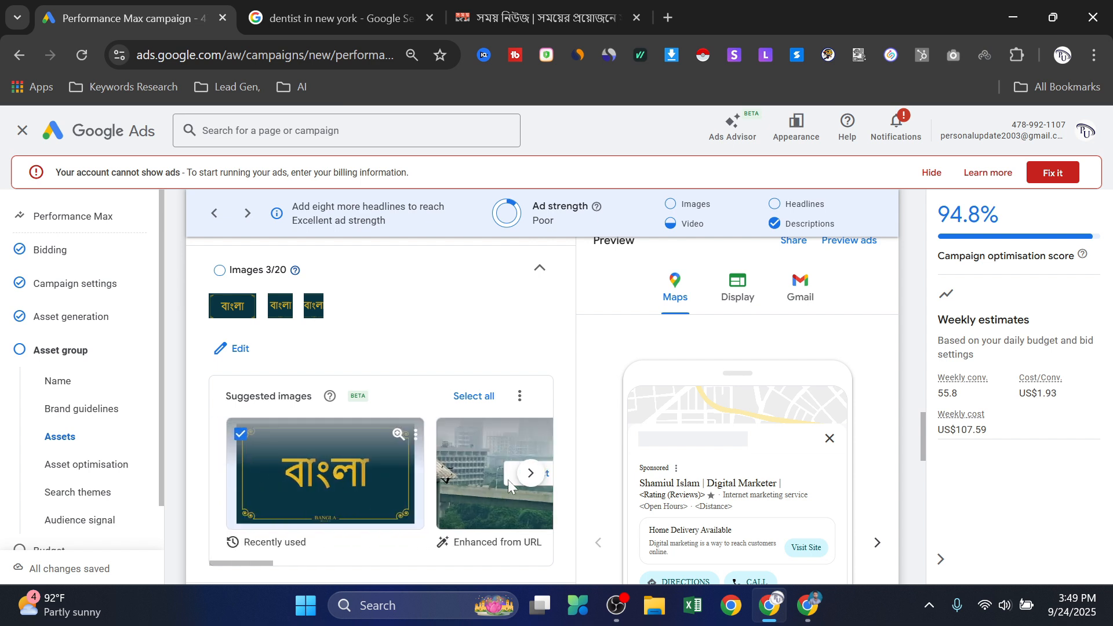
left_click(530, 473)
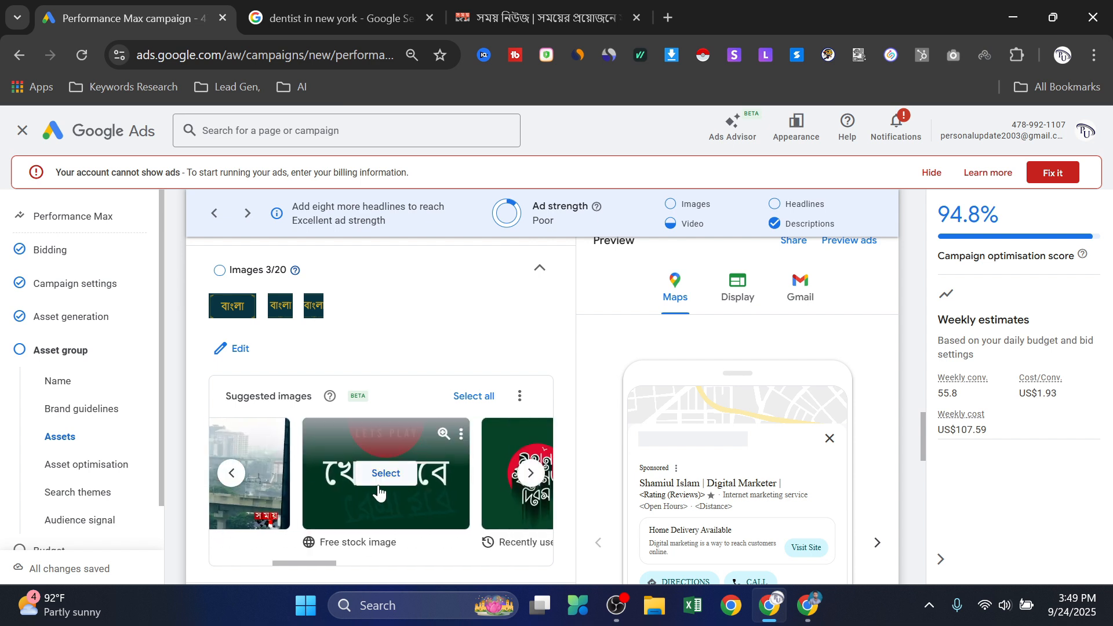
left_click(380, 475)
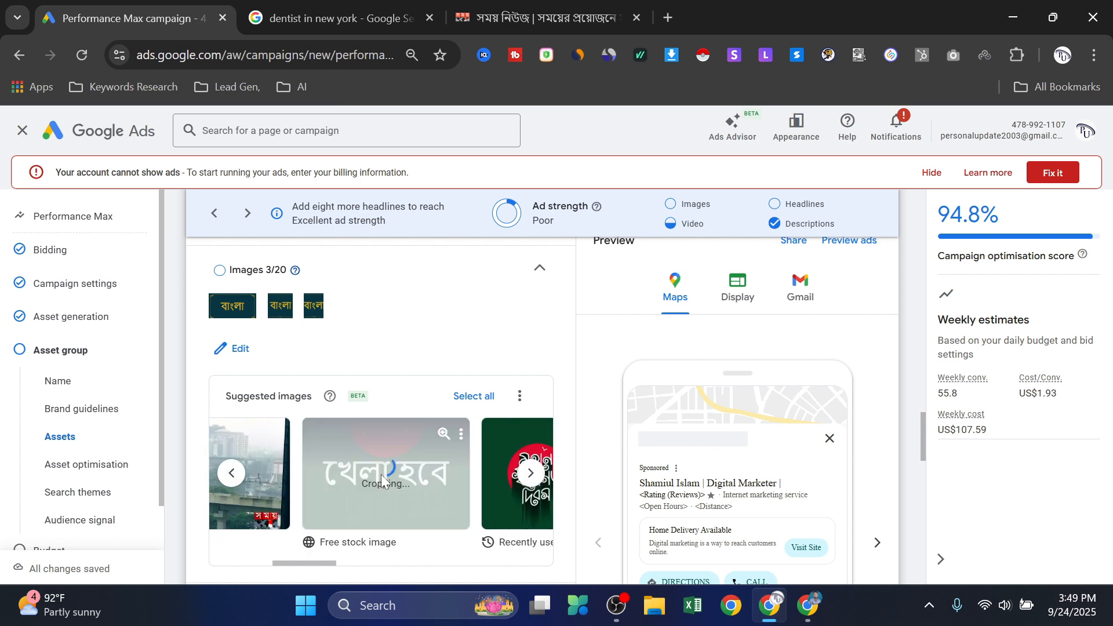
Step: Select the gold jewellery image enhanced from the URL and the recently used owl greeting image from the suggested images
left_click(521, 474)
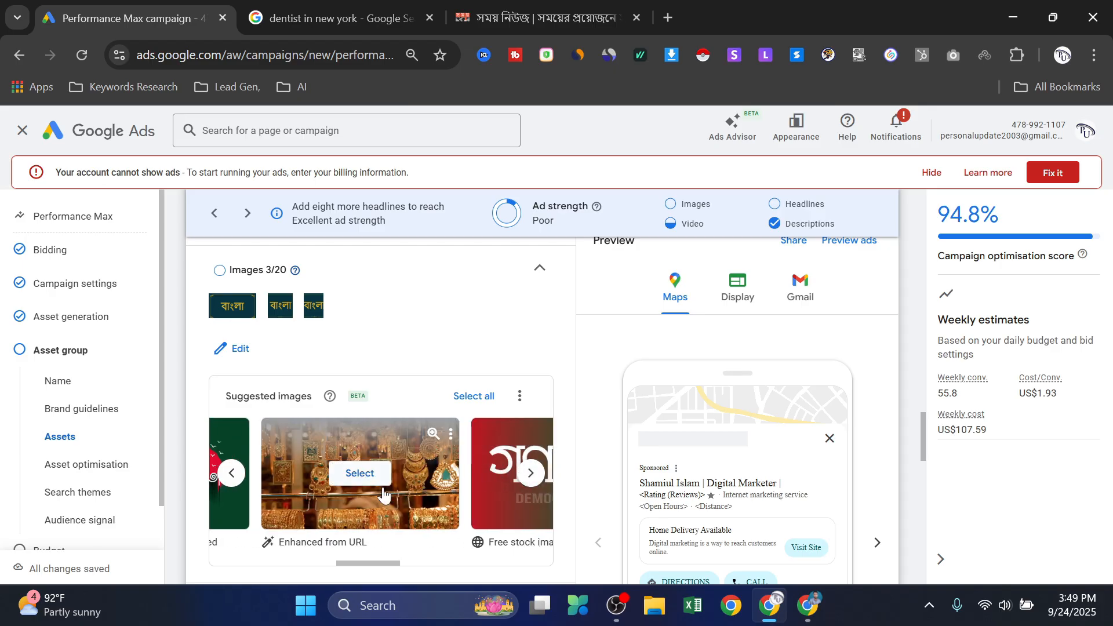
left_click(360, 475)
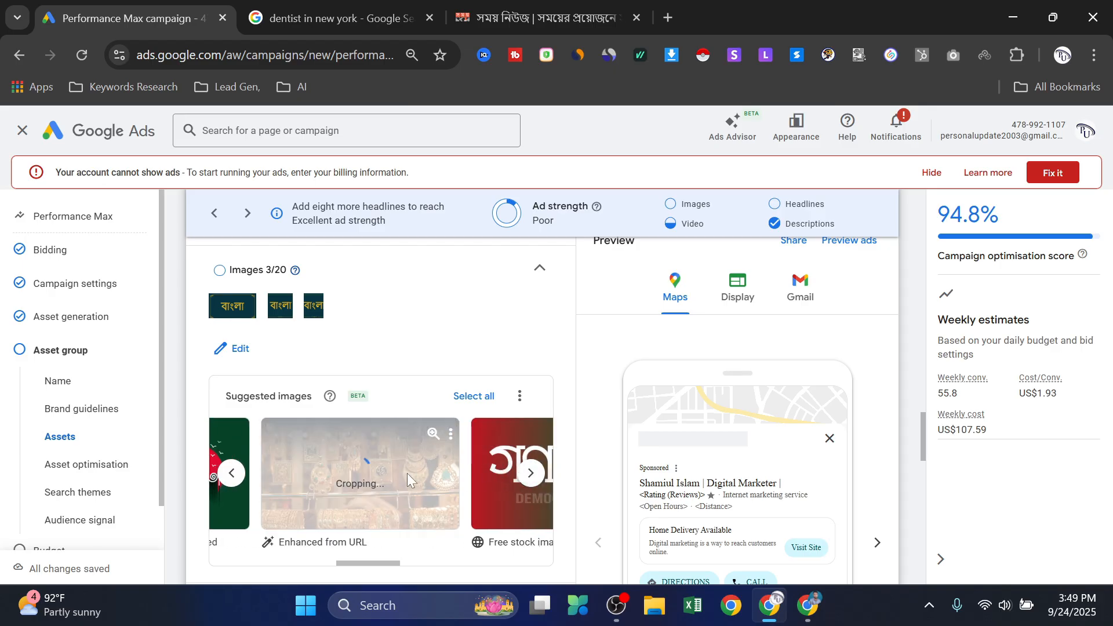
left_click(534, 474)
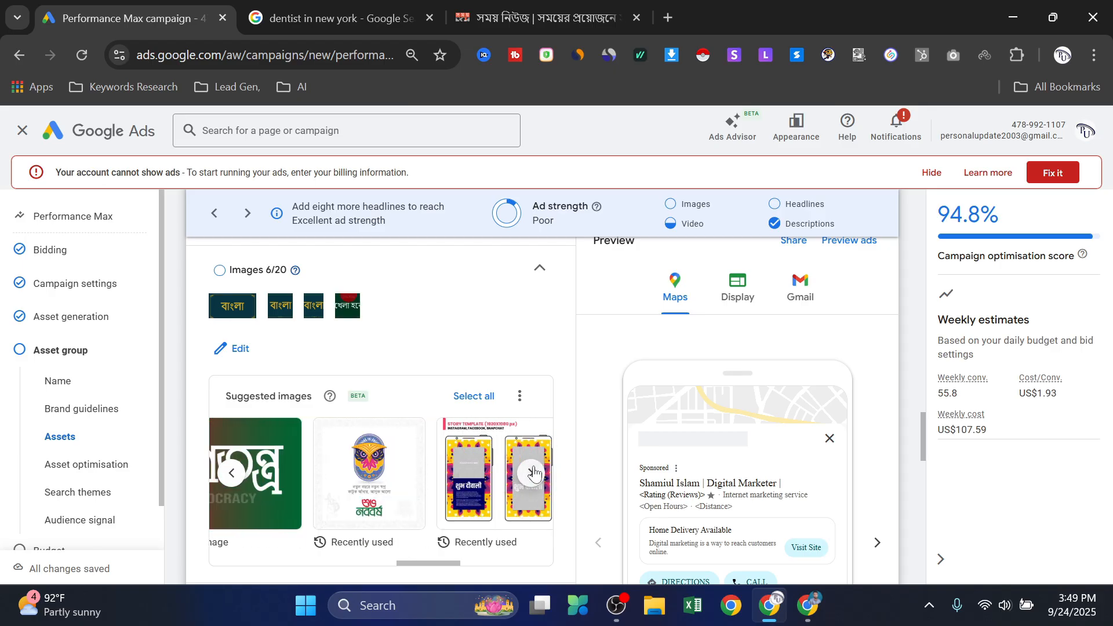
left_click(364, 474)
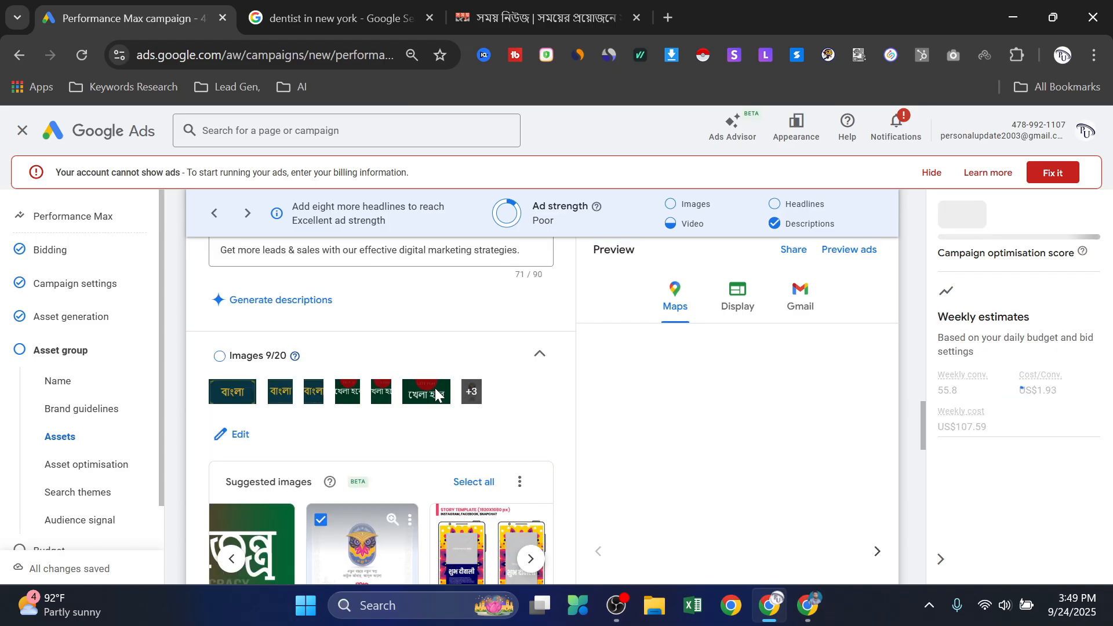
Step: Leave the videos empty and set the asset group's call to action to Contact us
scroll(437, 394, "down", 2)
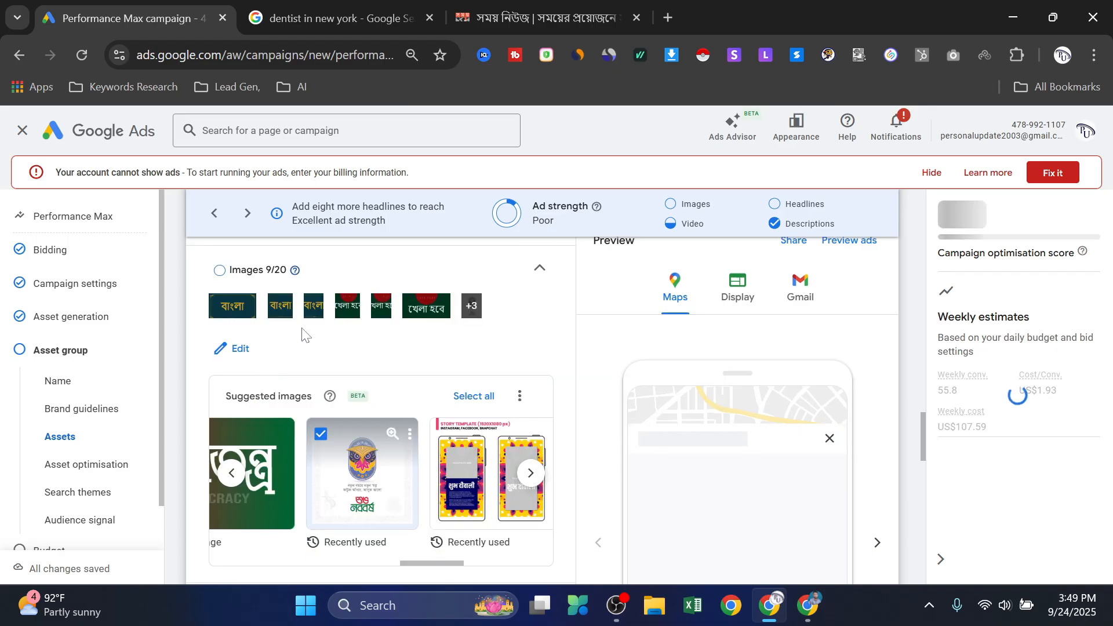
scroll(368, 387, "down", 8)
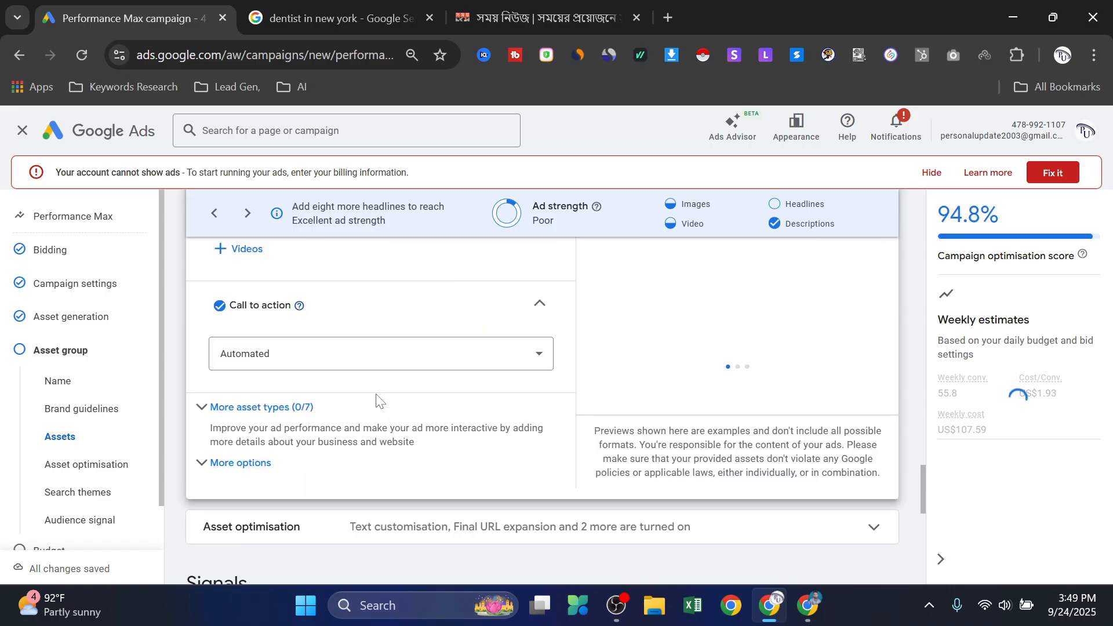
scroll(377, 400, "up", 1)
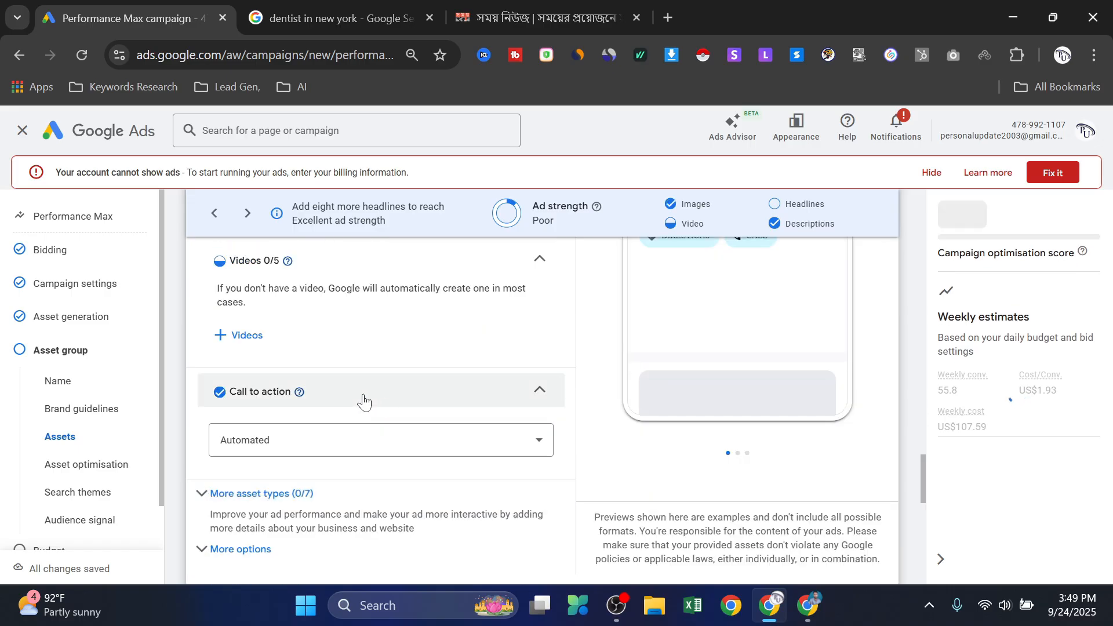
scroll(313, 318, "up", 1)
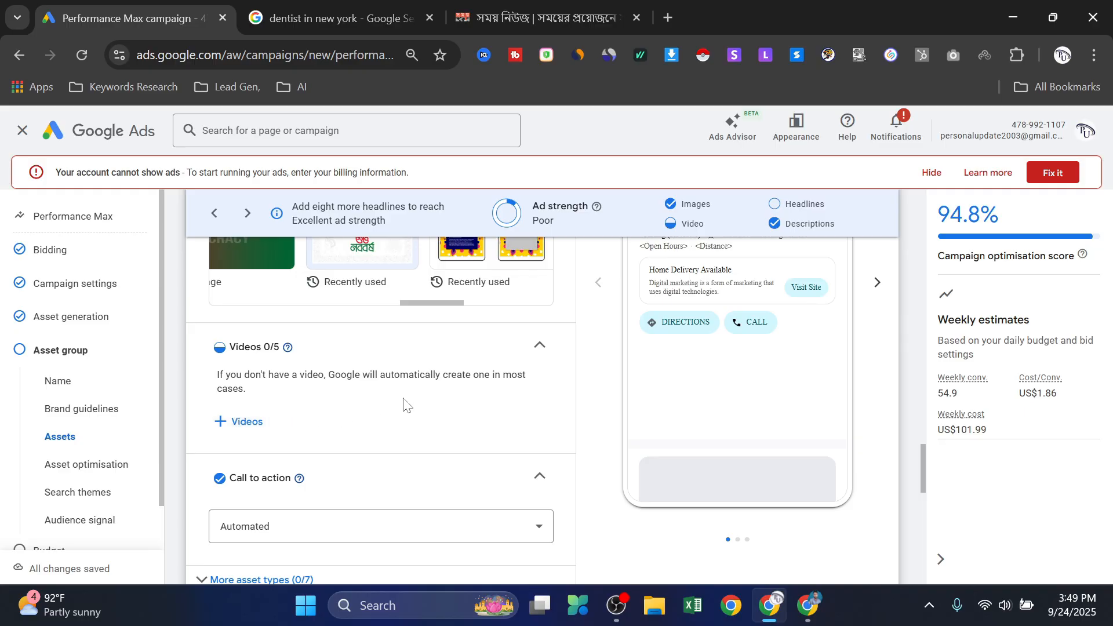
scroll(402, 400, "down", 1)
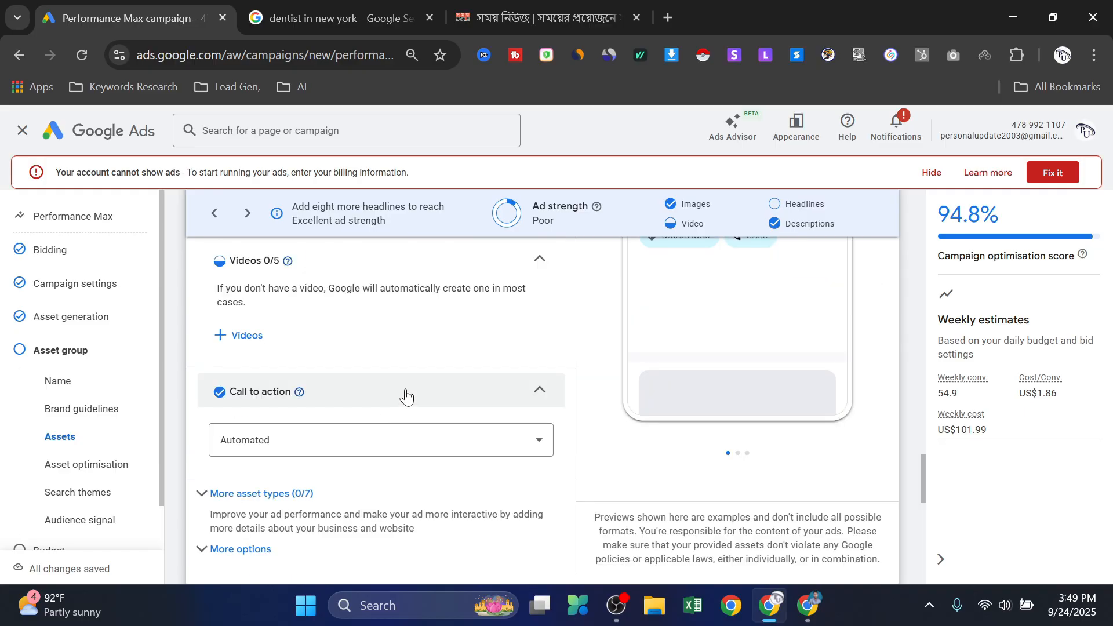
left_click(454, 456)
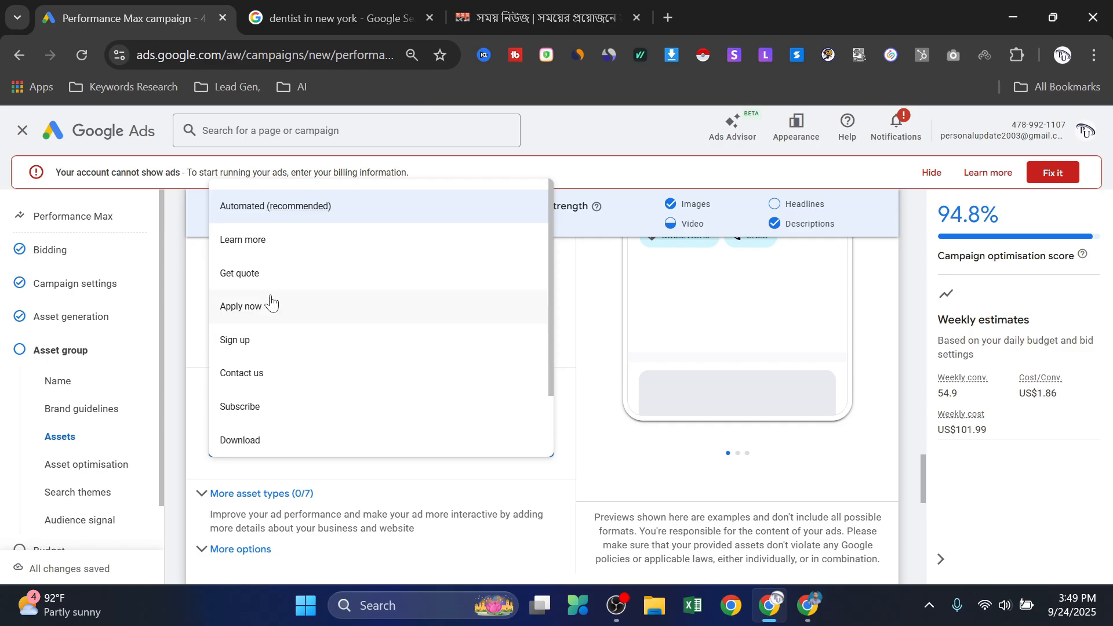
left_click(279, 382)
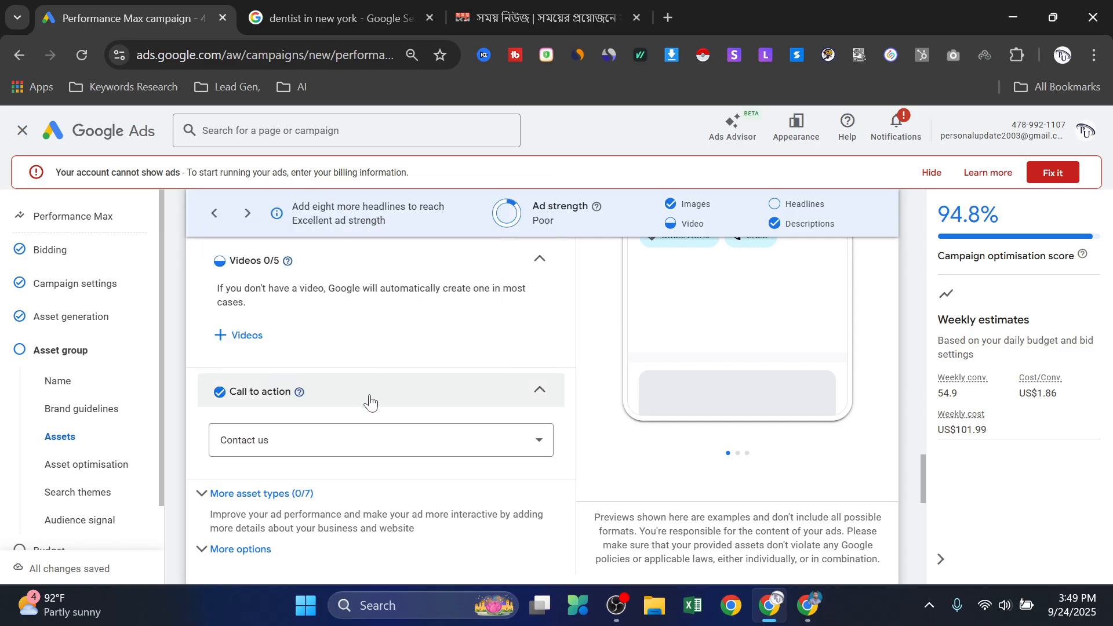
Step: Expand the additional asset types below the asset group's call to action
scroll(455, 379, "down", 3)
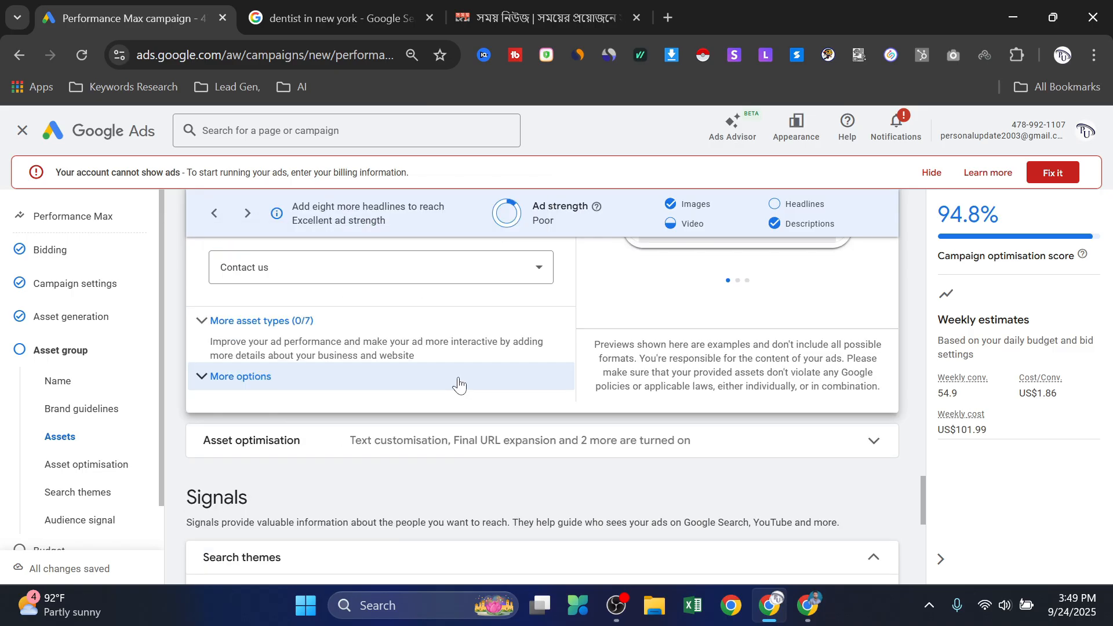
left_click(240, 334)
scroll(323, 374, "down", 1)
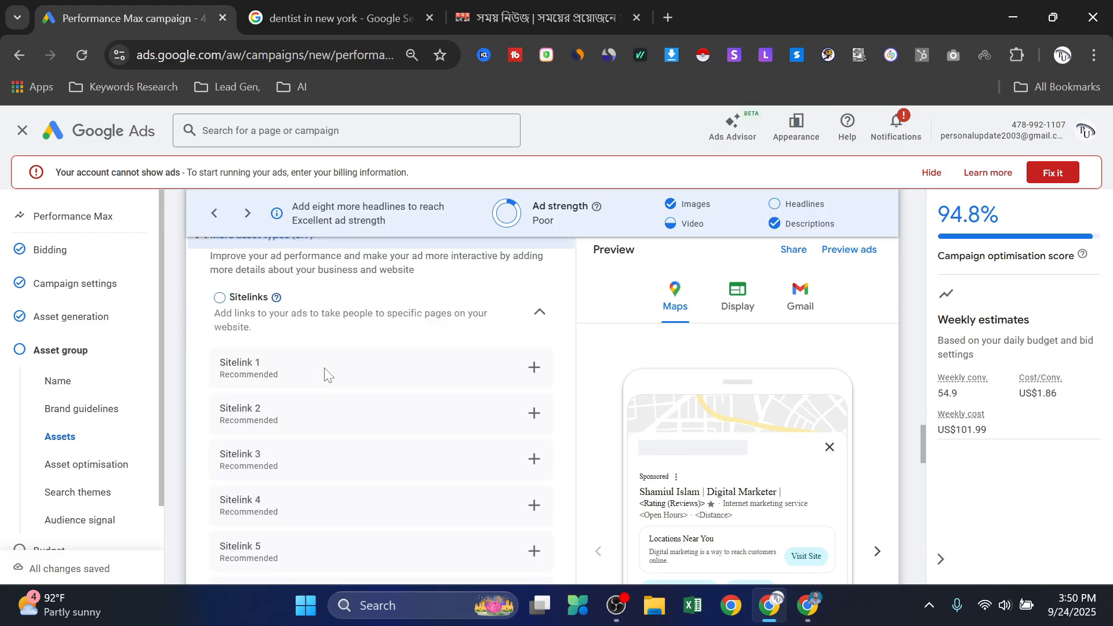
Step: Draft the first sitelink with the text "facebook ads", look over its description and final URL fields, and discard it
left_click(533, 368)
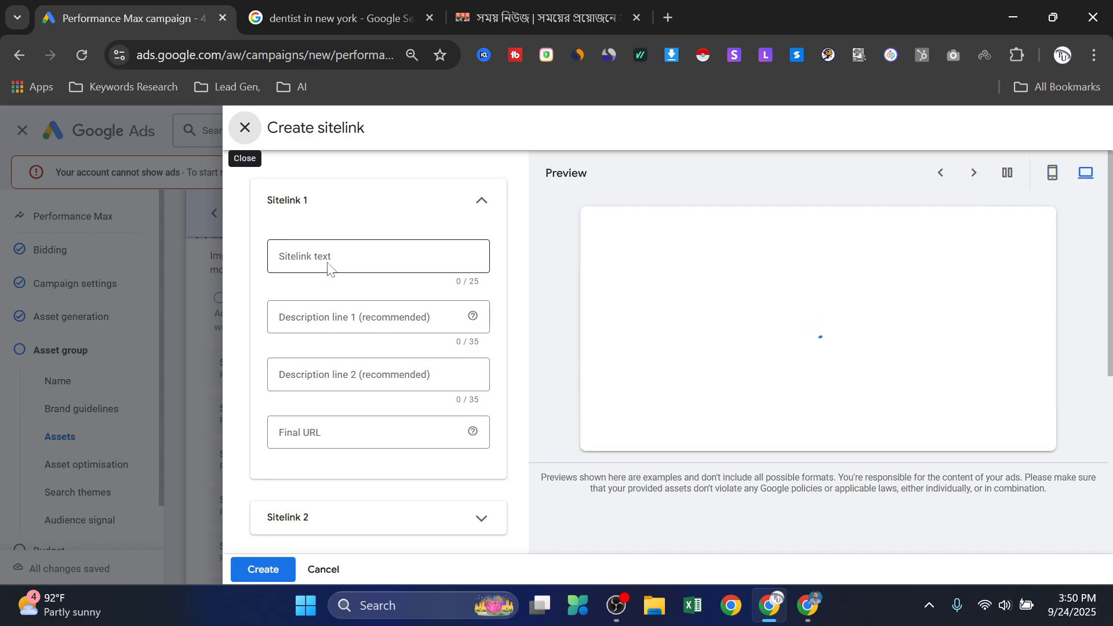
left_click(335, 256)
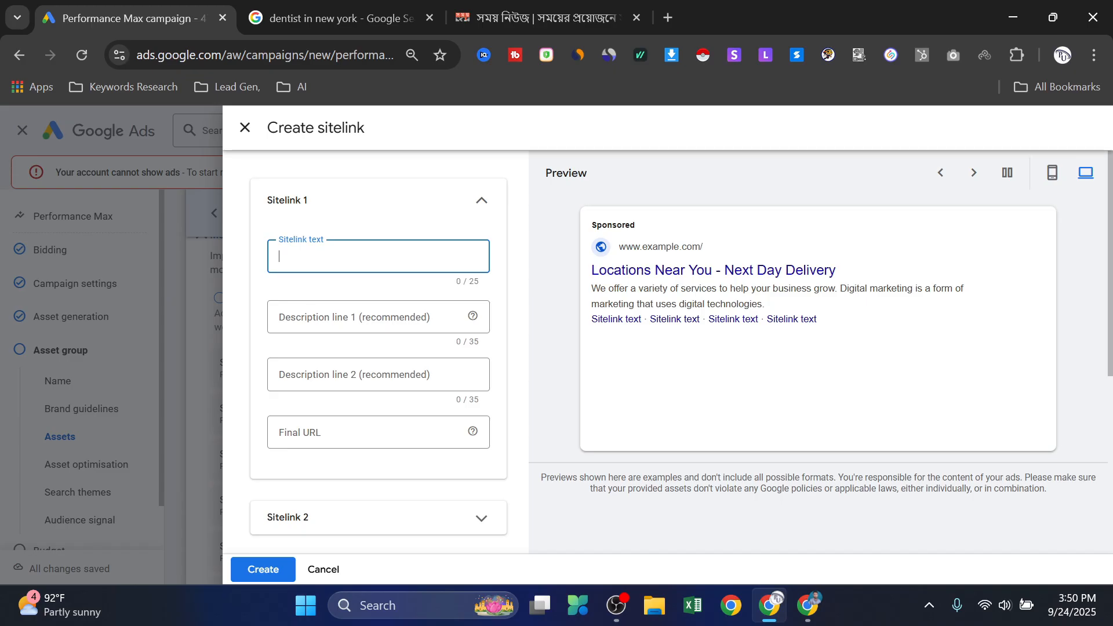
type("facebooka ads")
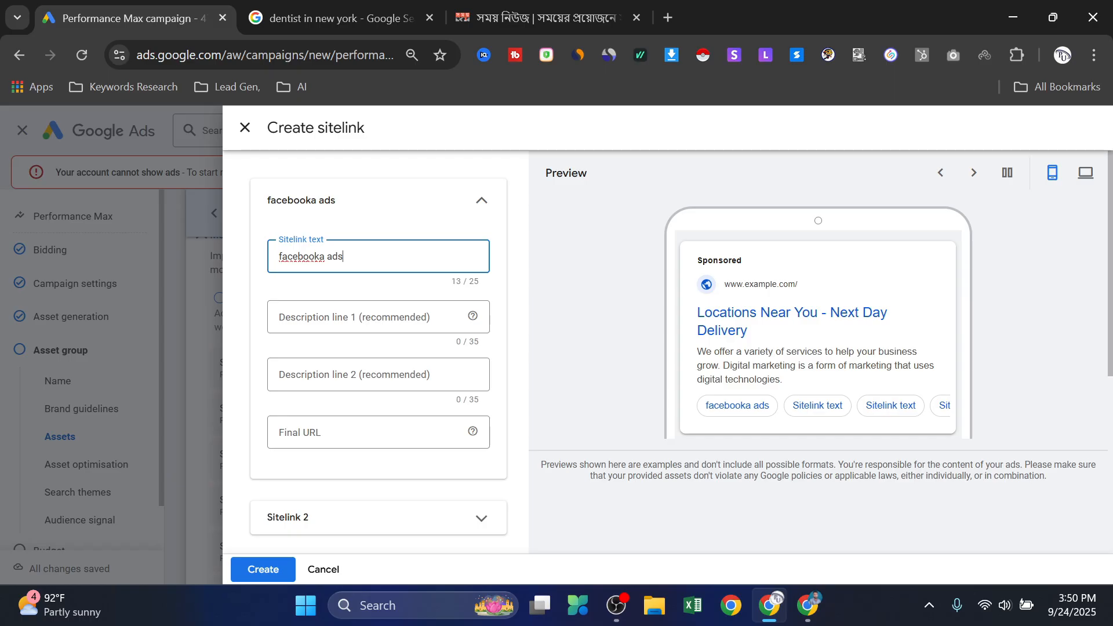
key("BackSpace")
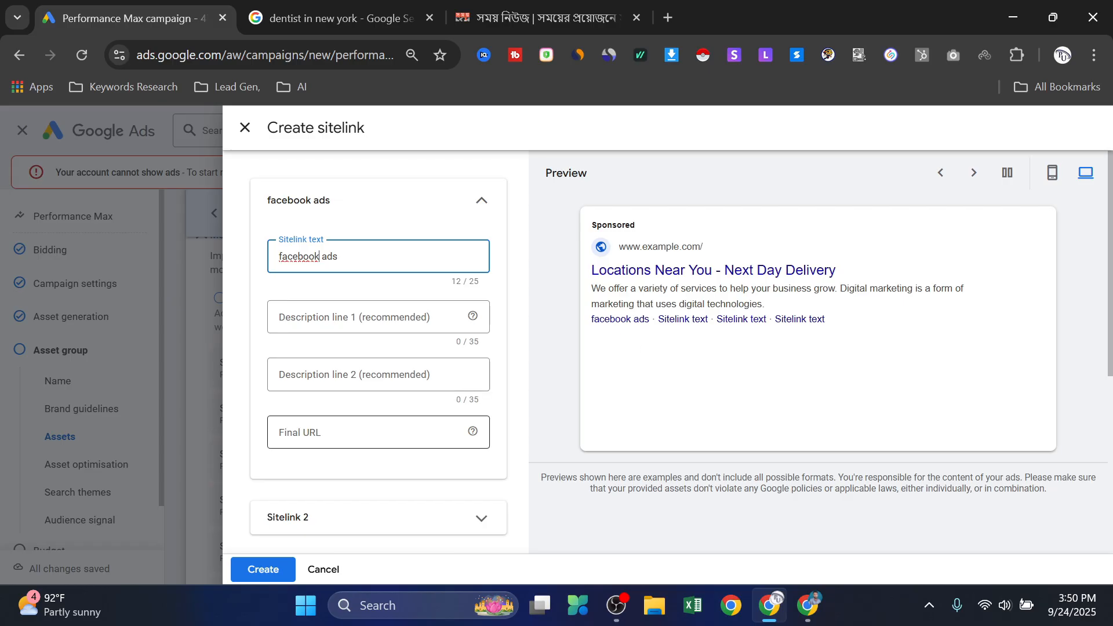
left_click(377, 432)
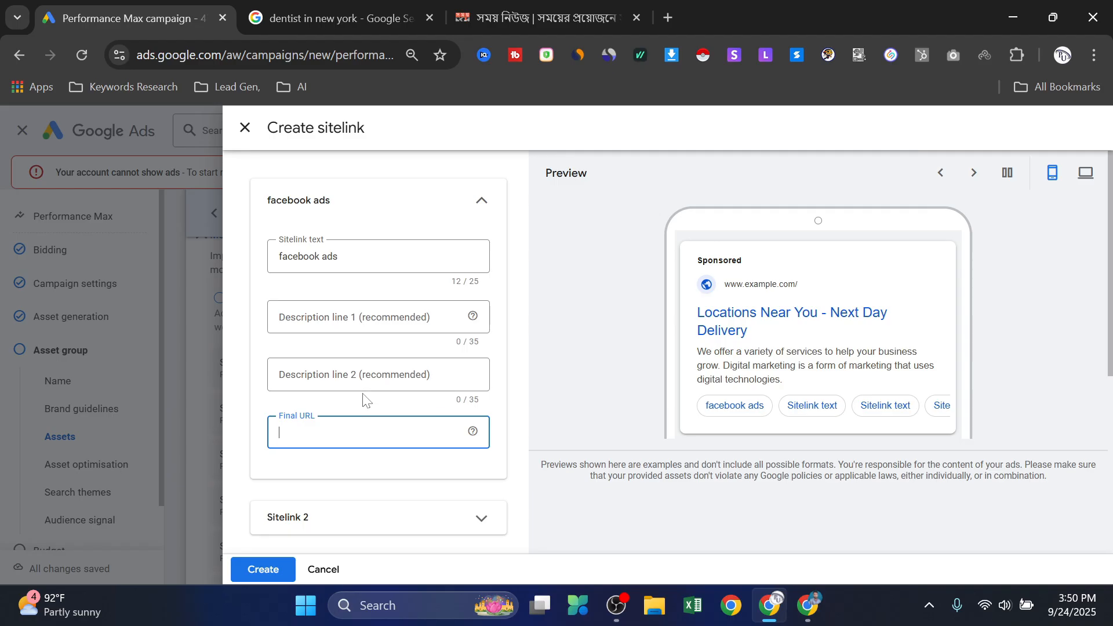
left_click(343, 312)
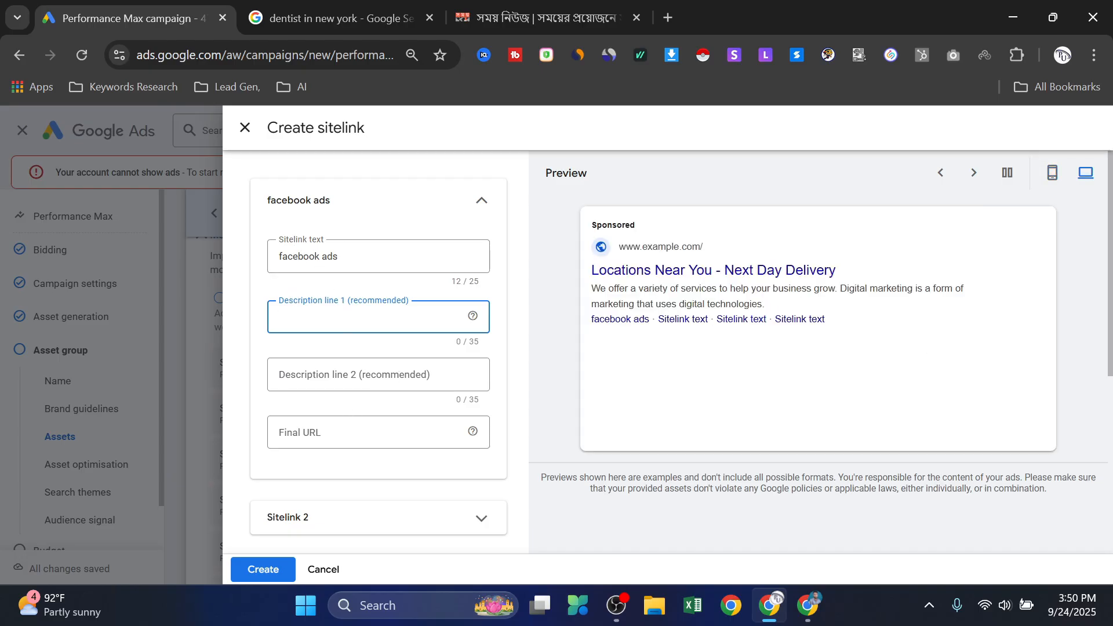
scroll(379, 412, "down", 3)
left_click(326, 569)
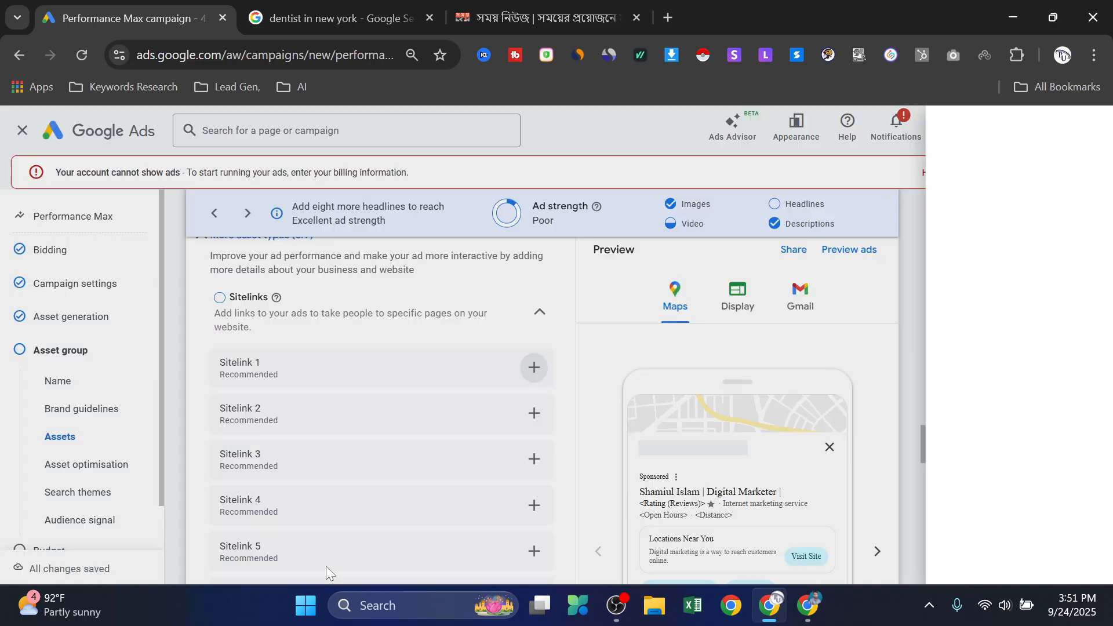
Step: Start a new price asset for the campaign and look through its currency options
scroll(383, 461, "down", 4)
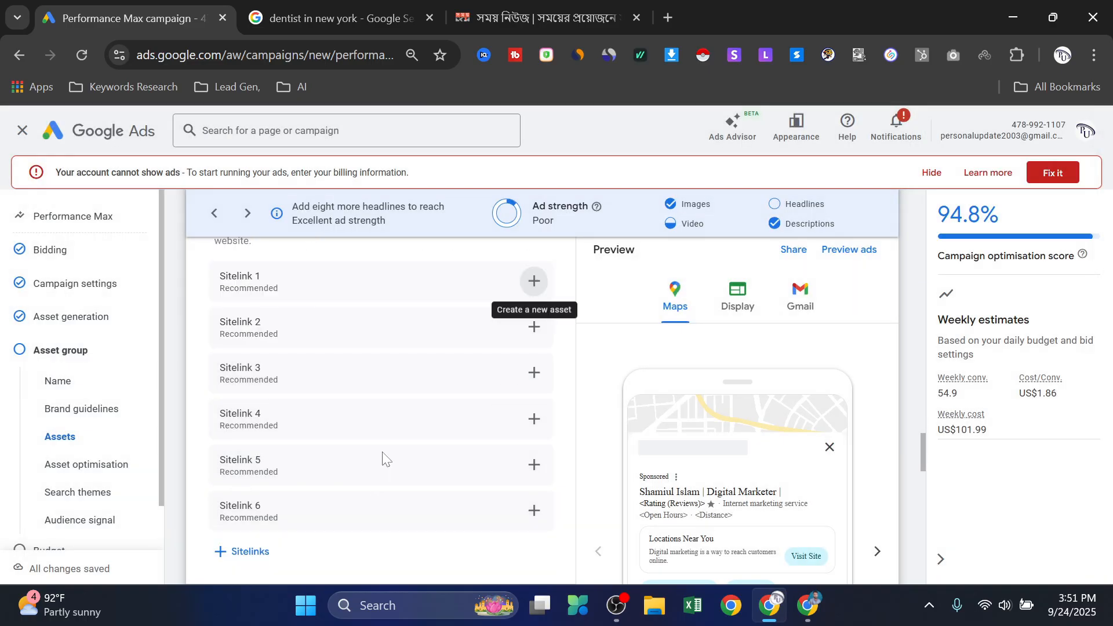
scroll(440, 457, "down", 3)
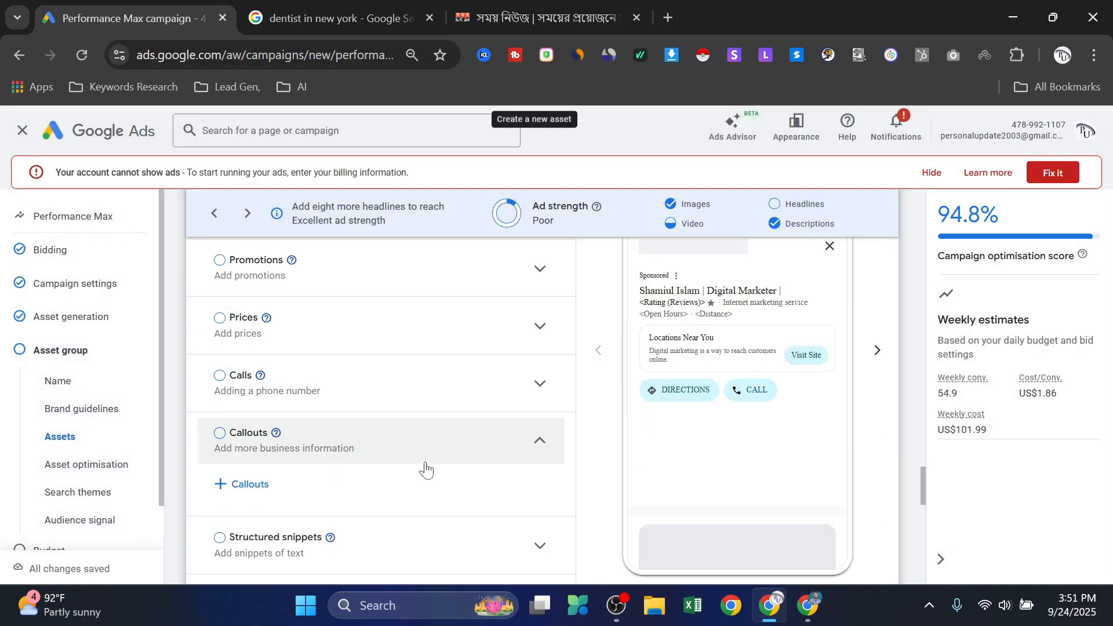
left_click(541, 323)
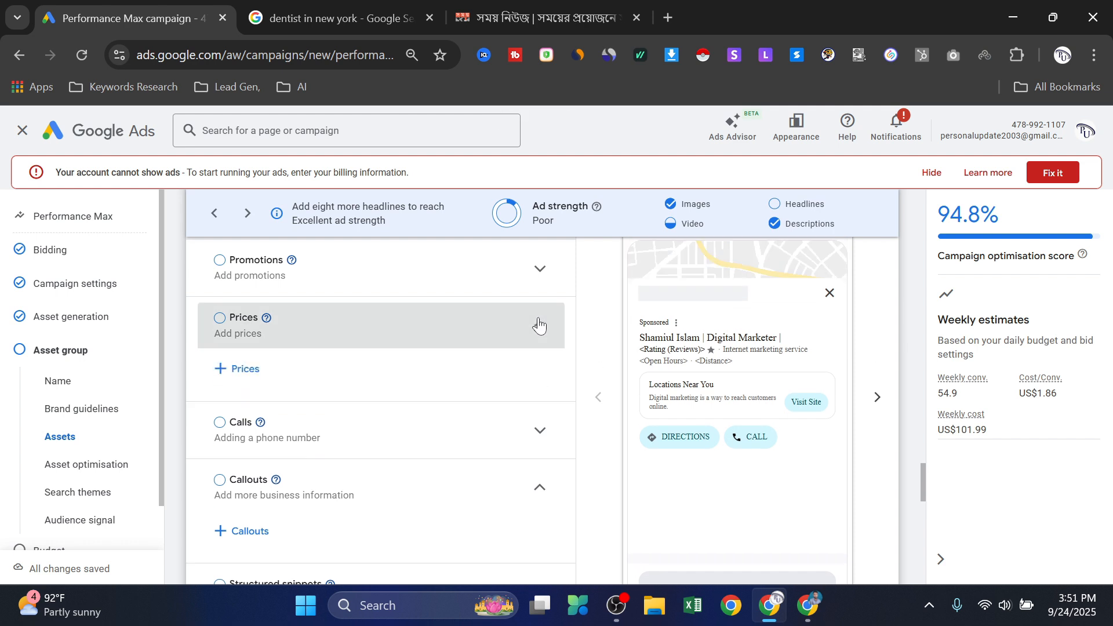
left_click(246, 371)
left_click(246, 370)
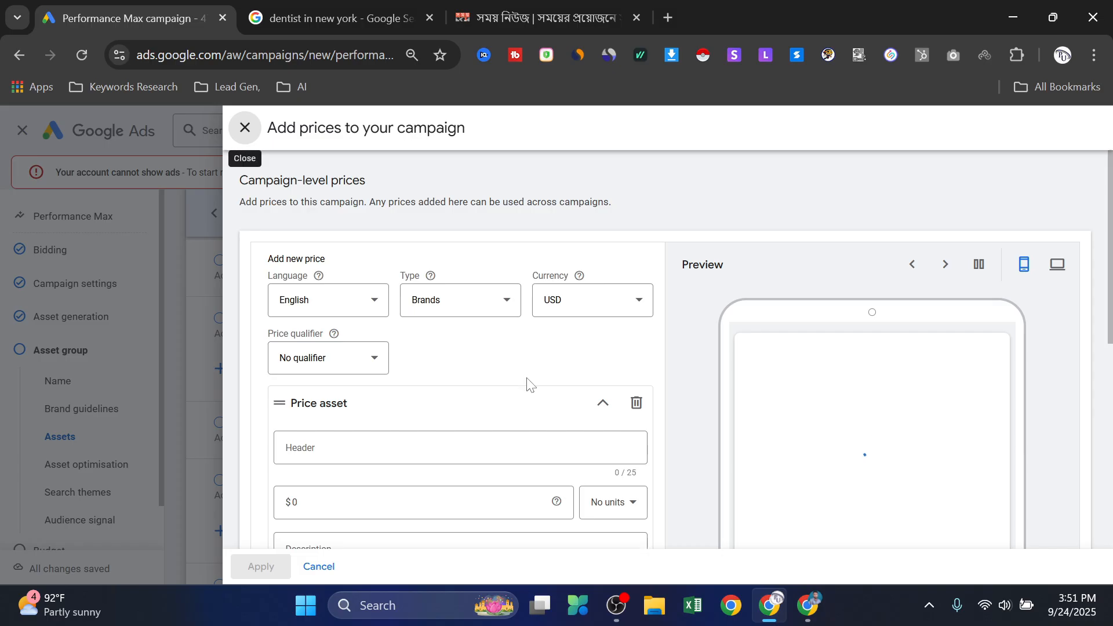
scroll(820, 415, "down", 2)
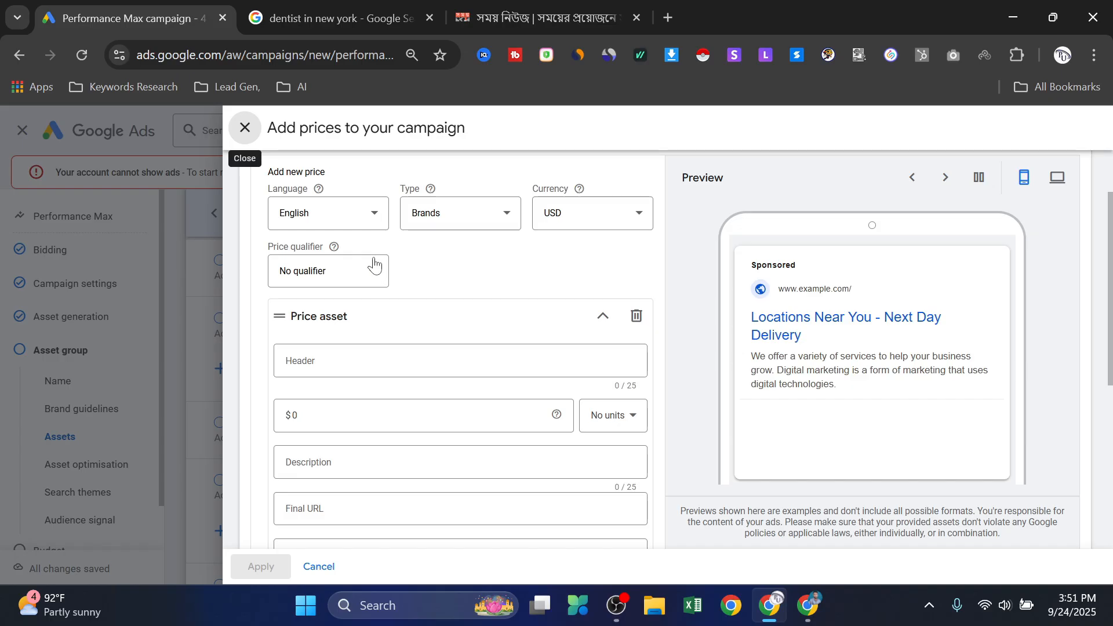
left_click(593, 216)
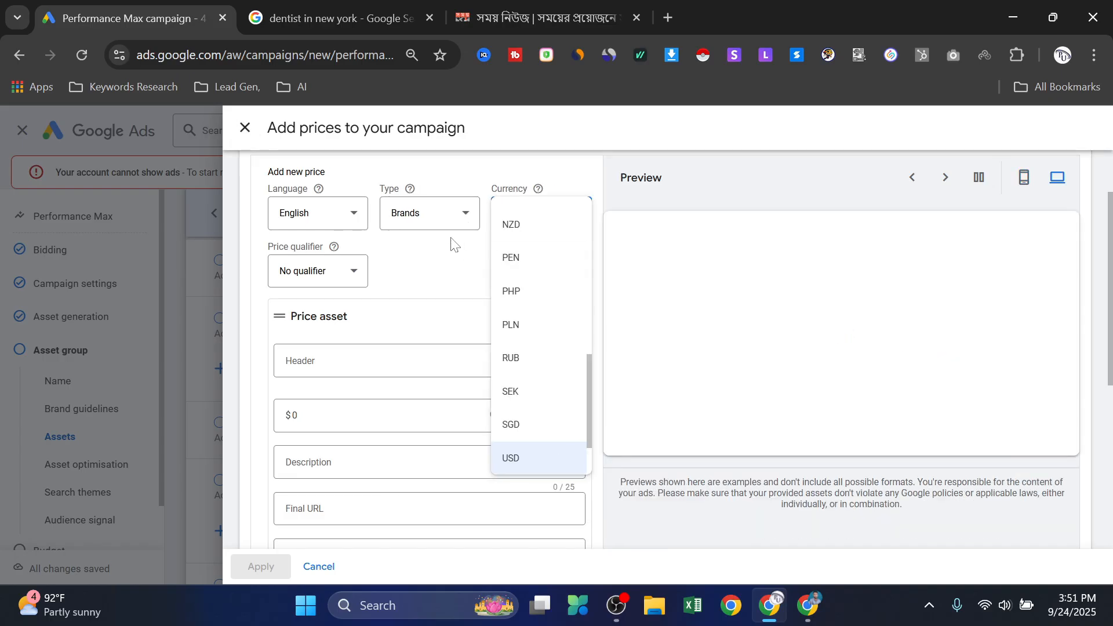
left_click(453, 248)
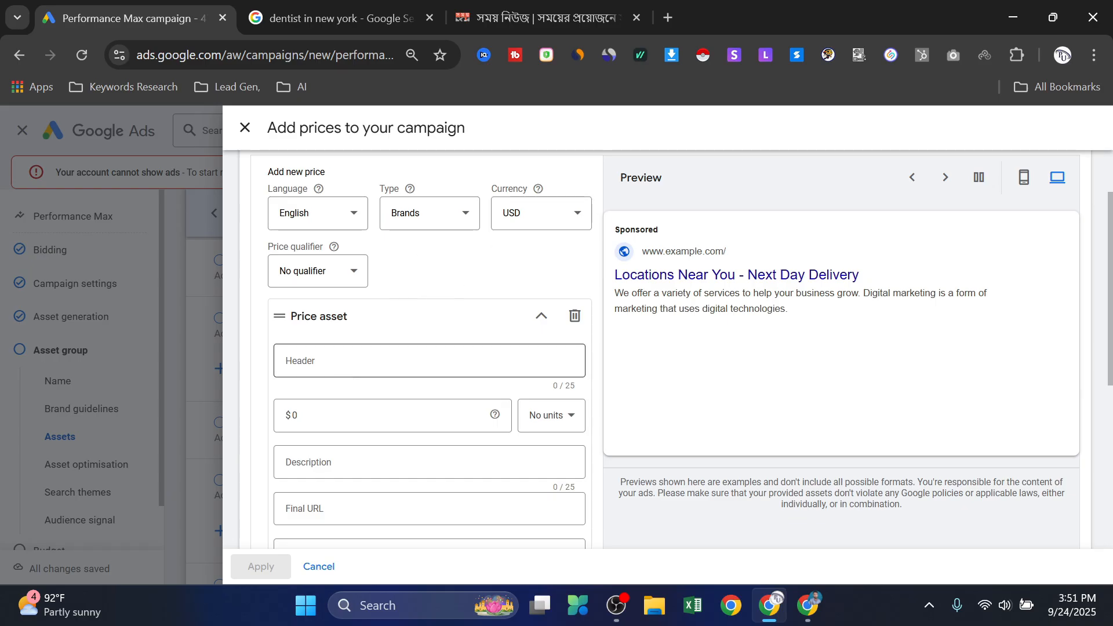
Step: Examine the price asset's header, price, description and final URL fields and its additional price entries, and cancel without adding prices
left_click(356, 360)
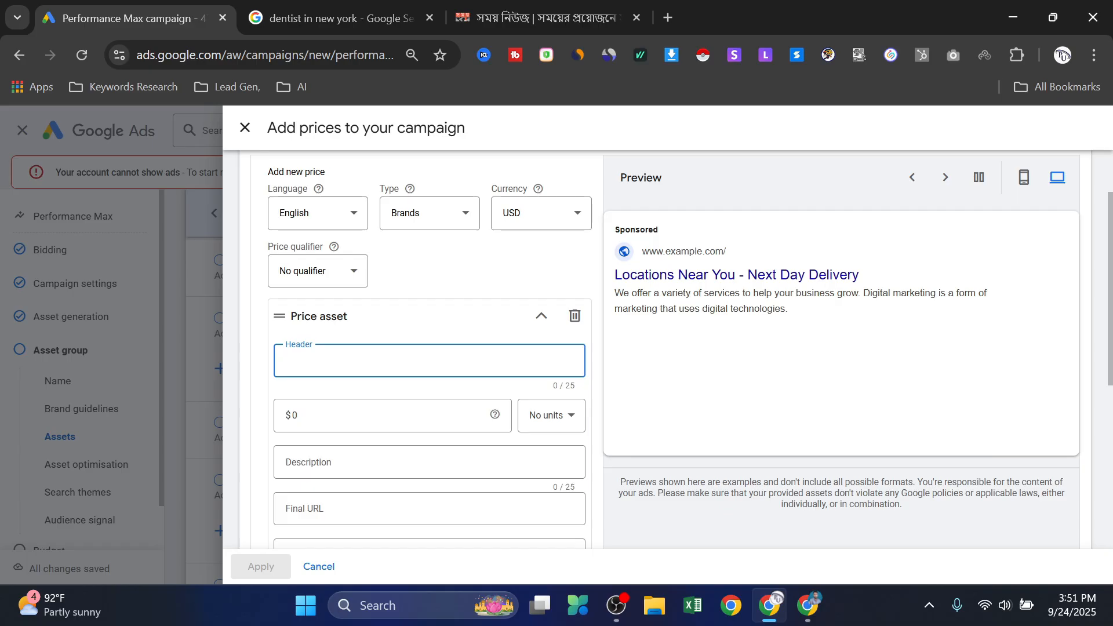
left_click(298, 415)
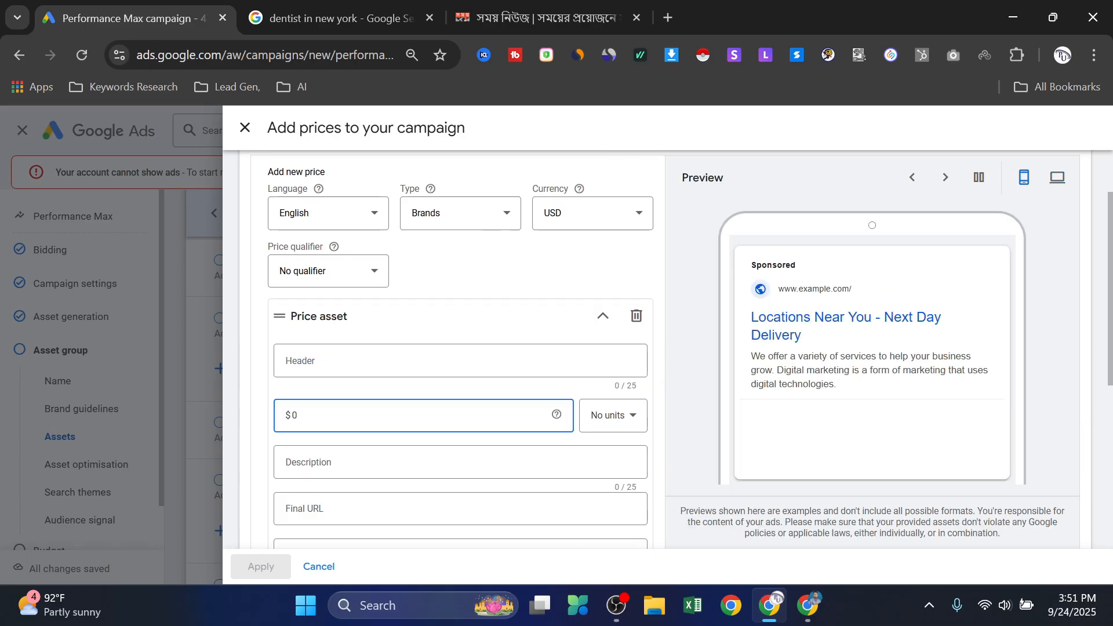
scroll(457, 347, "down", 2)
left_click(298, 375)
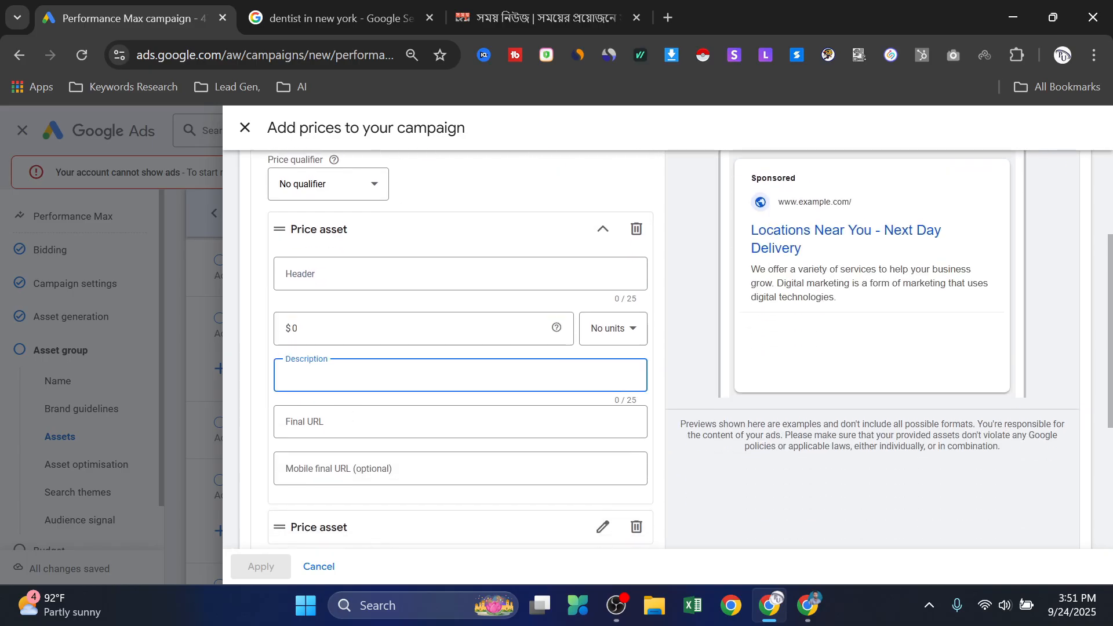
left_click(320, 287)
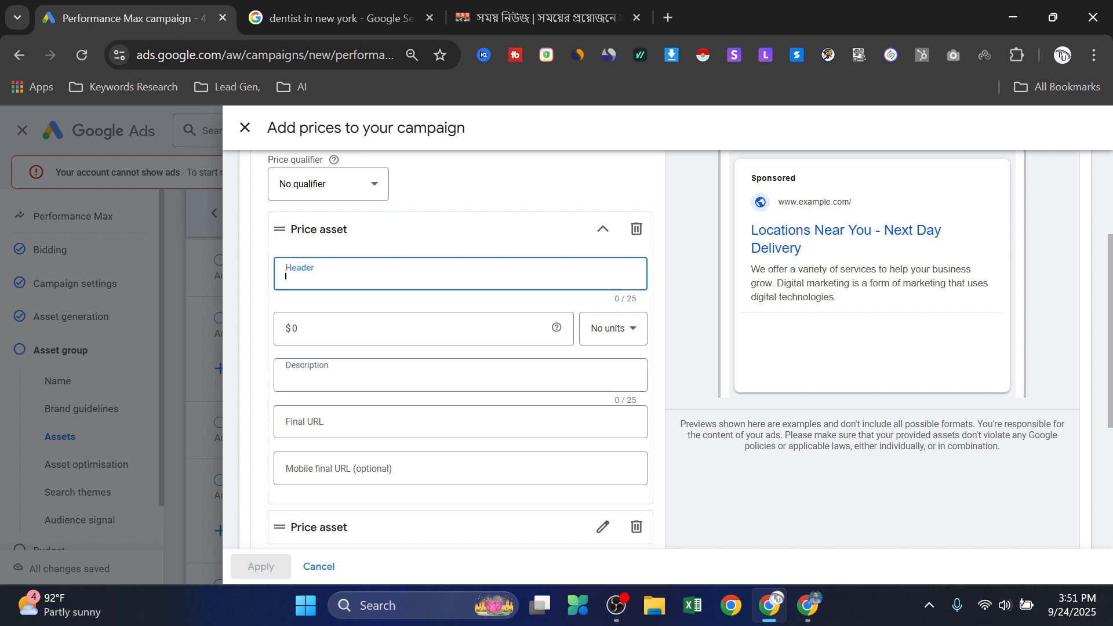
left_click(336, 418)
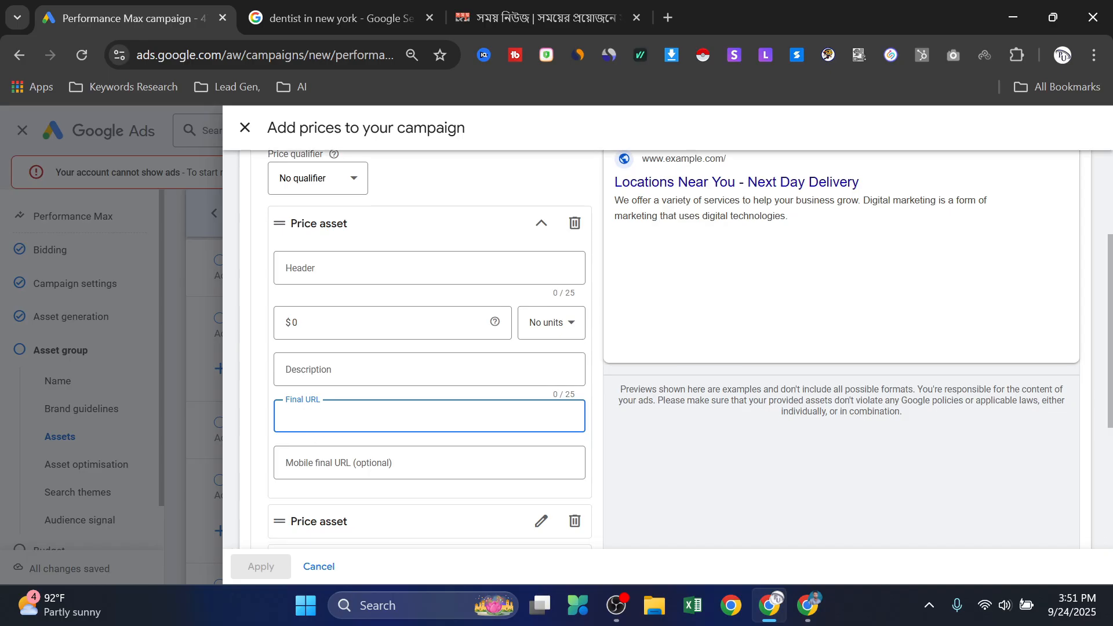
scroll(365, 429, "down", 1)
scroll(444, 406, "up", 1)
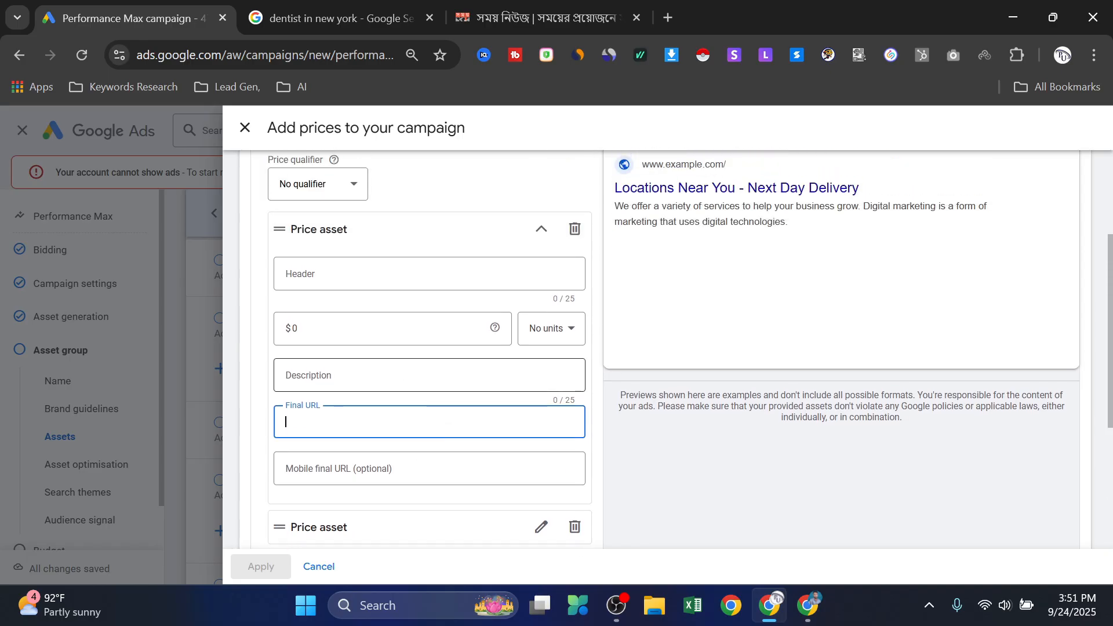
left_click(400, 373)
scroll(427, 391, "up", 2)
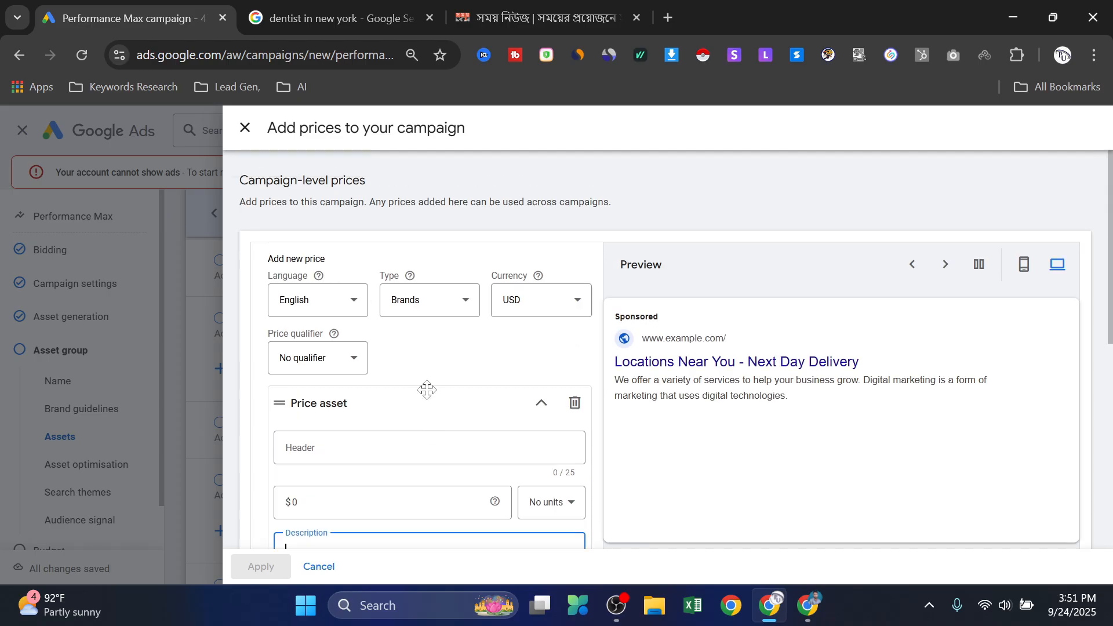
scroll(417, 376, "down", 4)
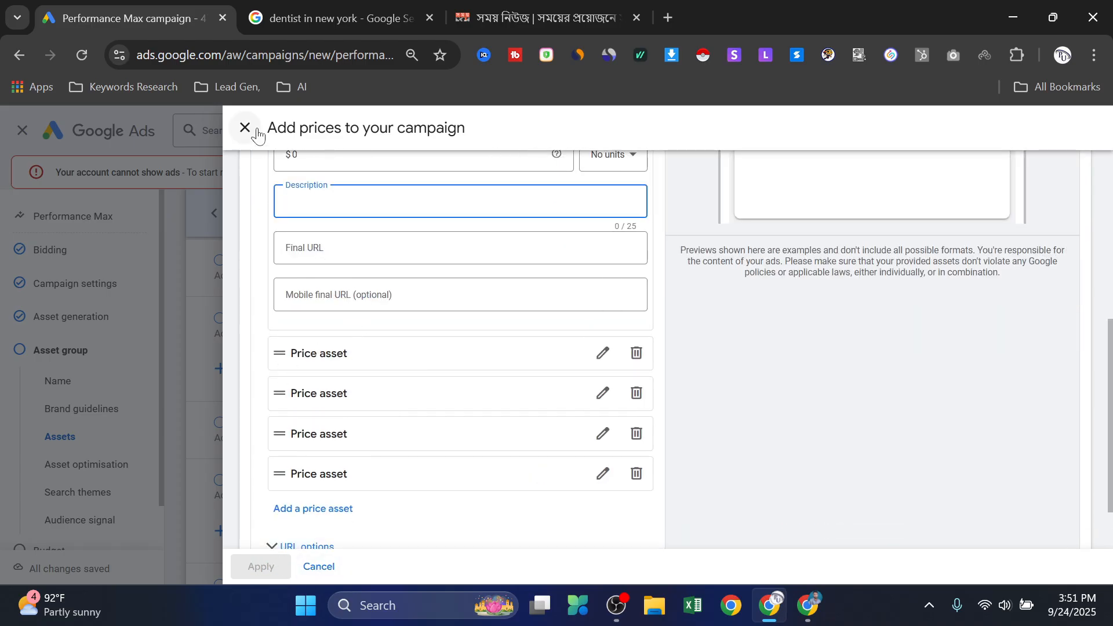
scroll(331, 571, "down", 1)
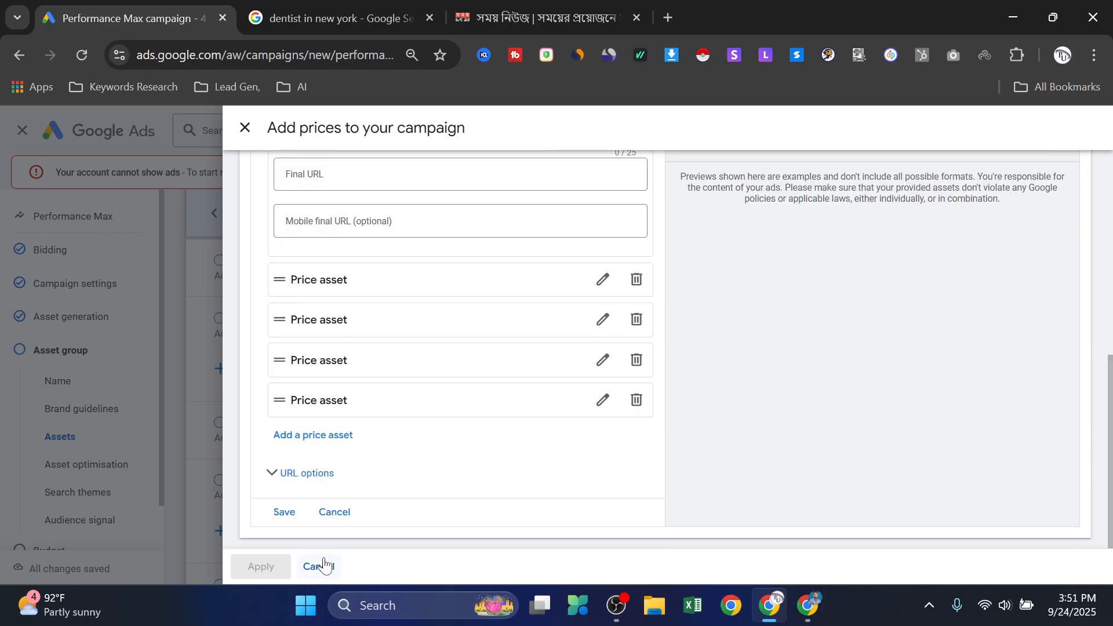
left_click(323, 567)
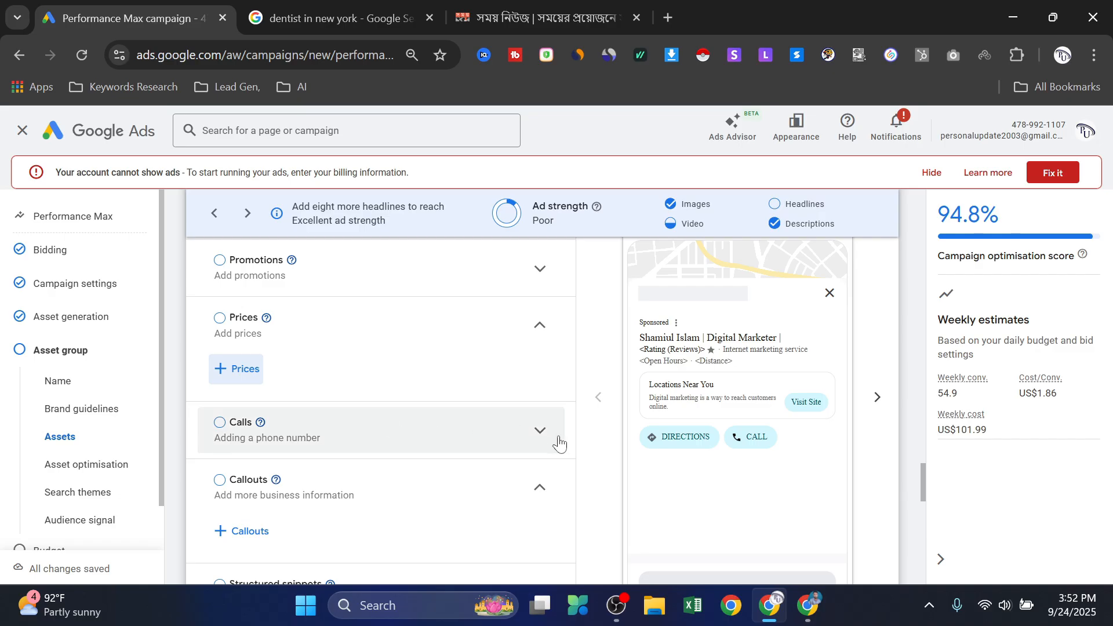
Step: Look over the country list and phone number field for a new campaign call asset, and cancel without adding it
left_click(540, 430)
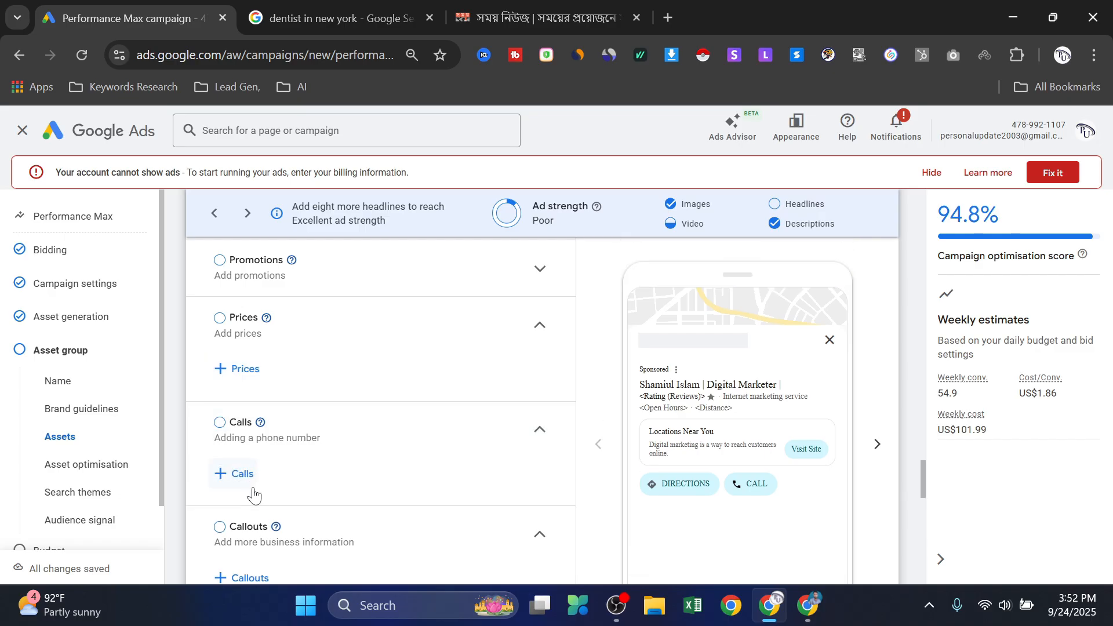
left_click(243, 475)
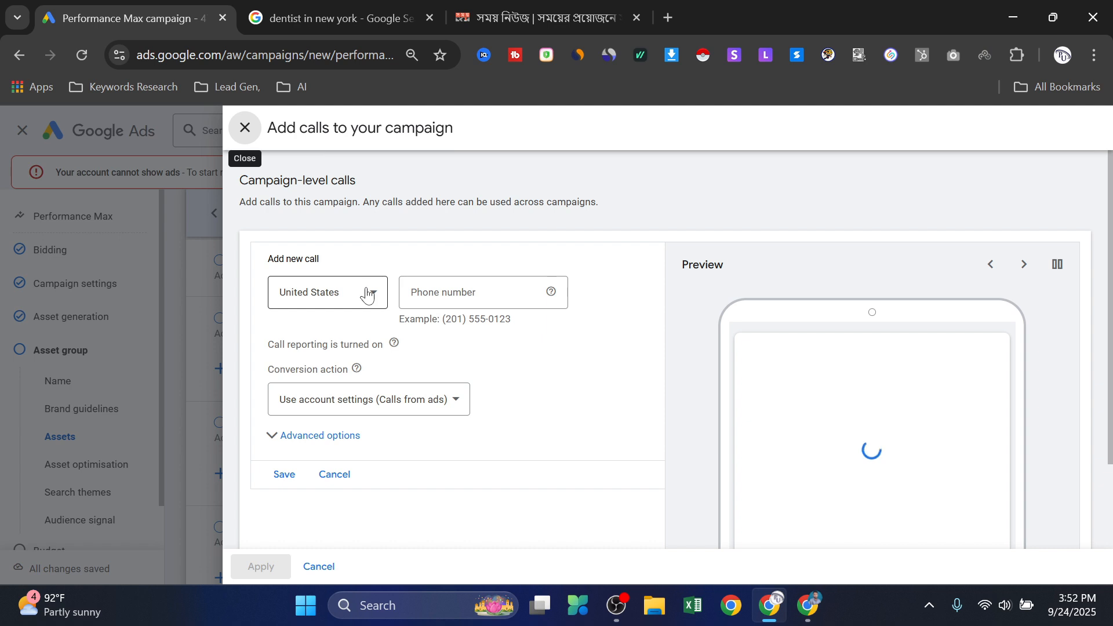
left_click(366, 293)
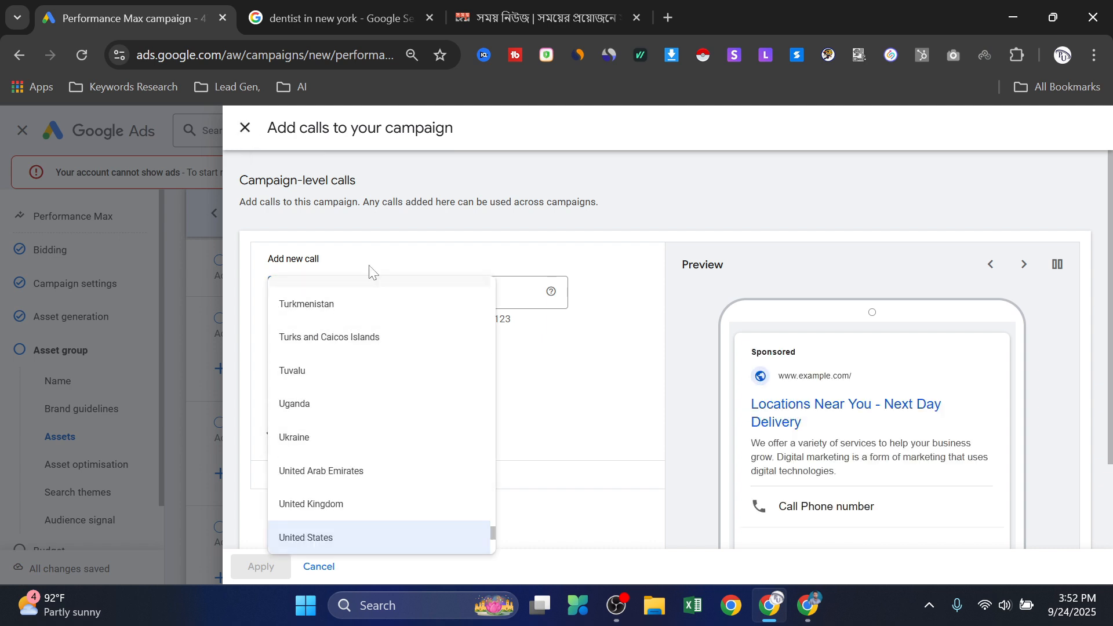
left_click(515, 271)
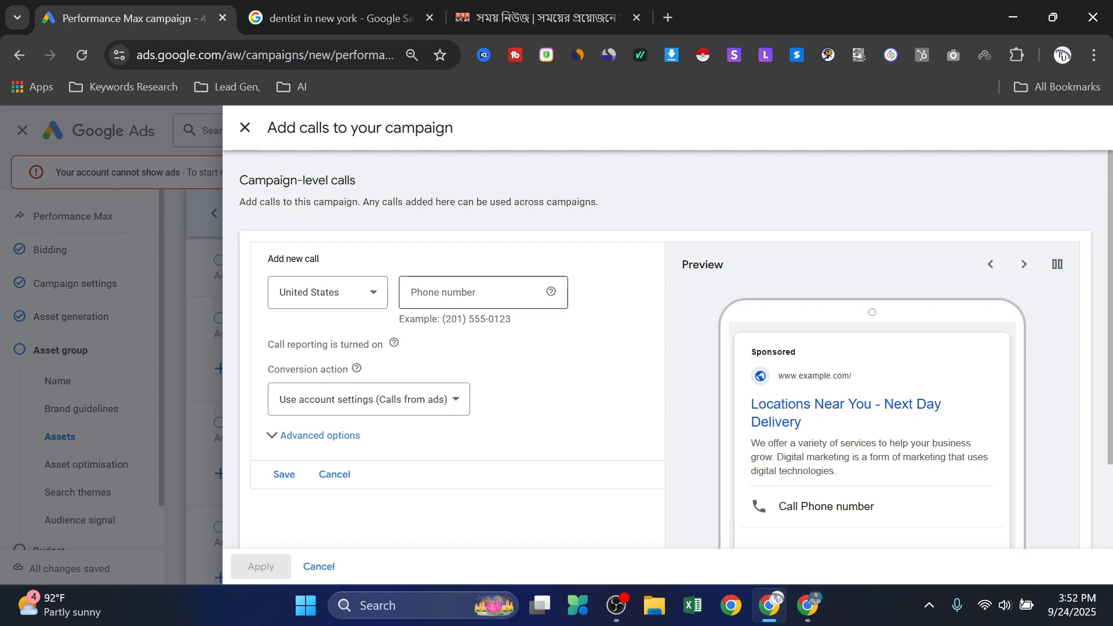
left_click(326, 573)
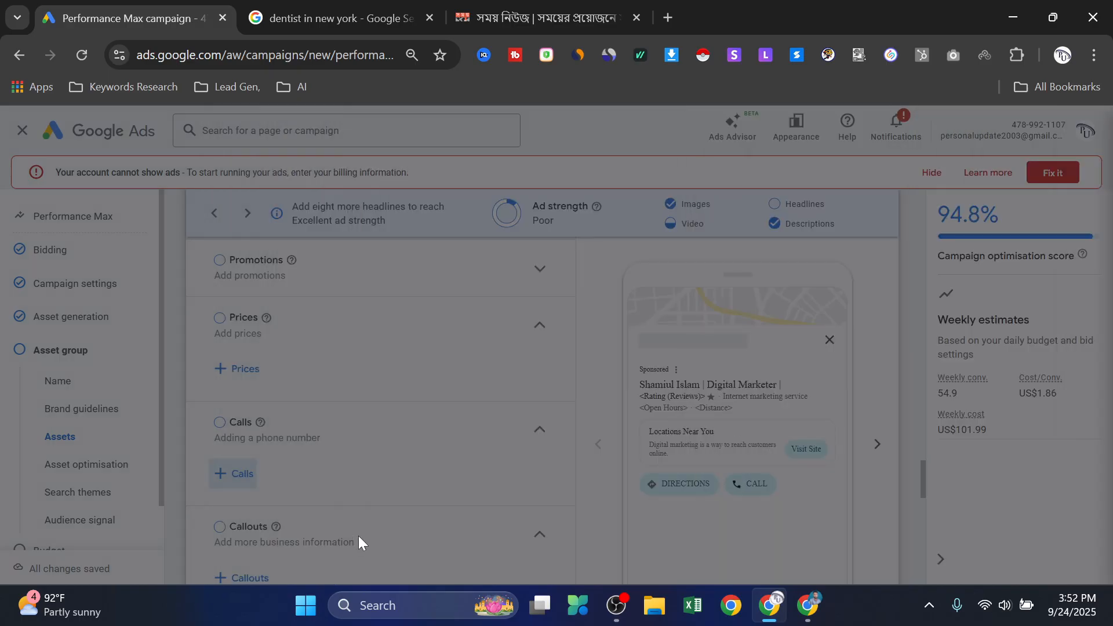
Step: Review the remaining asset types and the Signals section, and expand the optional audience name setting of the audience signal
scroll(355, 452, "down", 9)
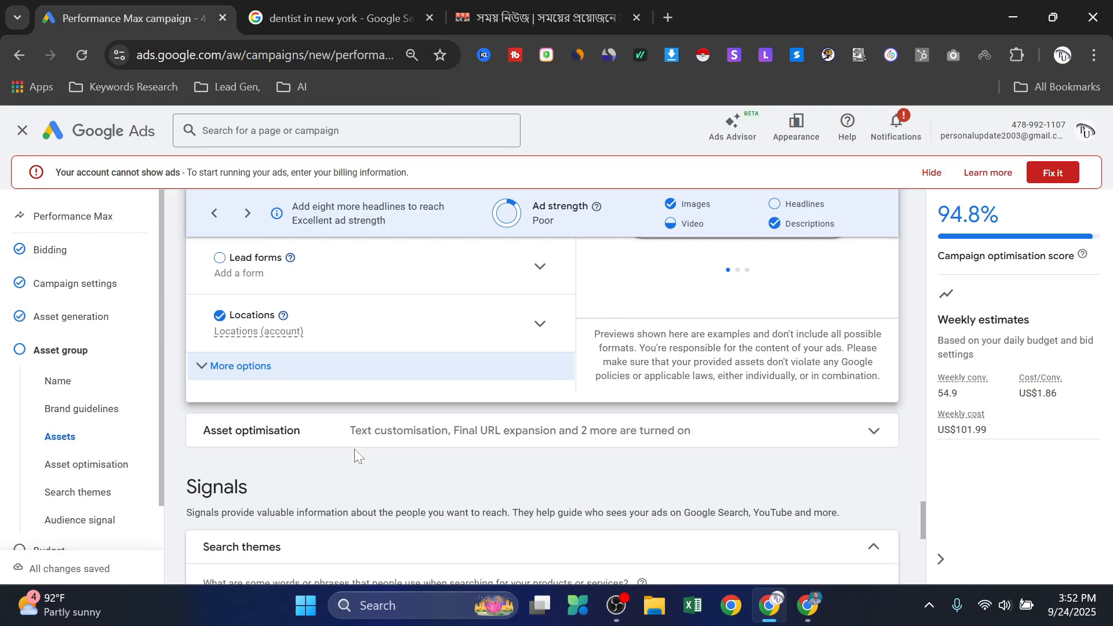
scroll(354, 449, "up", 4)
scroll(353, 447, "down", 2)
scroll(353, 447, "down", 1)
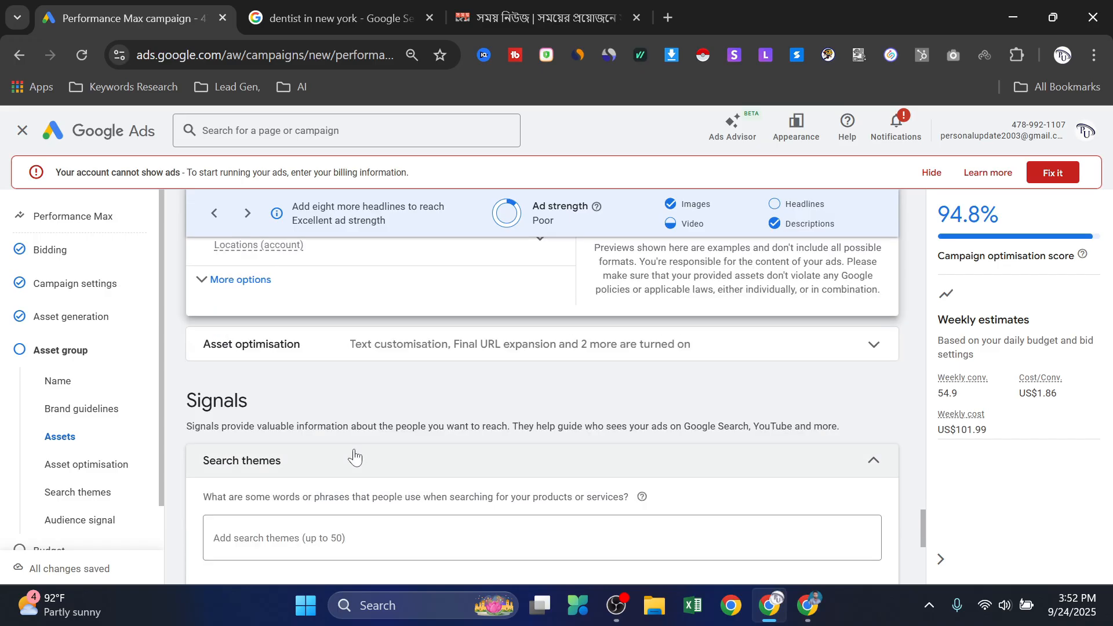
scroll(354, 458, "down", 1)
scroll(355, 458, "down", 4)
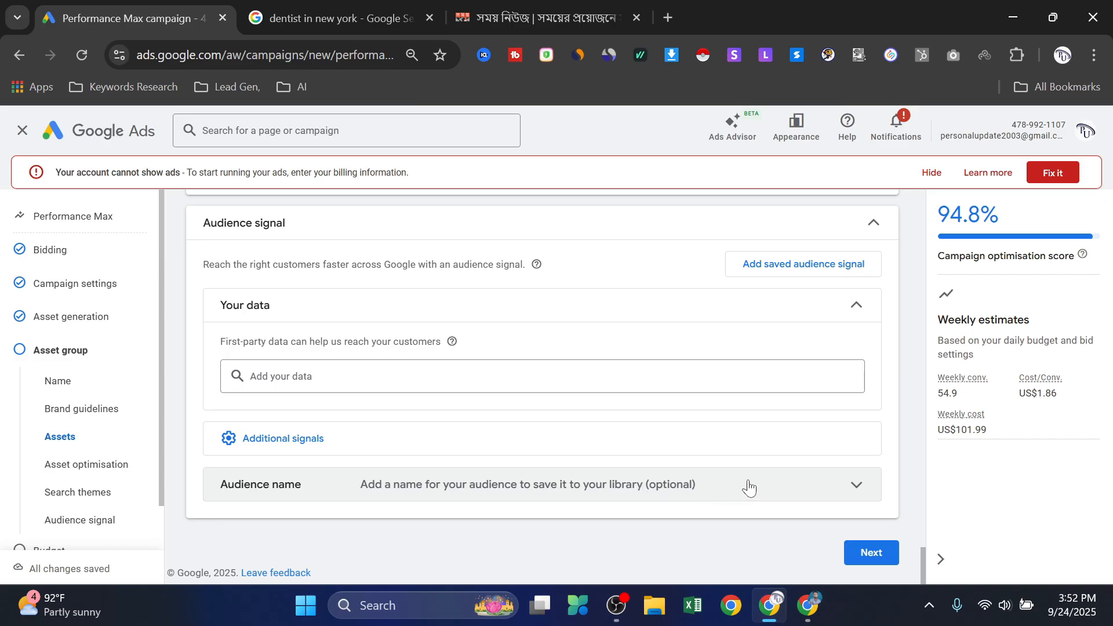
left_click(797, 488)
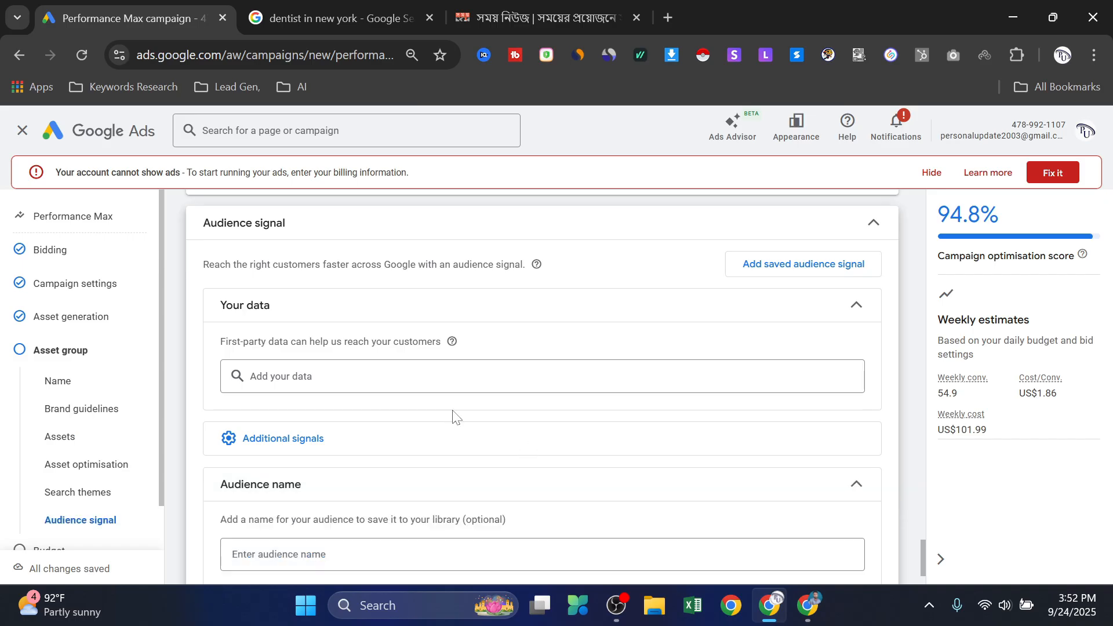
Step: Name the audience of the audience signal demo
scroll(455, 415, "down", 2)
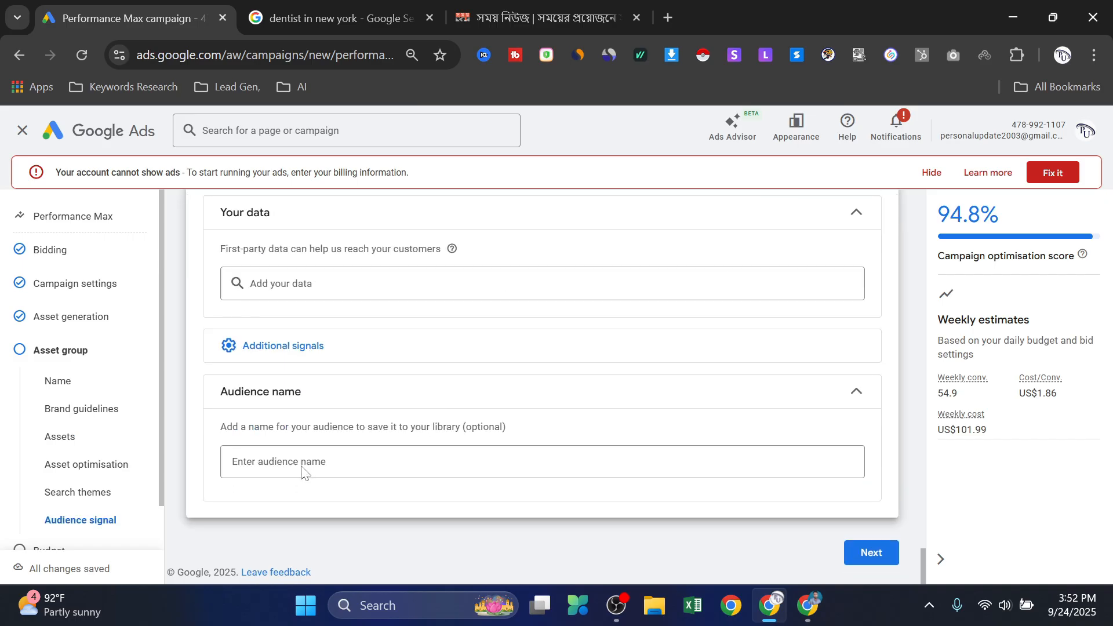
left_click(542, 462)
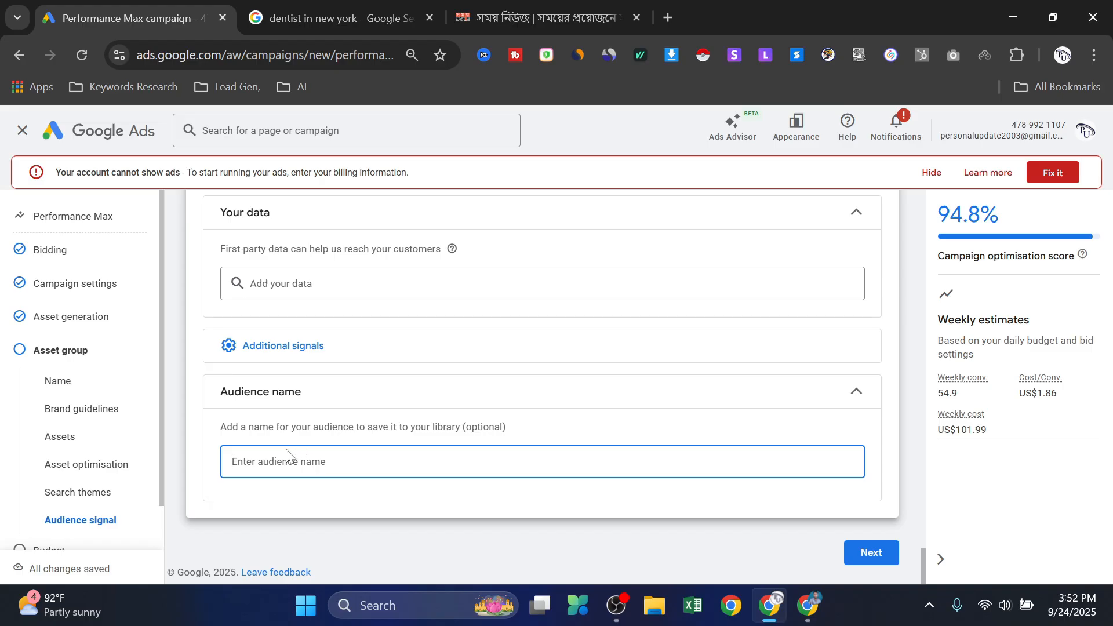
type("demo")
Step: Add the in-market segments Advertising & Marketing Services, SEO & SEM Services and Business Services to the audience signal's interests
left_click(284, 346)
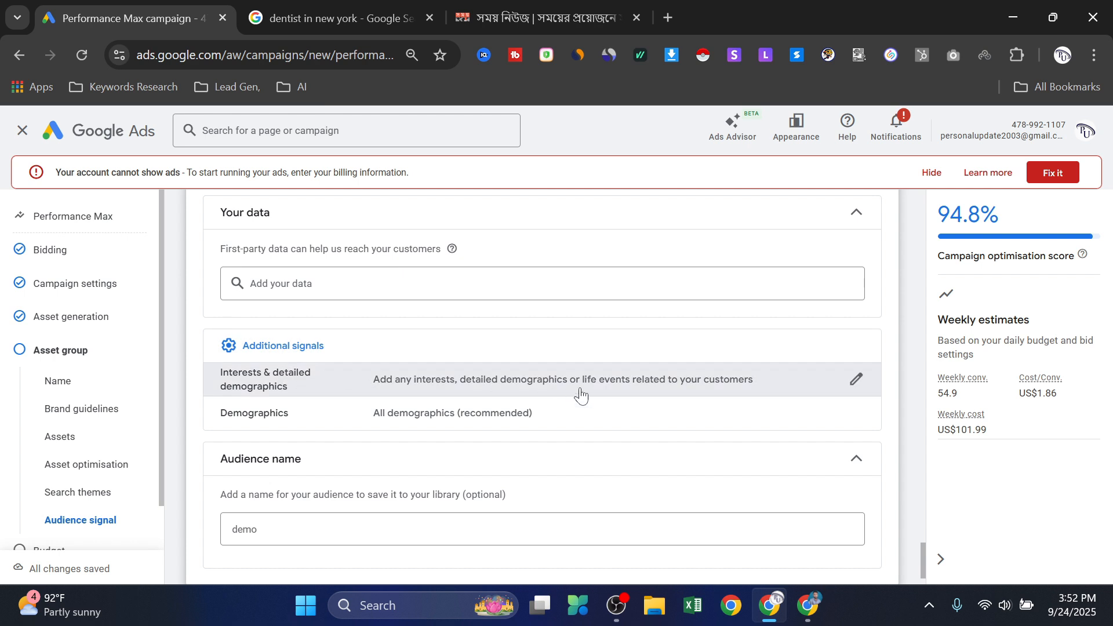
left_click(858, 380)
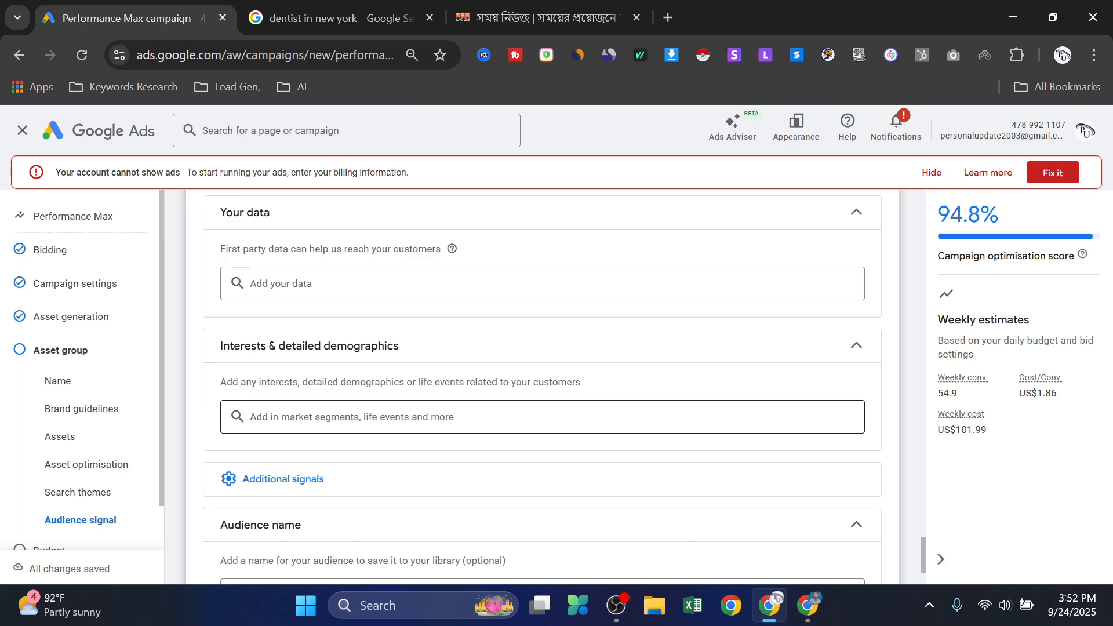
left_click(359, 420)
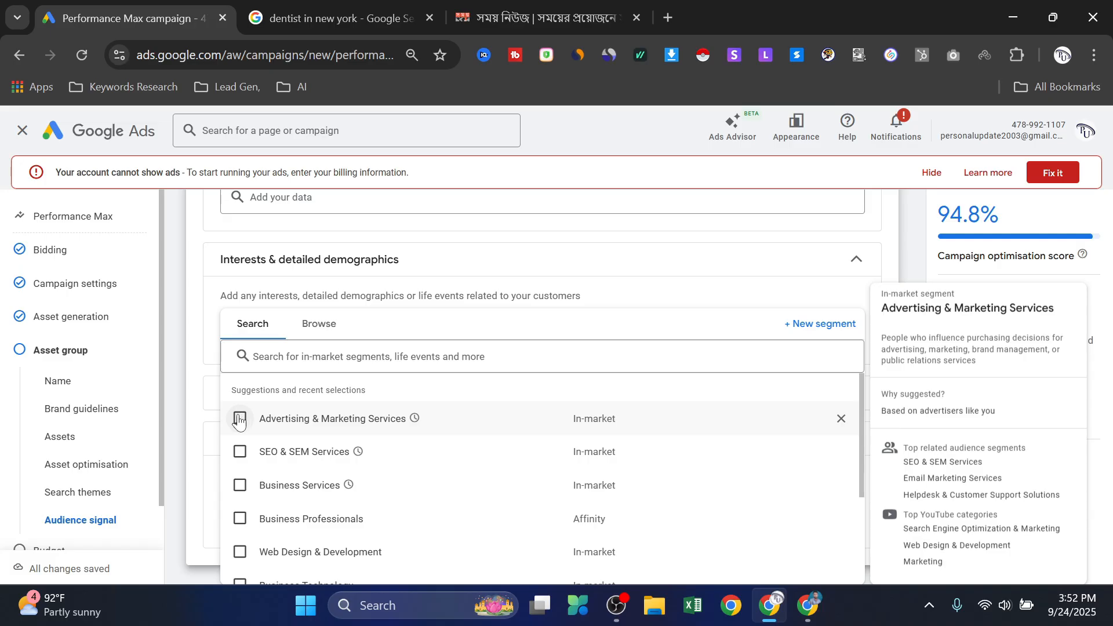
left_click(239, 418)
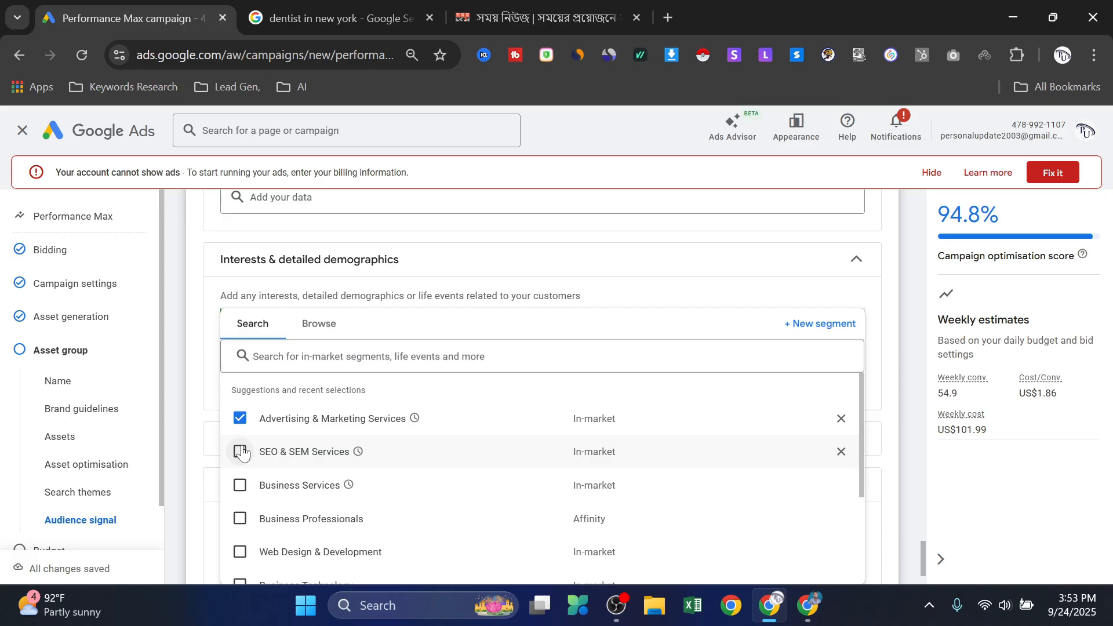
left_click(241, 452)
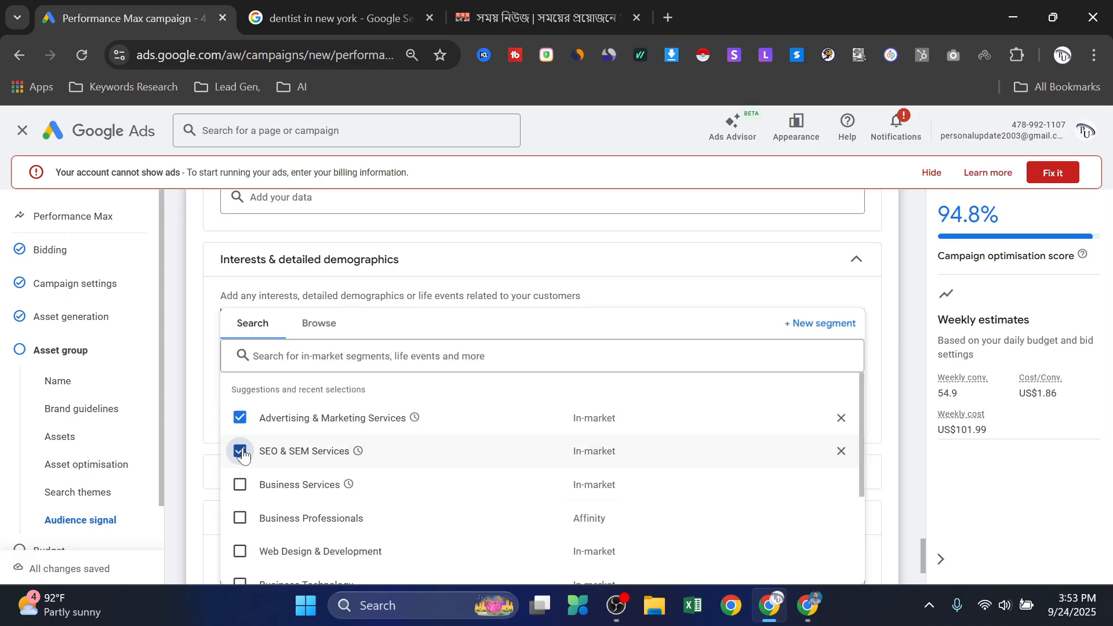
left_click(239, 485)
left_click(200, 387)
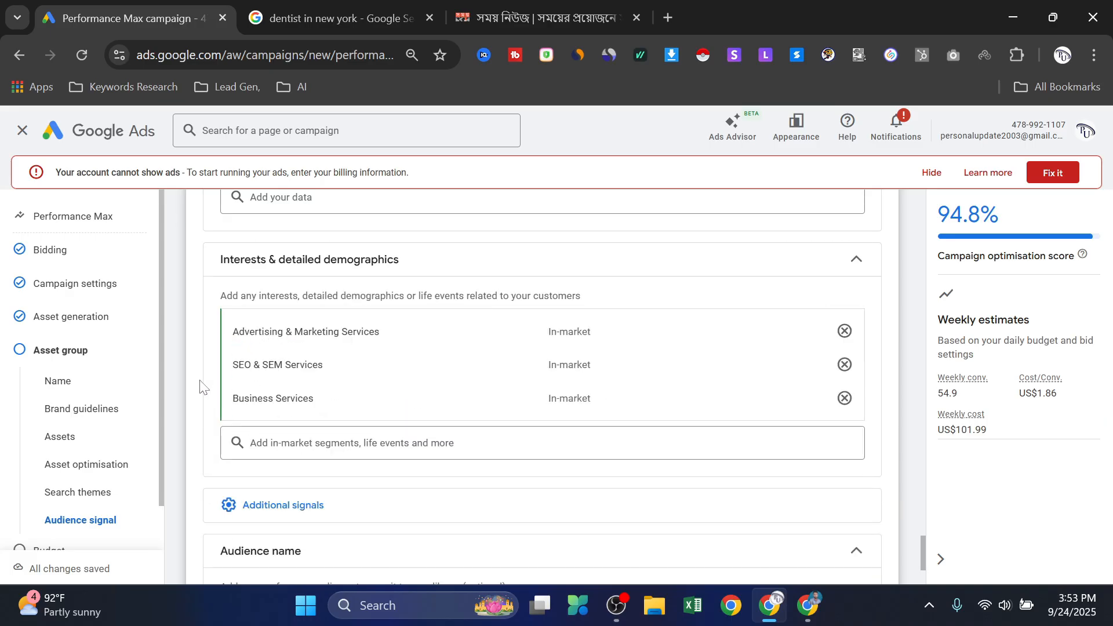
Step: Add demographics to the audience signal and set the upper age limit to 44
scroll(336, 484, "down", 2)
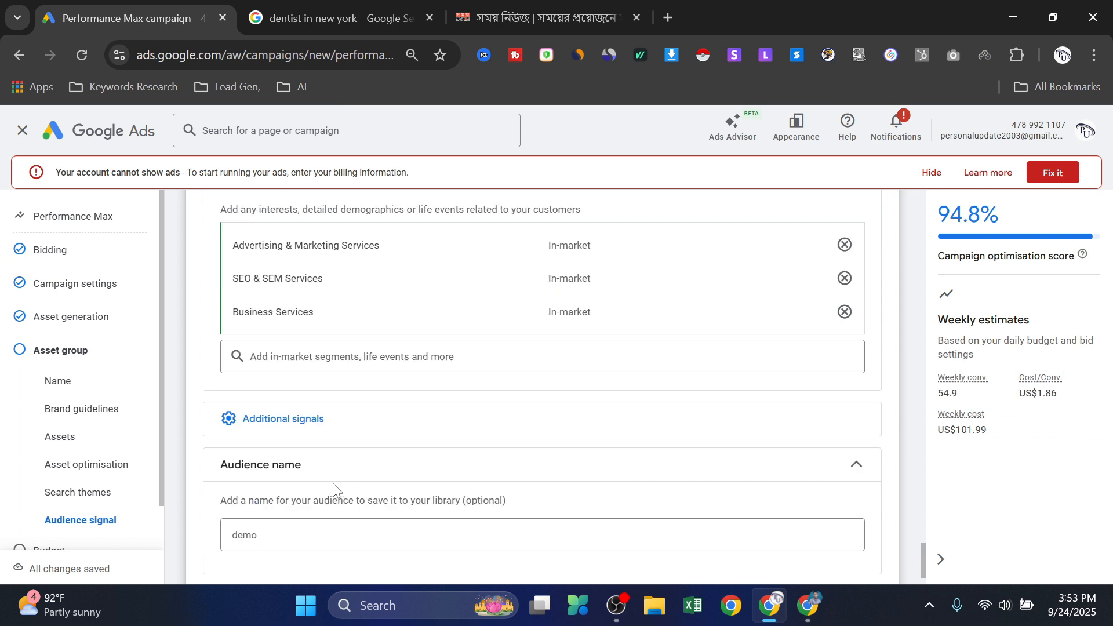
left_click(291, 430)
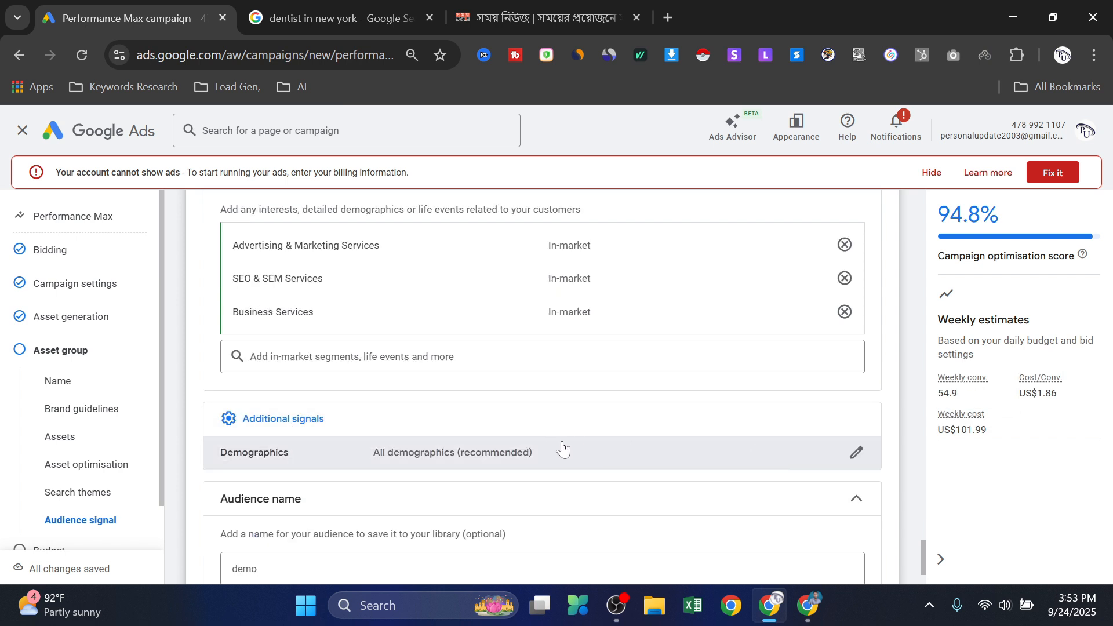
left_click(857, 455)
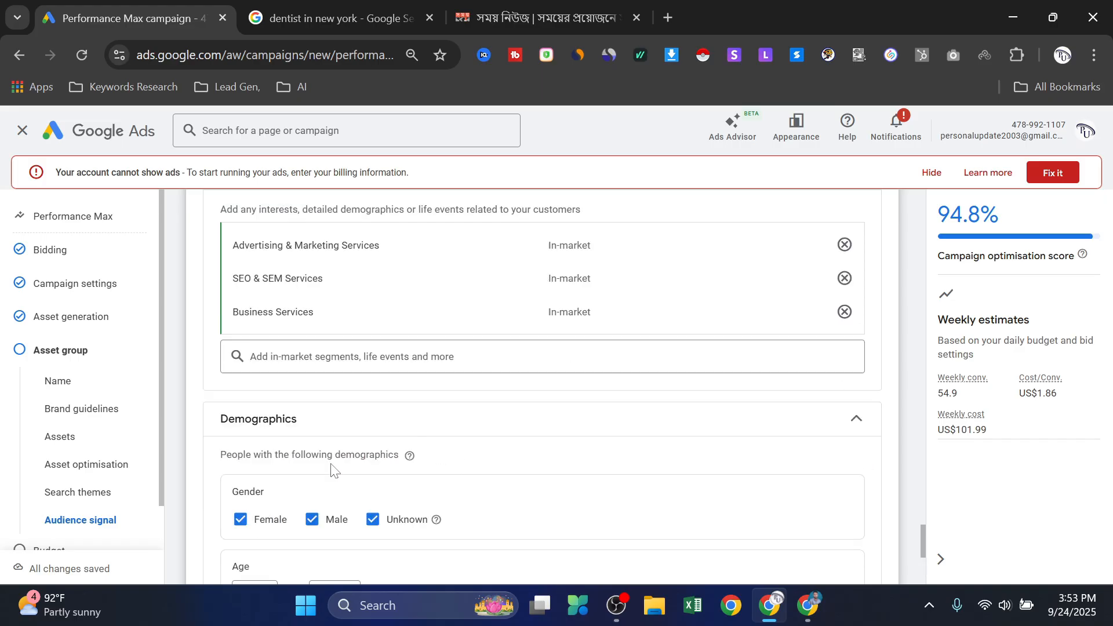
scroll(332, 468, "down", 1)
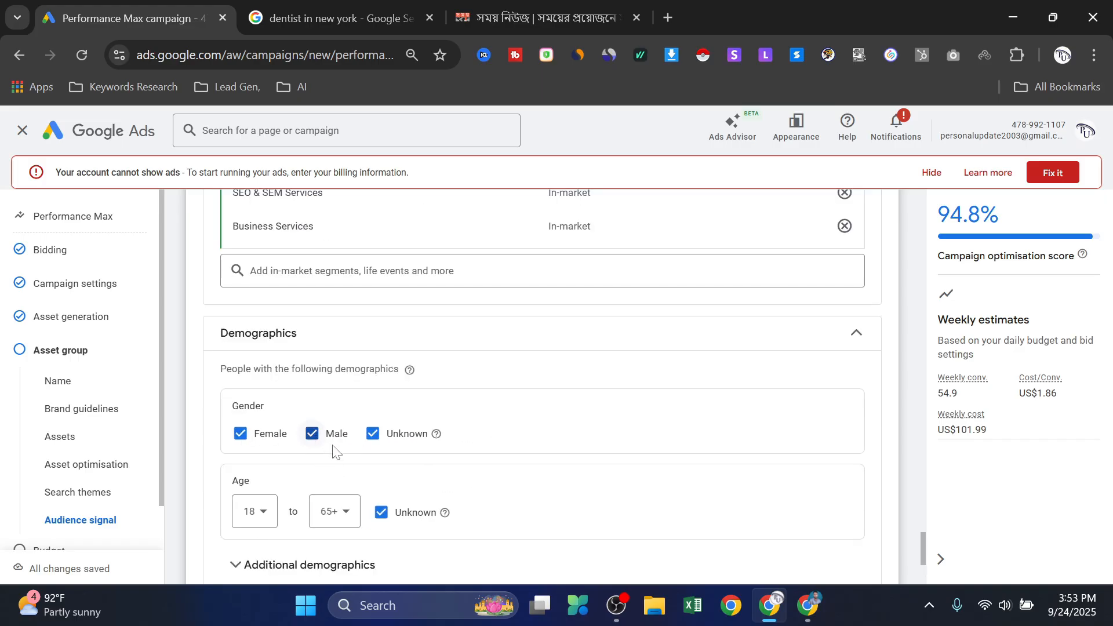
left_click(342, 512)
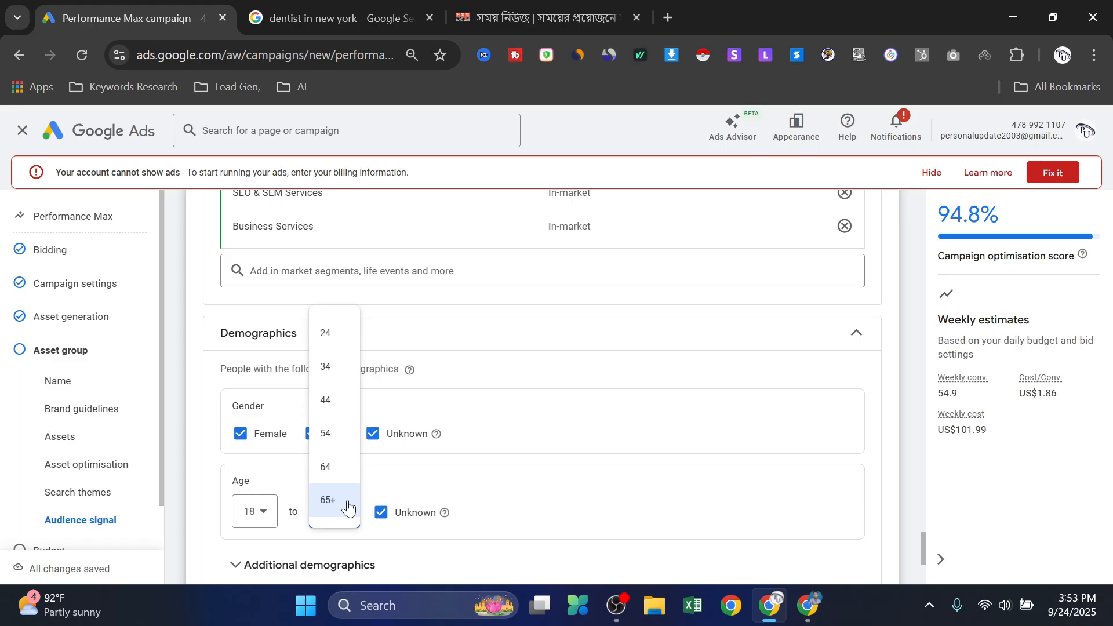
left_click(340, 408)
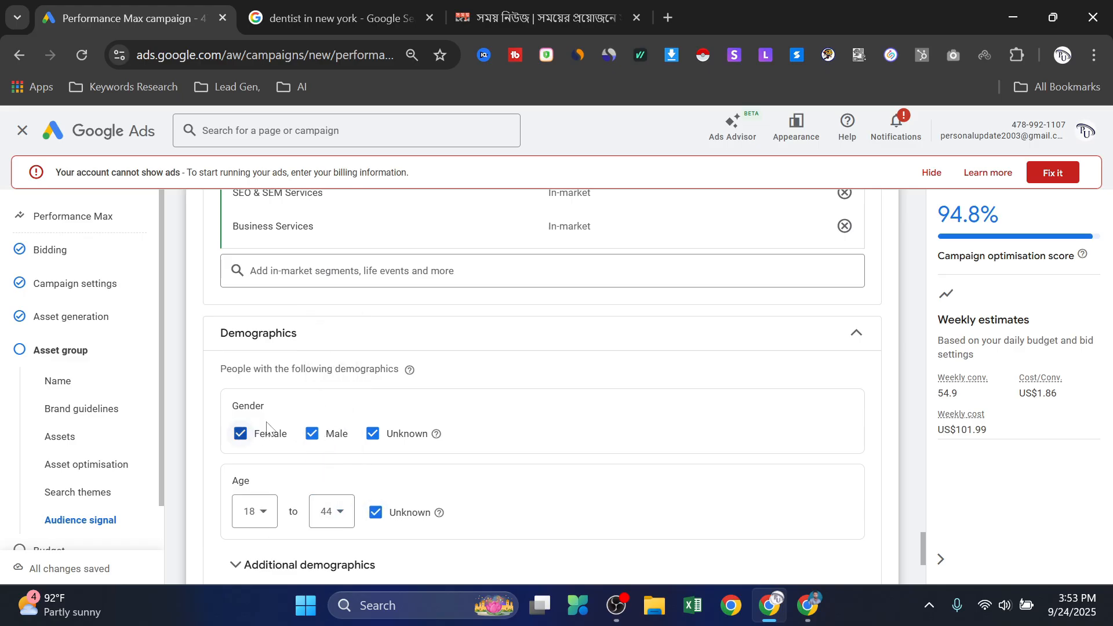
Step: Continue to the budget stage, choose the recommended US$15.47 average daily budget and proceed to the campaign summary
scroll(415, 469, "up", 1)
scroll(419, 474, "down", 4)
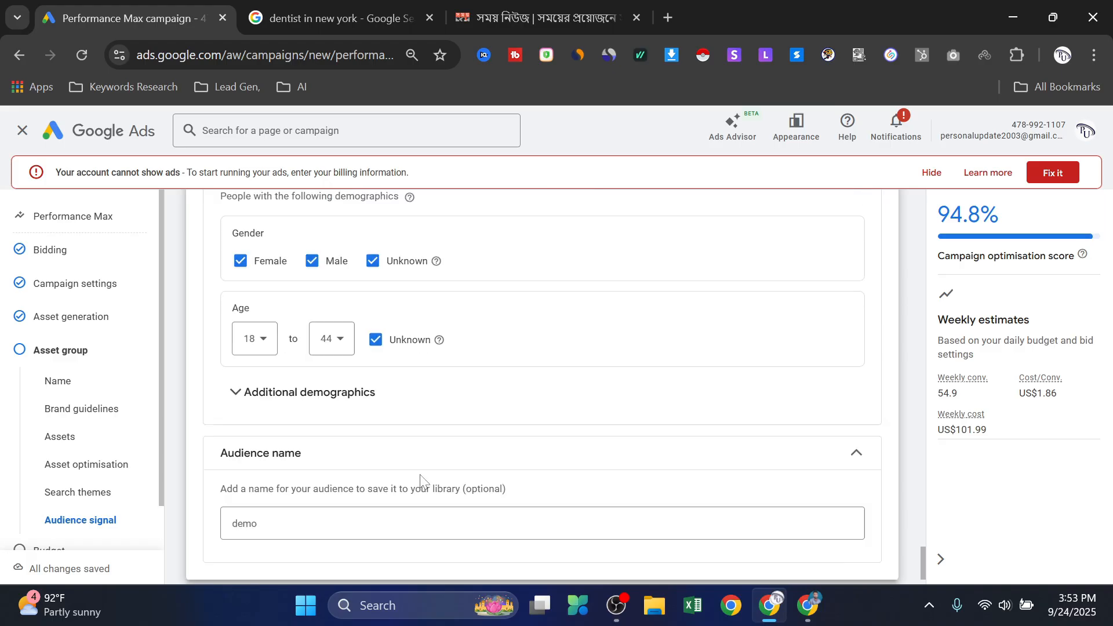
scroll(297, 485, "down", 1)
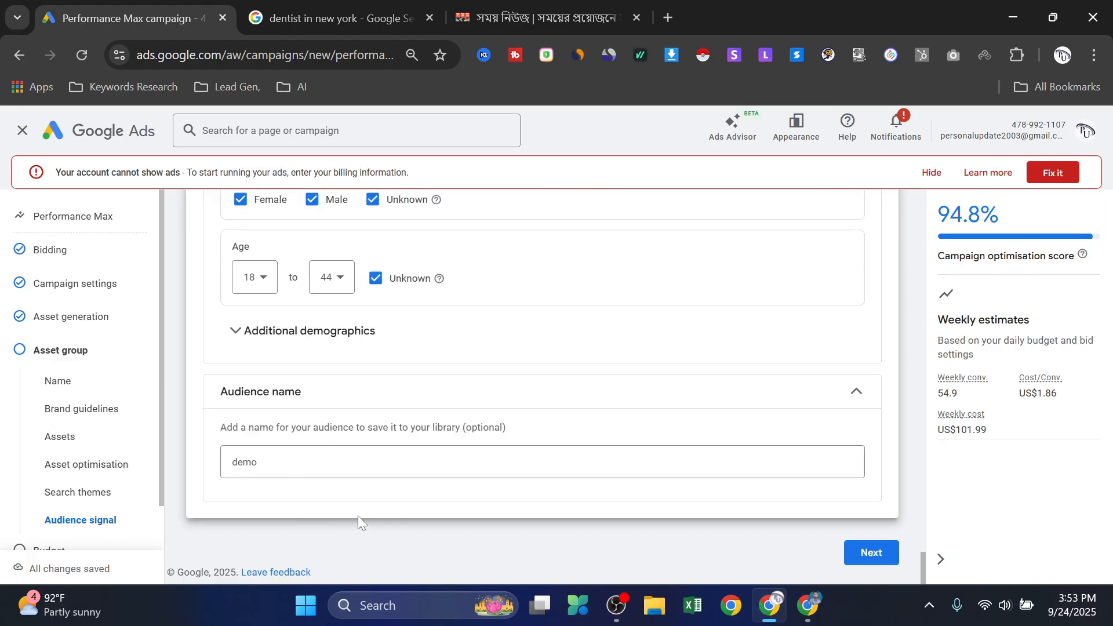
scroll(75, 481, "down", 1)
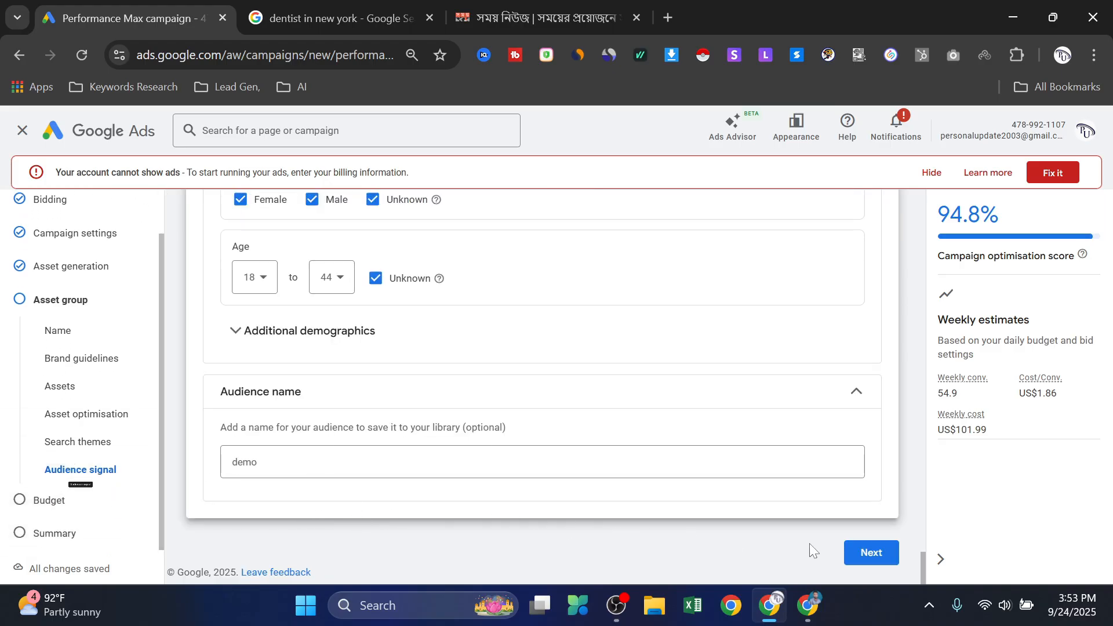
left_click(854, 556)
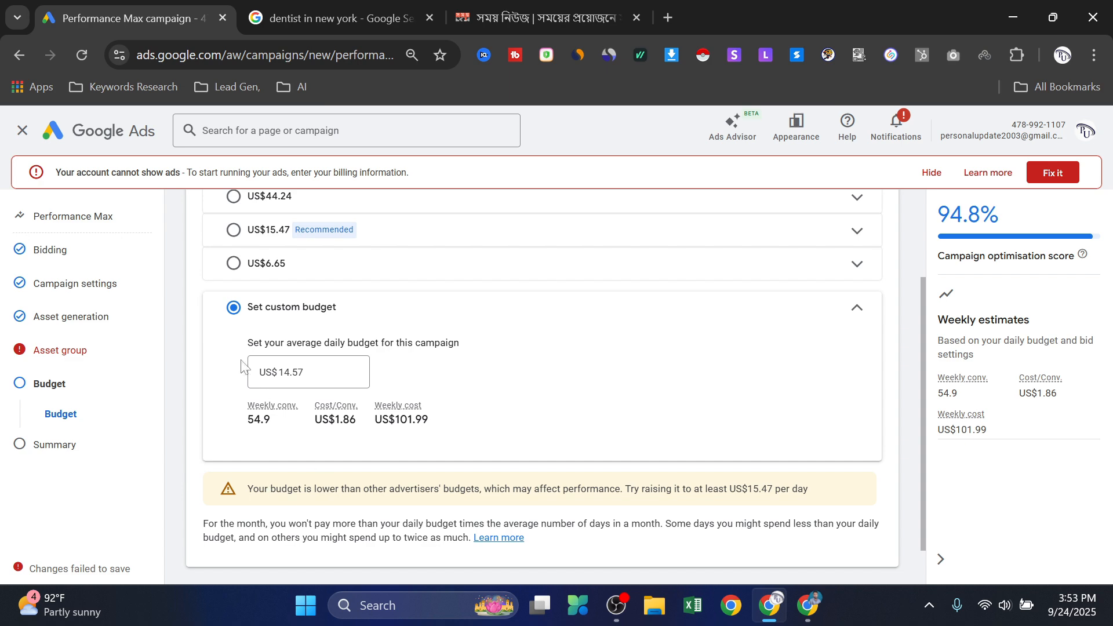
scroll(241, 367, "up", 1)
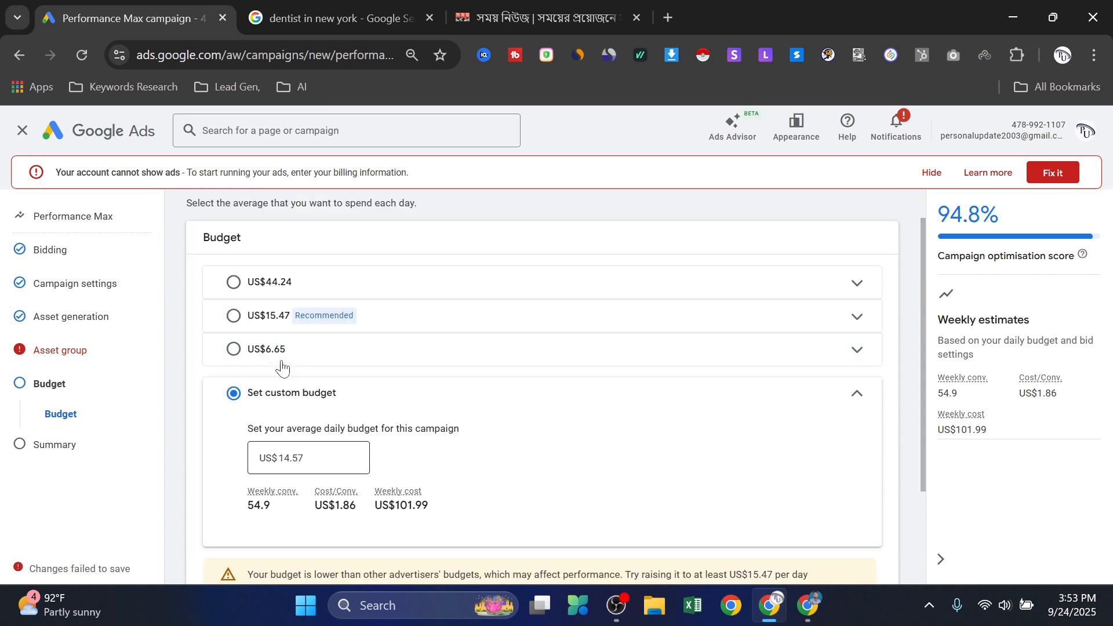
left_click(234, 316)
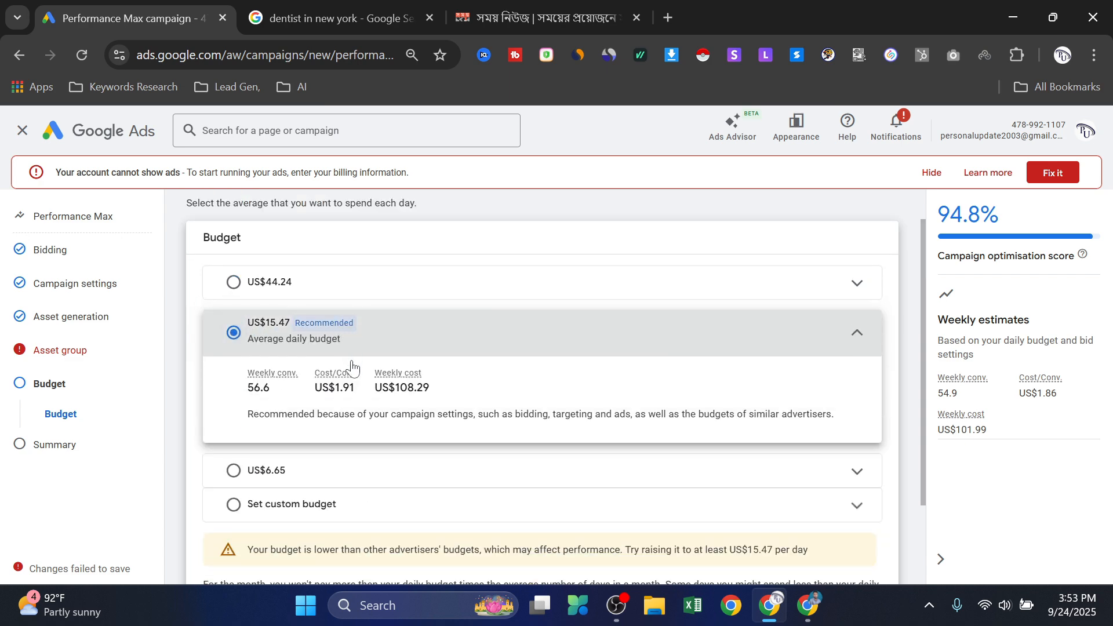
scroll(357, 467, "down", 1)
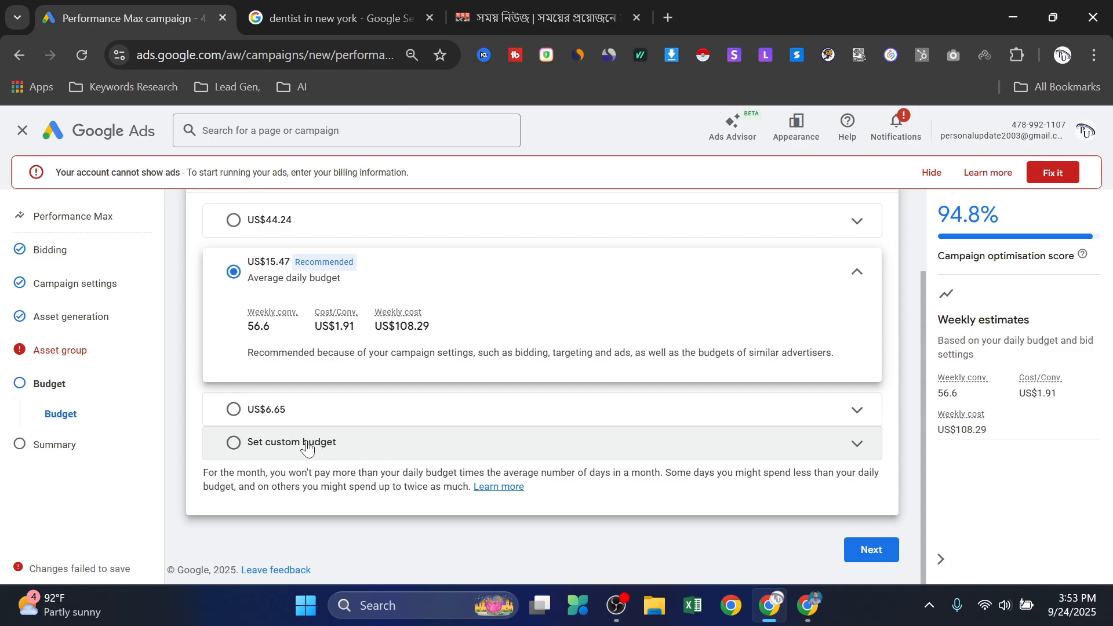
left_click(891, 551)
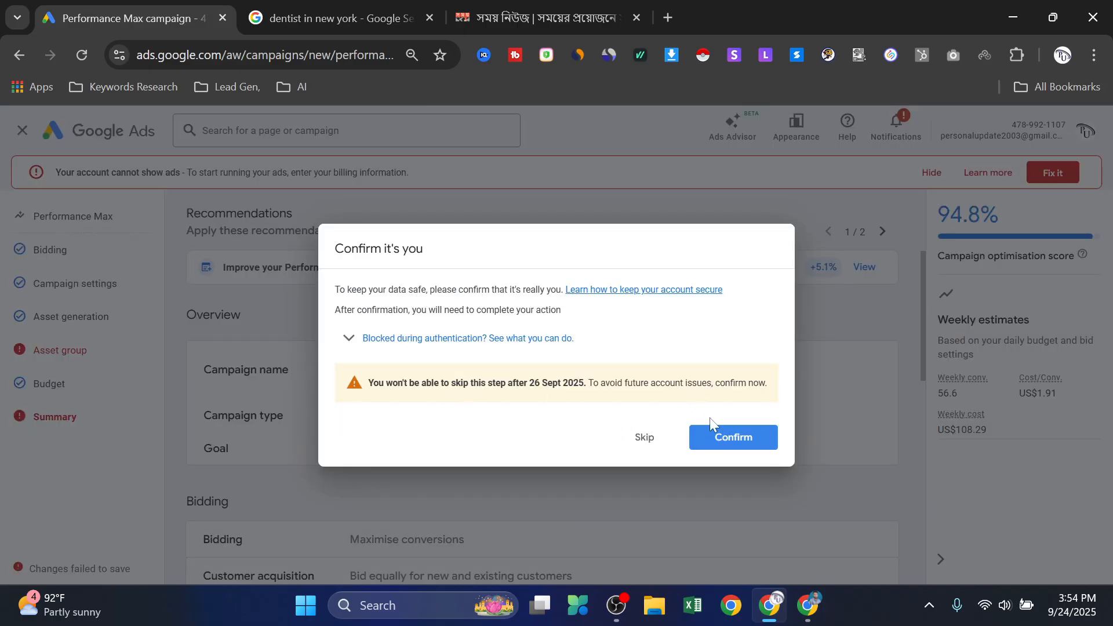
Step: Start the identity confirmation, close its window and skip the verification
left_click(716, 437)
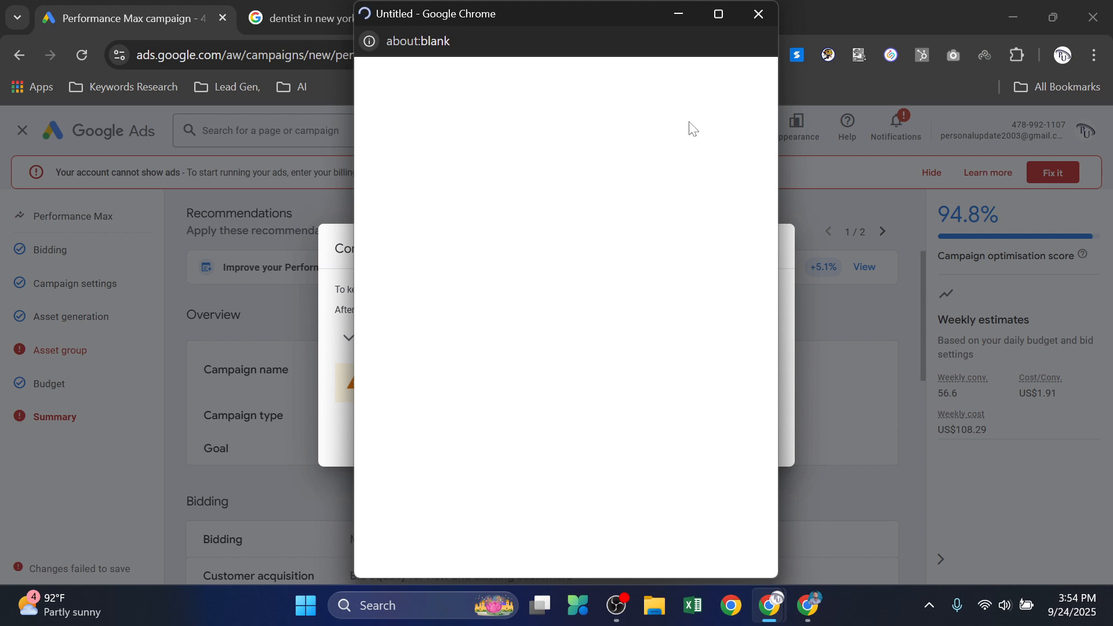
left_click(753, 15)
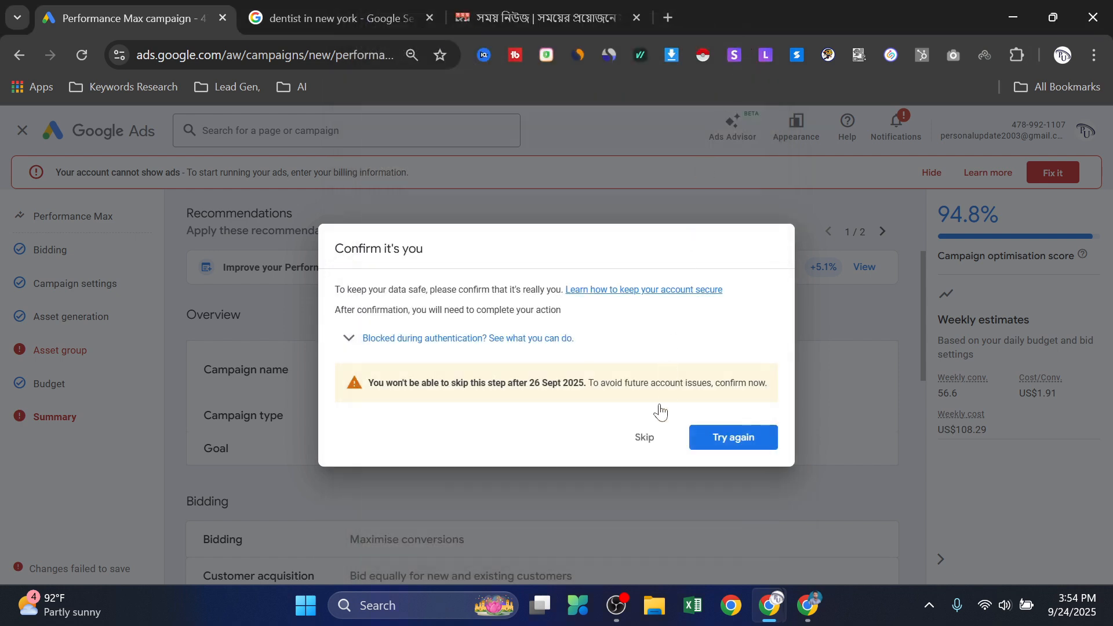
left_click(645, 439)
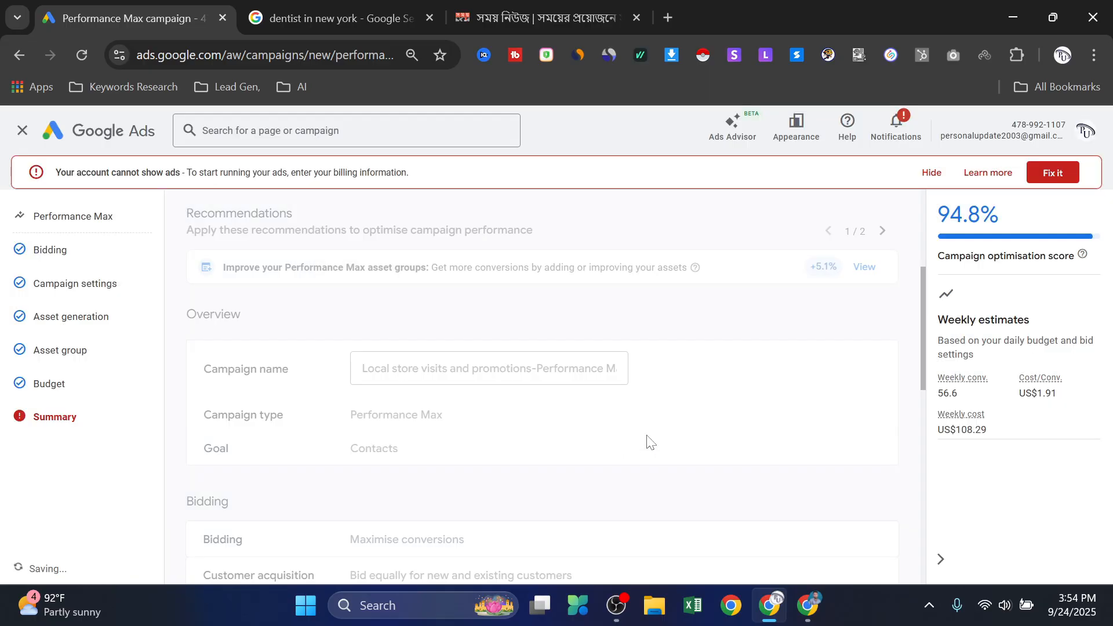
Step: Open the audience issue from the campaign summary and rename the audience as testing
scroll(501, 429, "down", 6)
scroll(502, 435, "up", 8)
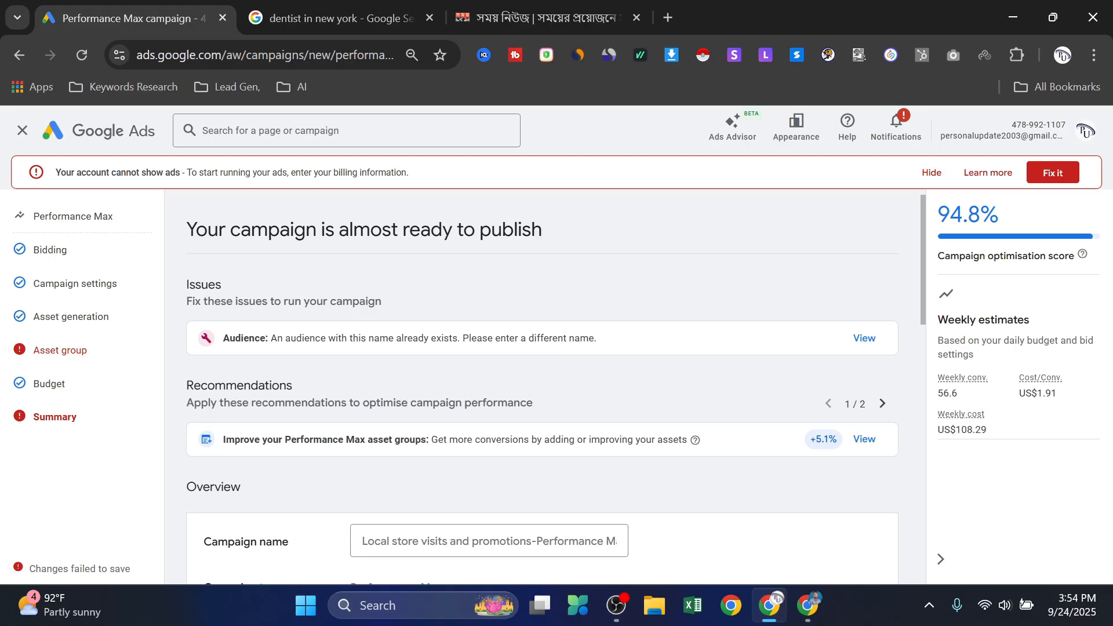
left_click(864, 338)
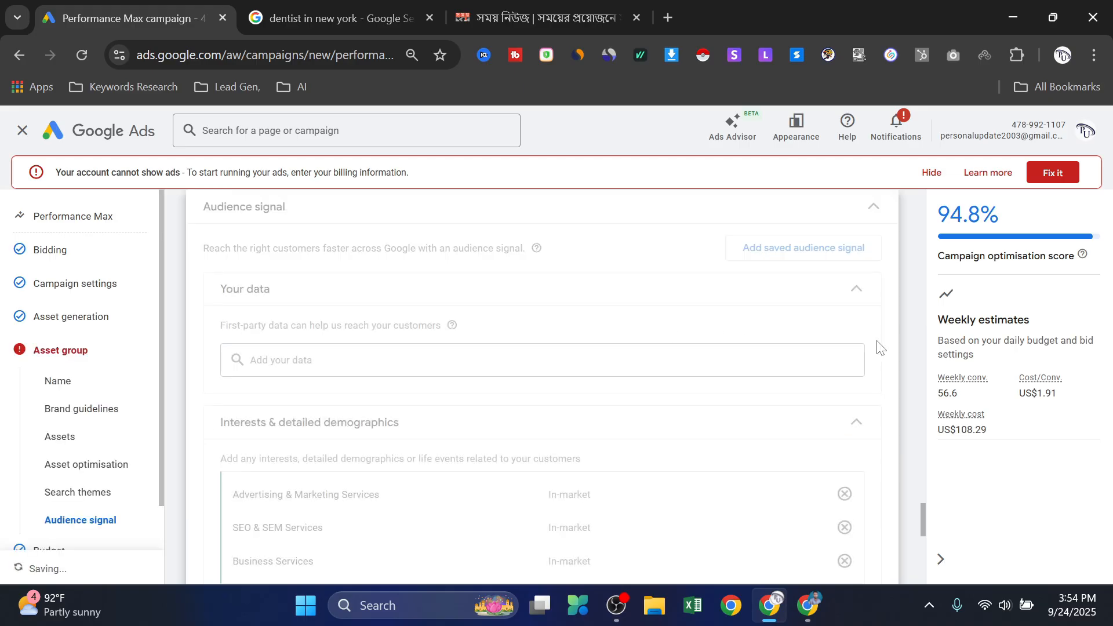
scroll(545, 339, "down", 7)
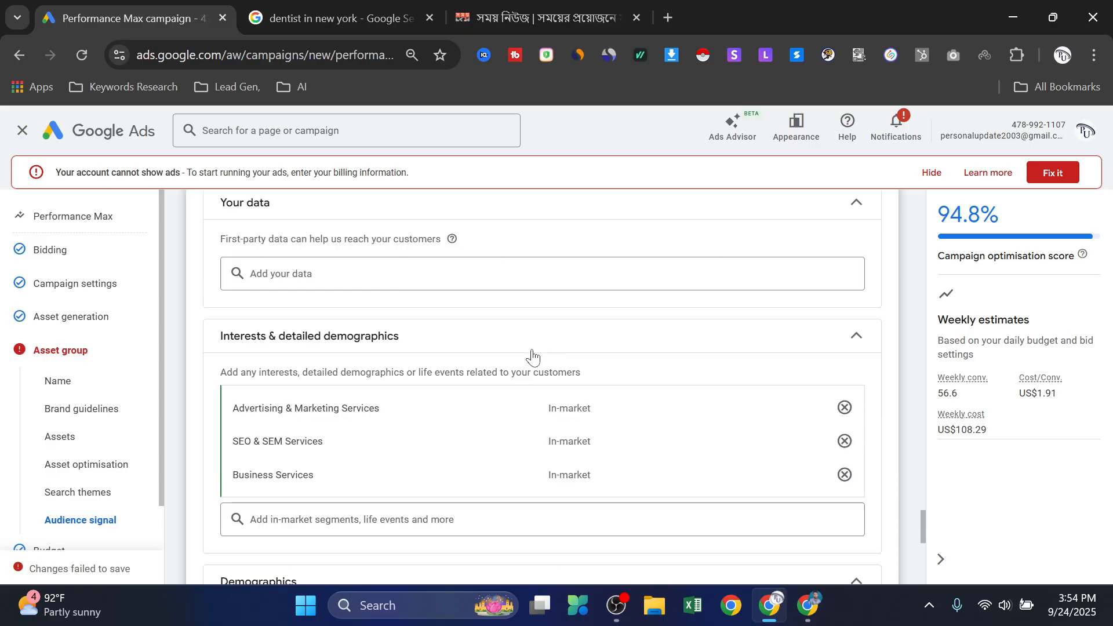
scroll(502, 409, "down", 3)
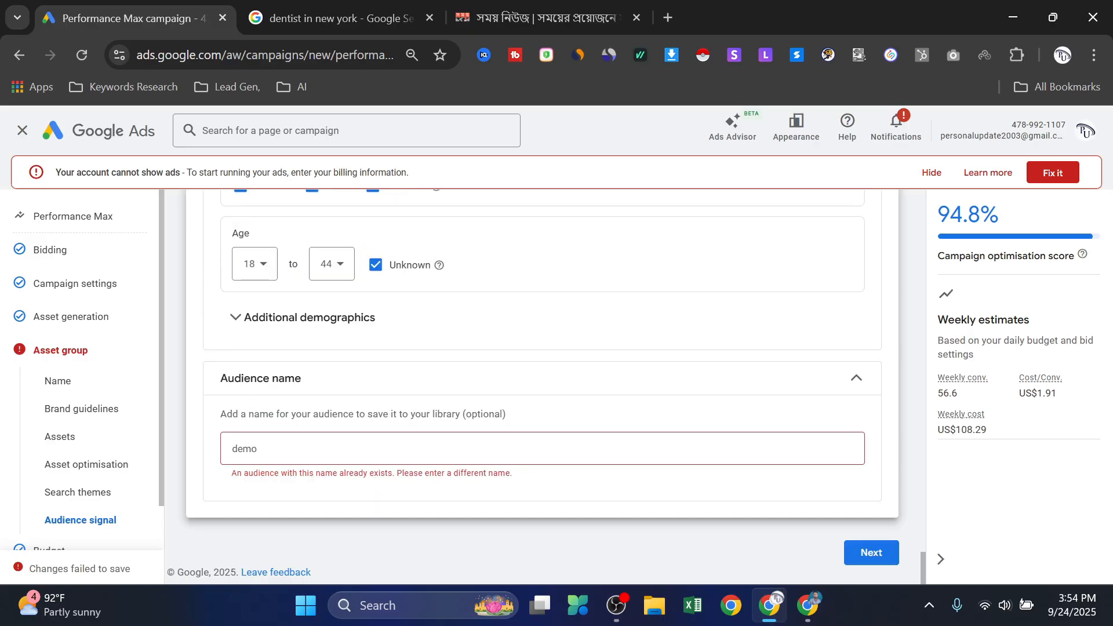
left_click(258, 448)
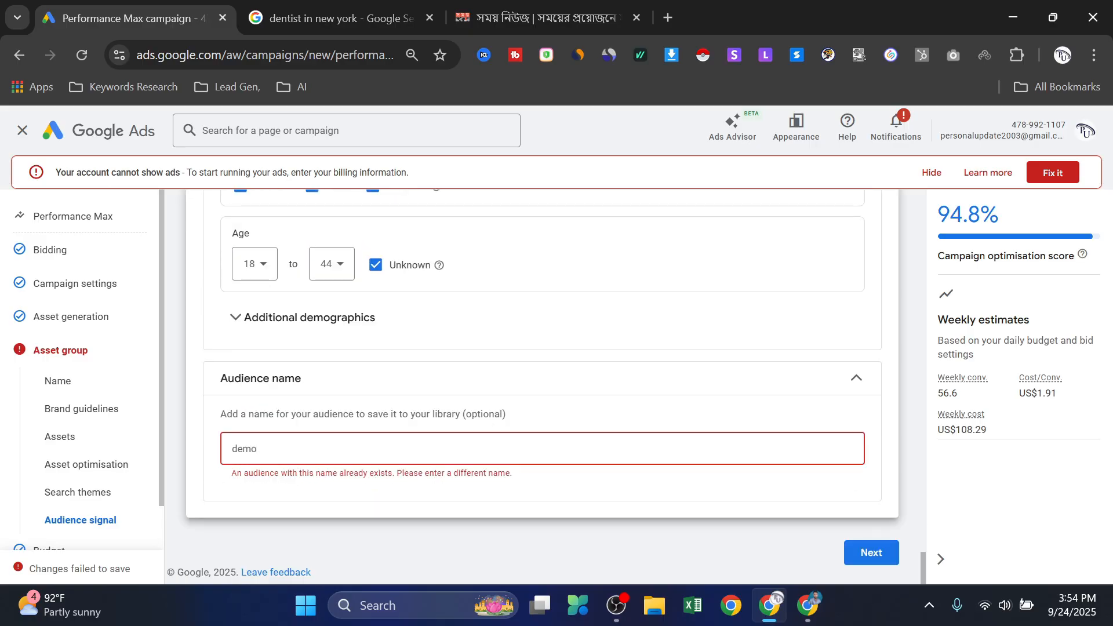
key("BackSpace")
key("BackSpace")
key("BackSpace")
key("BackSpace")
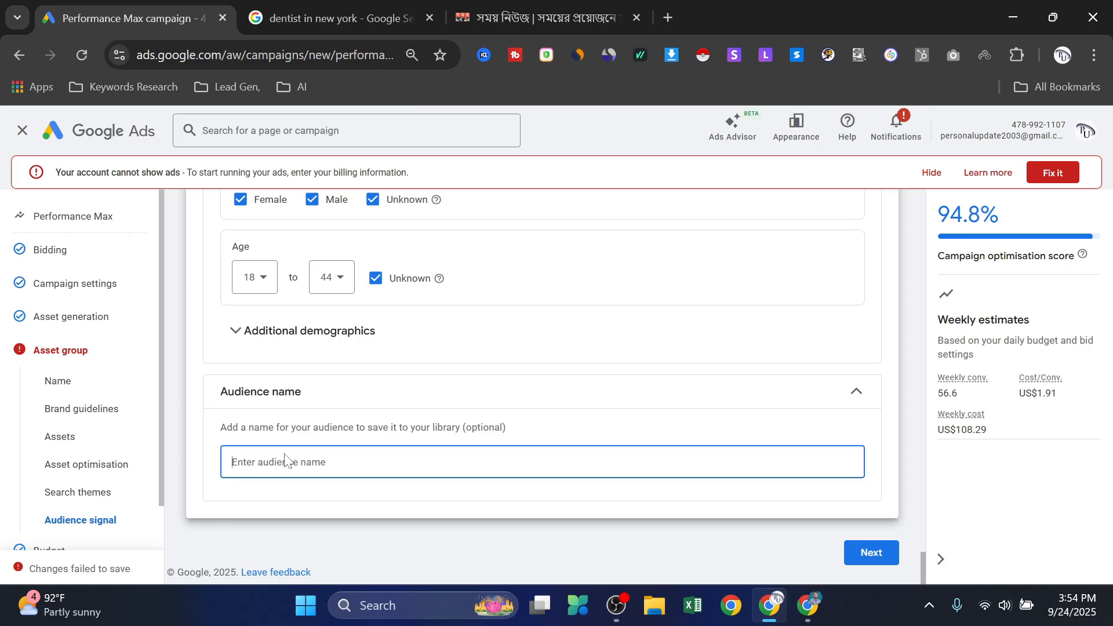
type("testing")
Step: Proceed past the budget stage to the campaign summary and review its bidding, campaign settings, asset group and budget
left_click(870, 555)
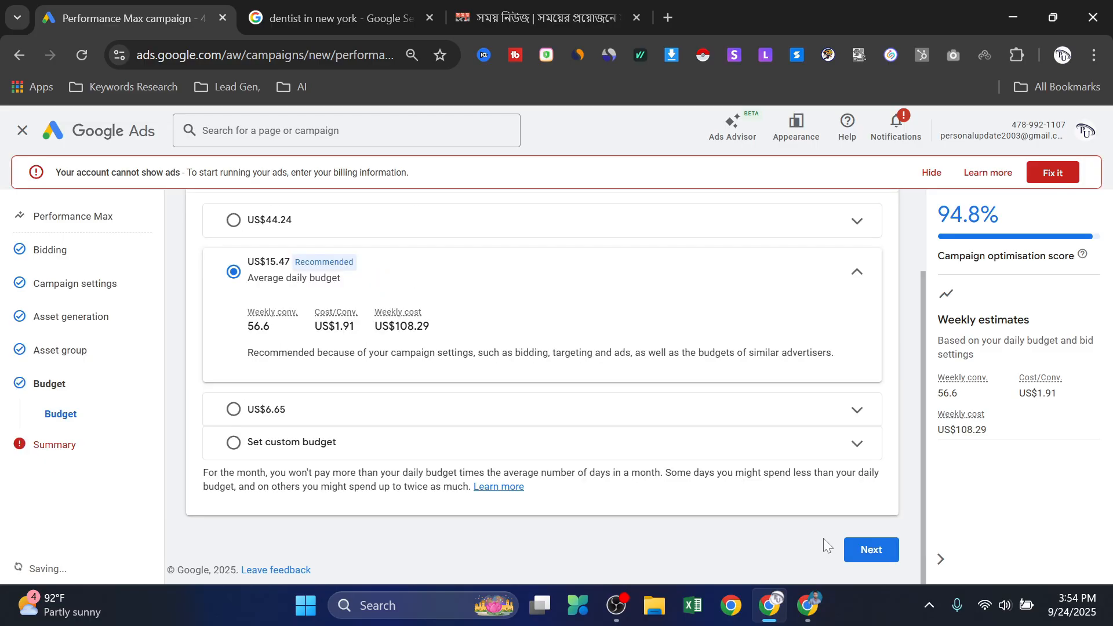
left_click(873, 550)
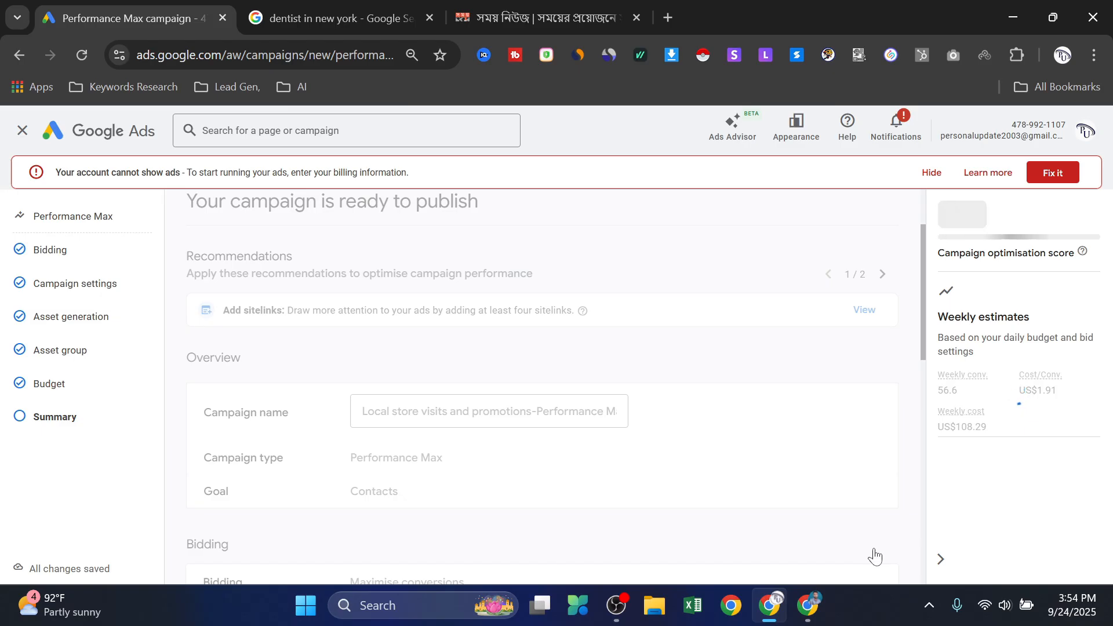
scroll(875, 556, "down", 1)
scroll(646, 443, "down", 4)
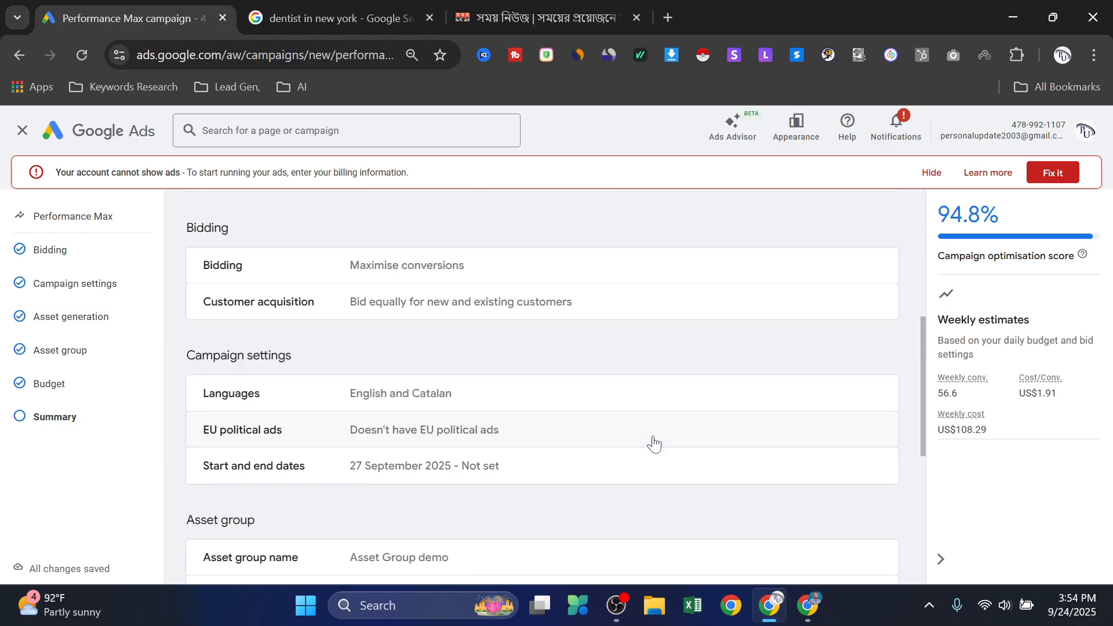
scroll(654, 443, "down", 7)
scroll(541, 415, "up", 12)
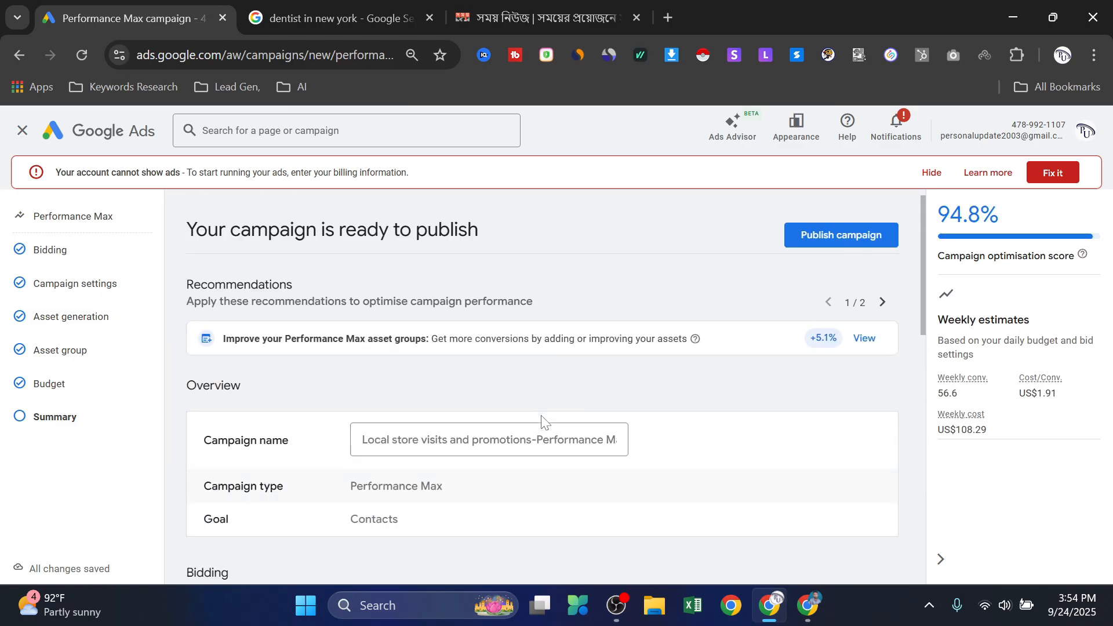
scroll(517, 380, "down", 4)
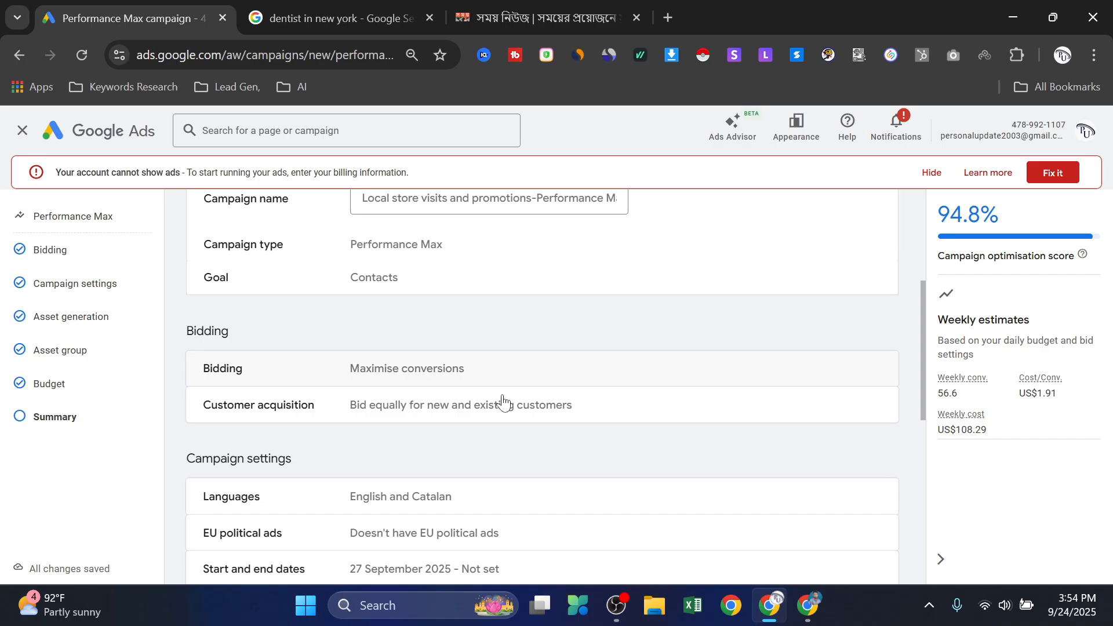
scroll(502, 400, "down", 7)
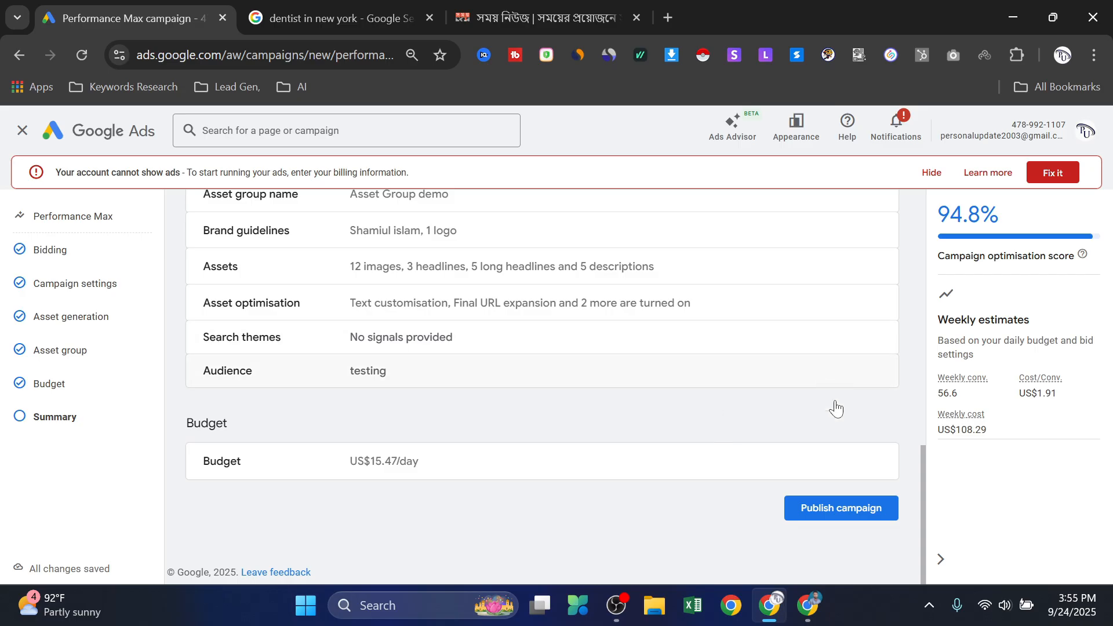
Step: Switch to the Google Ads class outline in Google Docs and look at the Class 06 heading on B2C Lead Generation
left_click(806, 609)
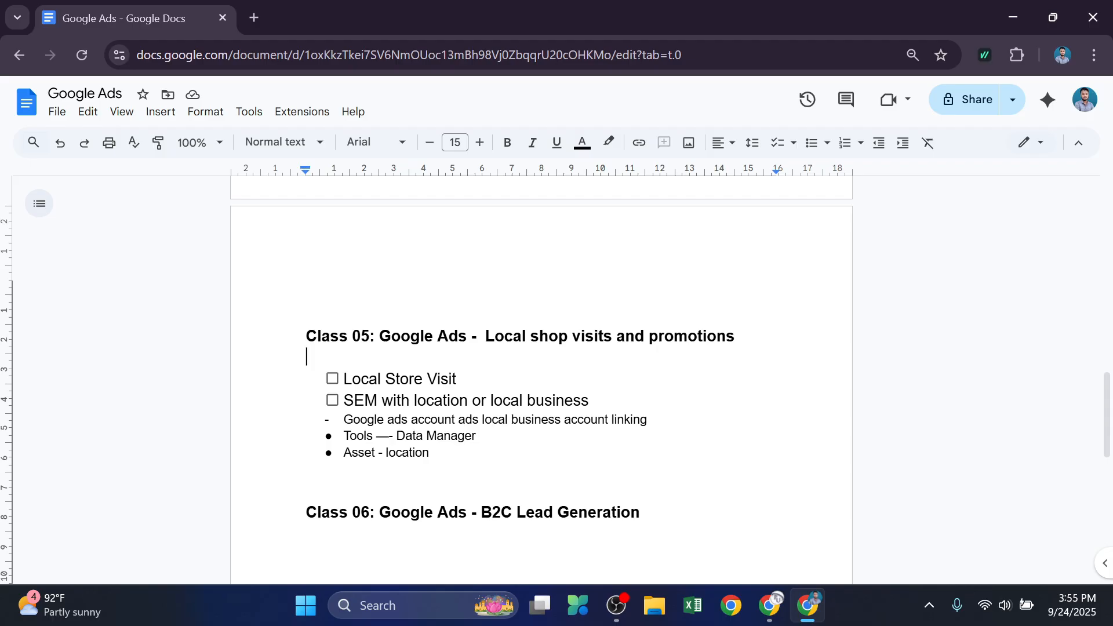
left_click_drag(476, 513, 640, 512)
left_click(433, 512)
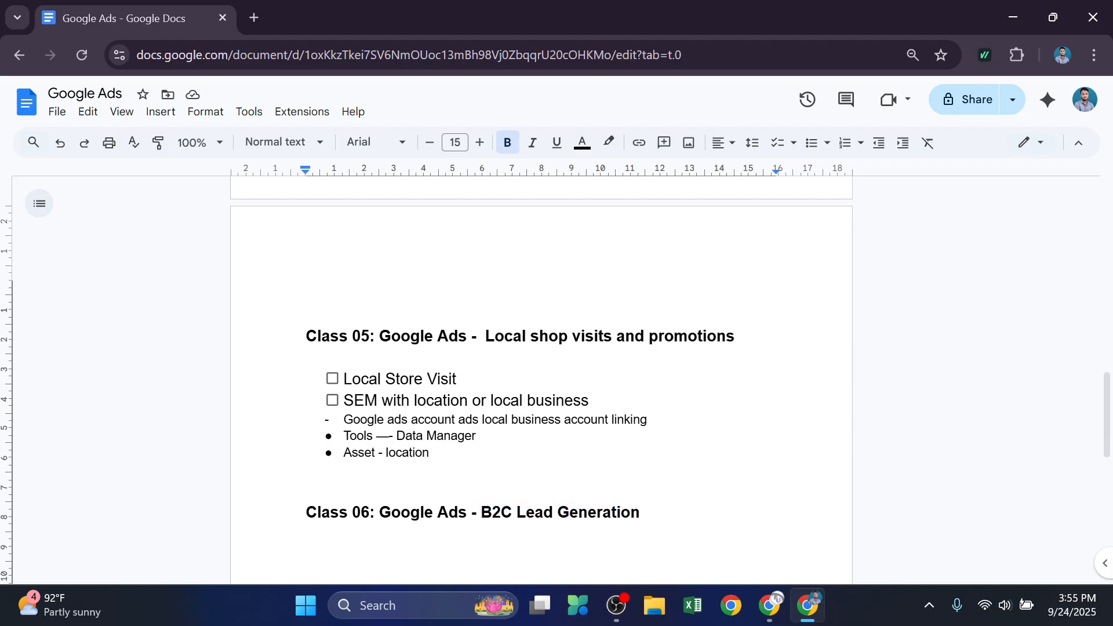